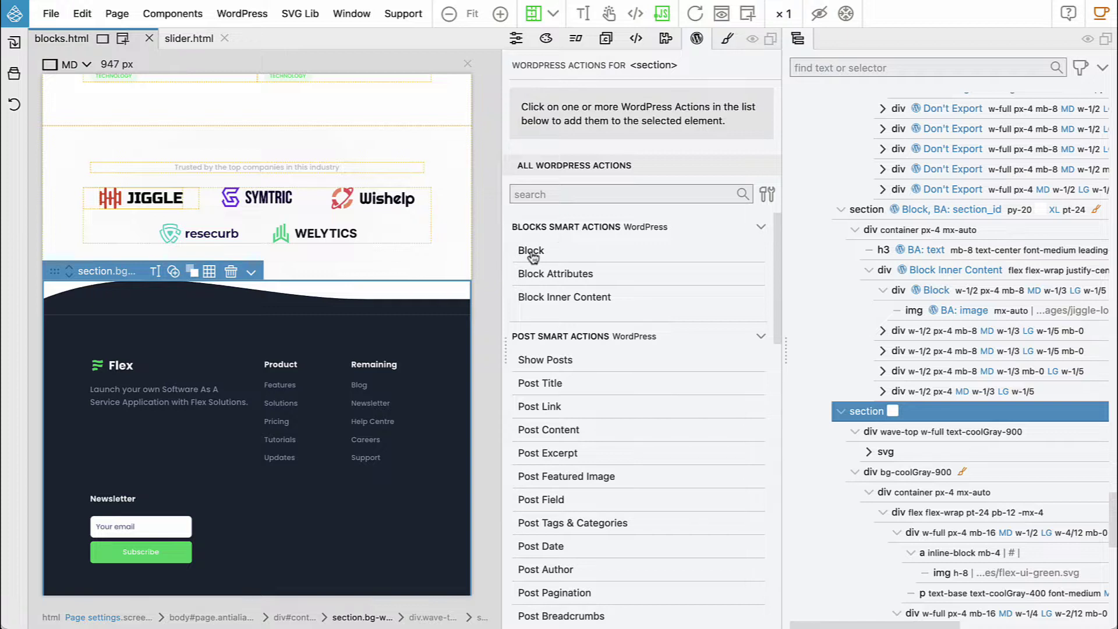
Make the dark footer section a WordPress block with id footer, title Footer, custom category flex
left_click(531, 251)
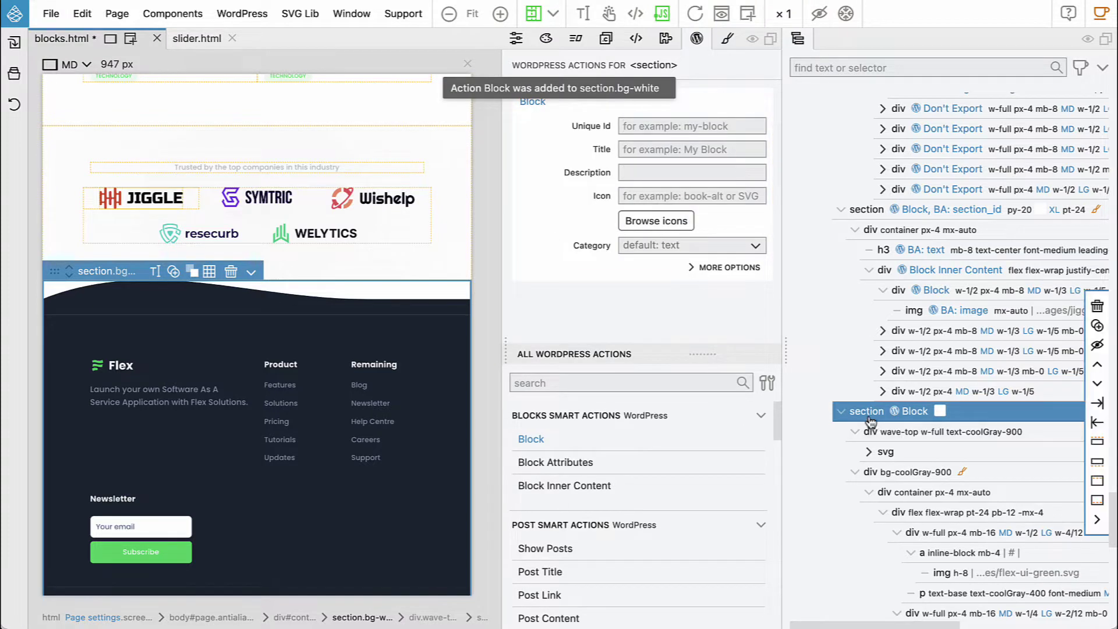
type("foo")
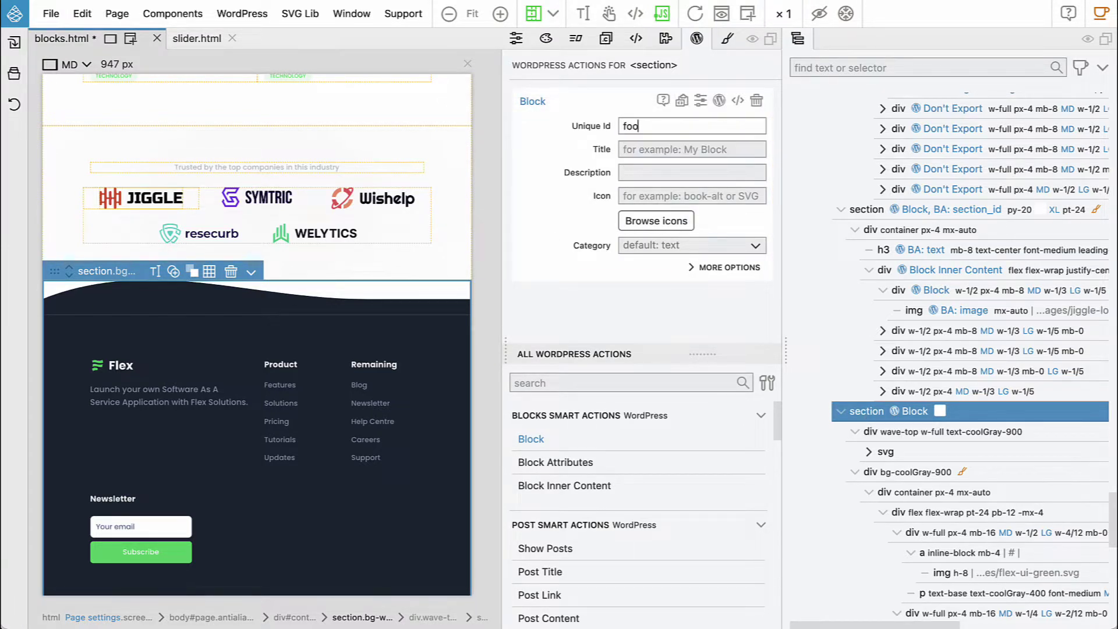
type("terFooter")
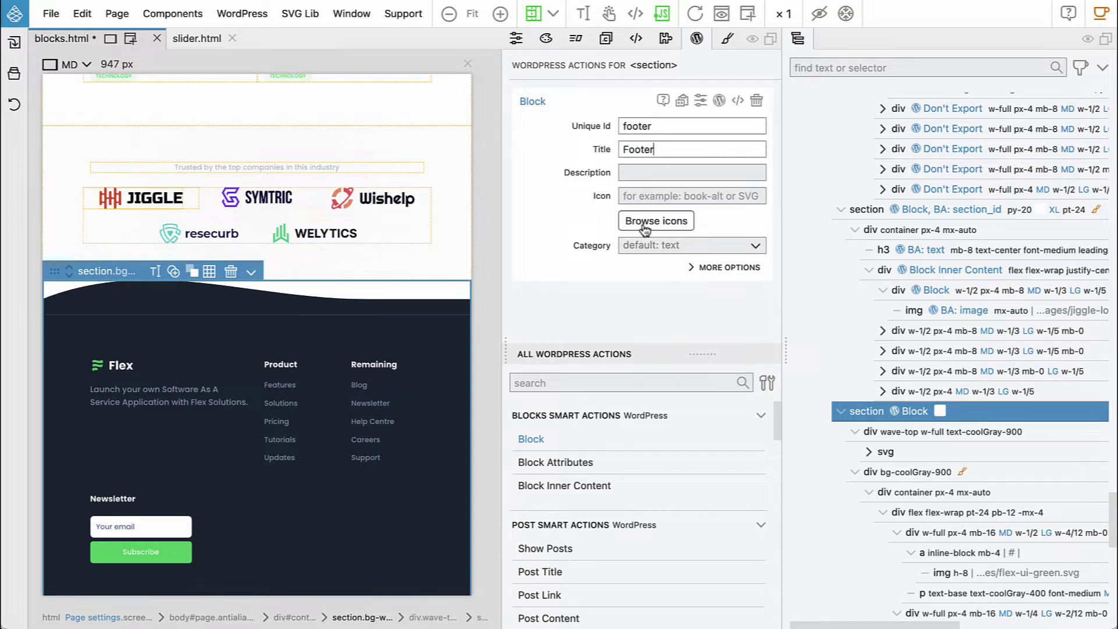
left_click(641, 250)
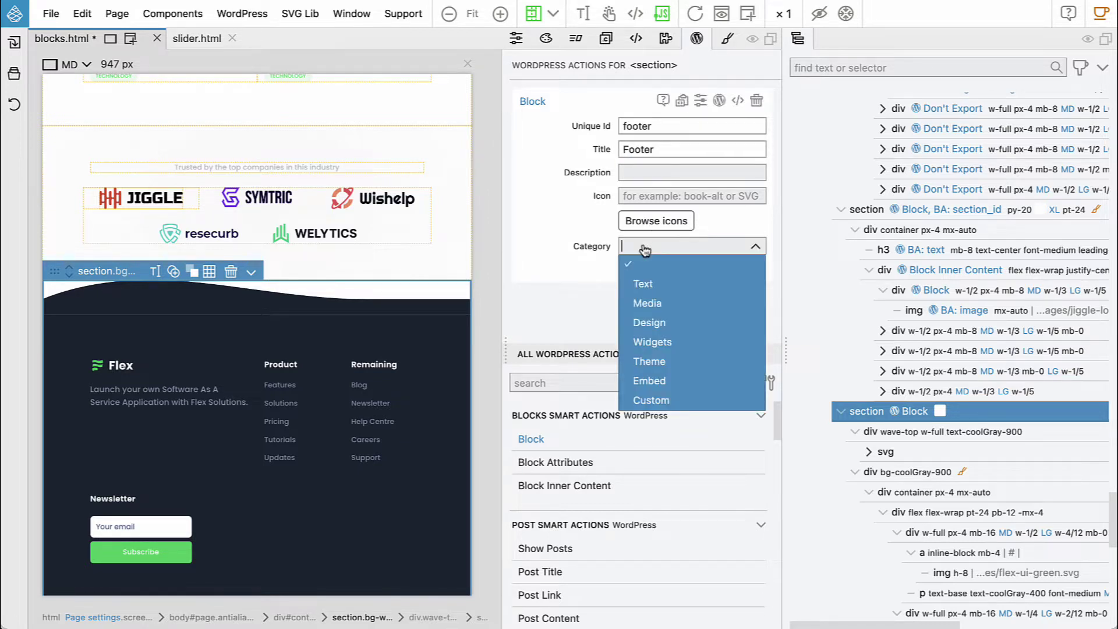
left_click(663, 400)
left_click(673, 271)
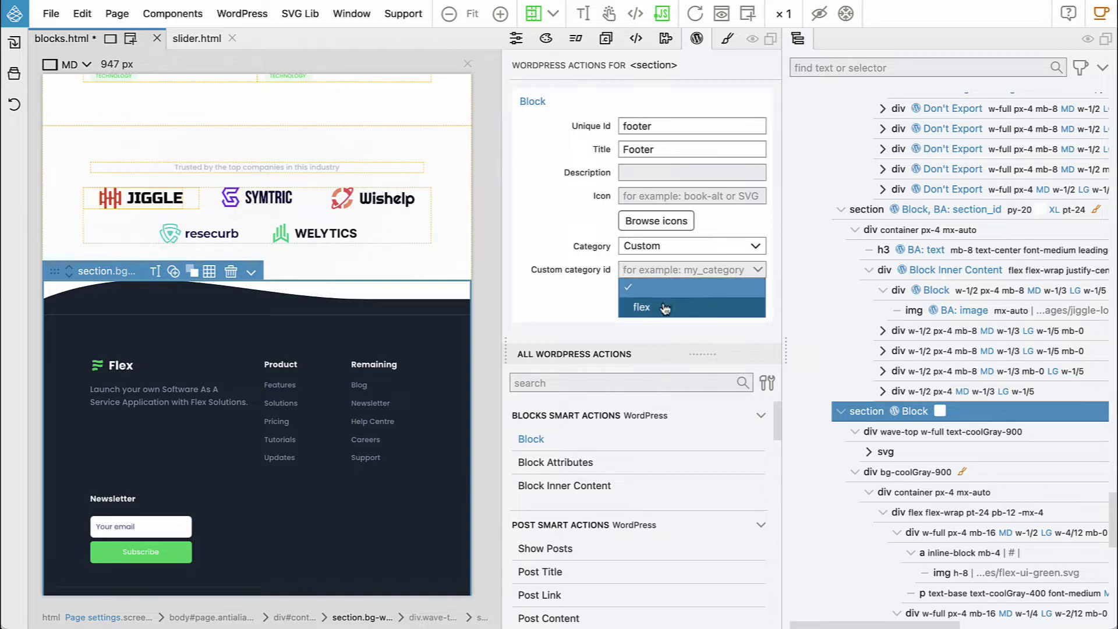
left_click(675, 306)
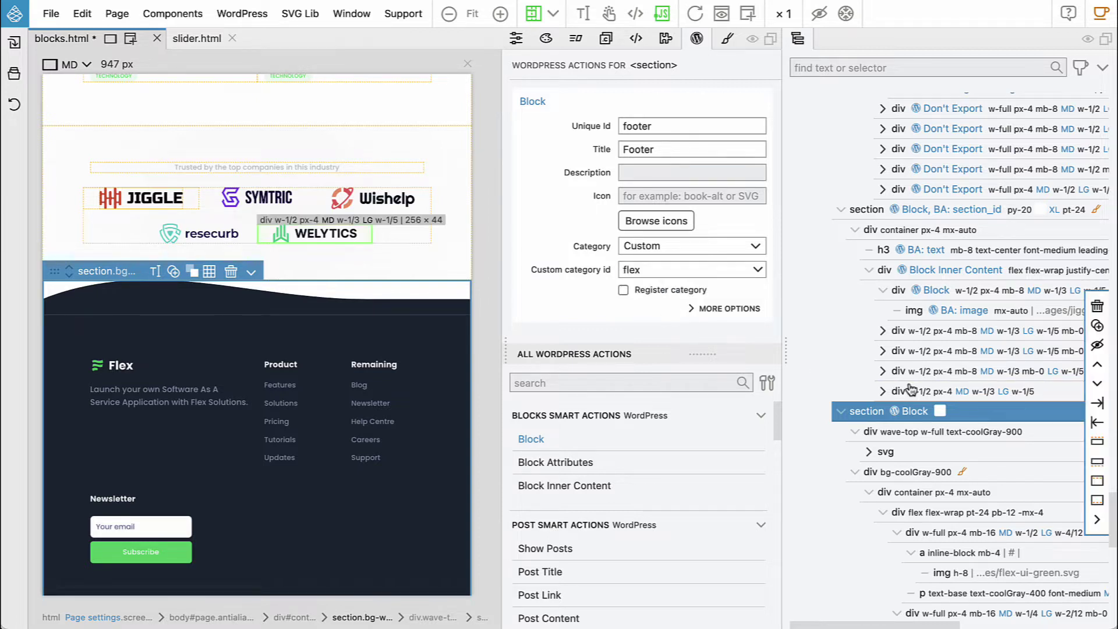
scroll(379, 331, "down", 1)
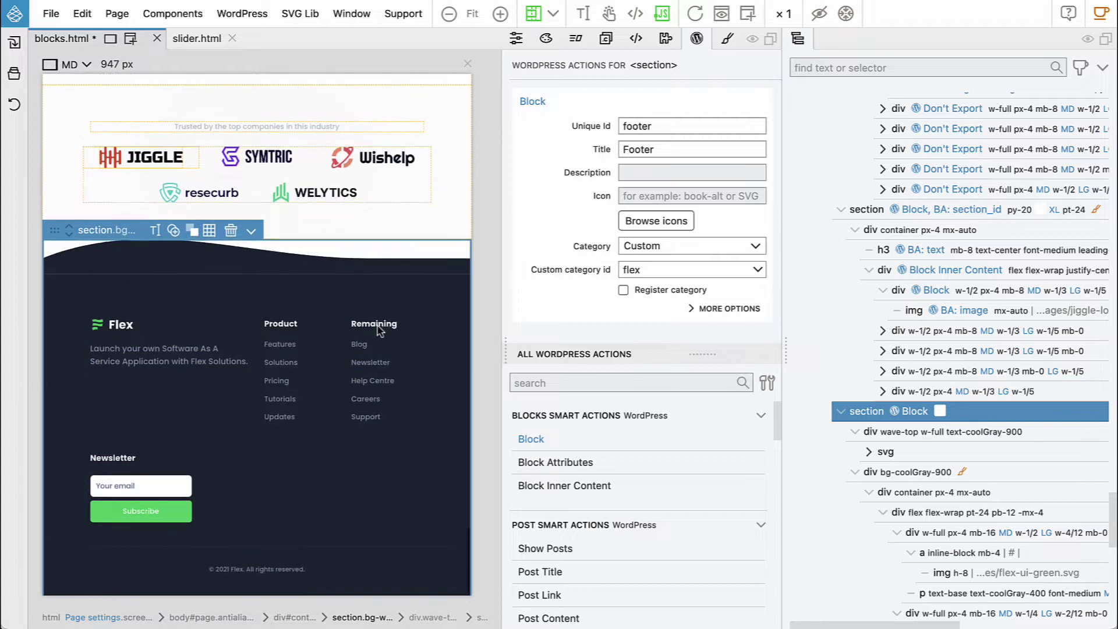
Give the Flex logo image an Image Block Attribute with id logo and title Logo
left_click(104, 320)
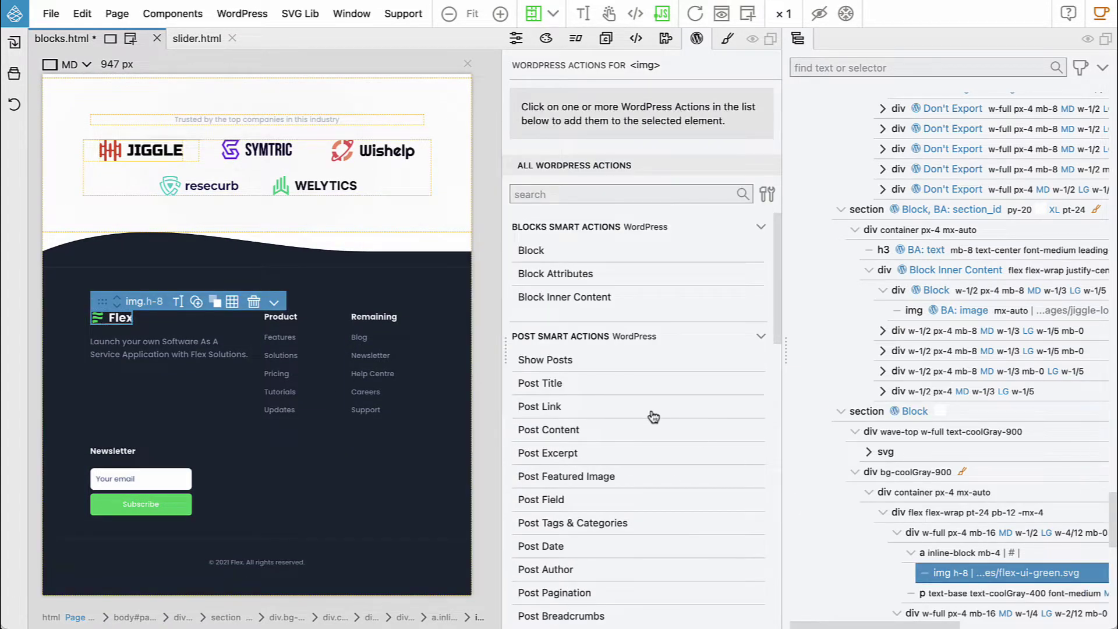
left_click(570, 275)
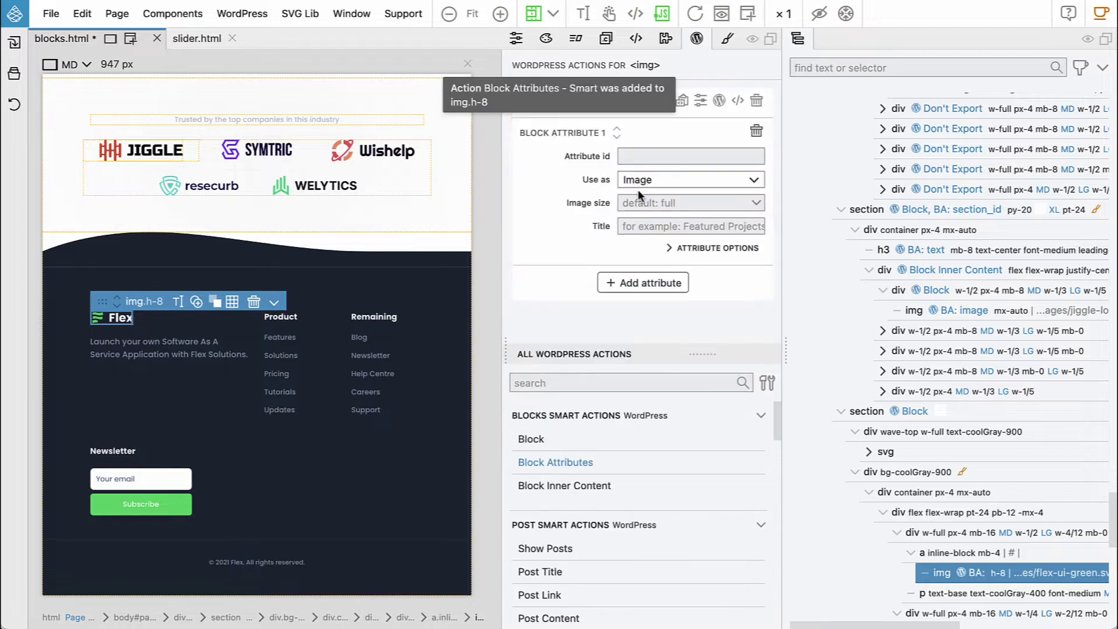
type("logo")
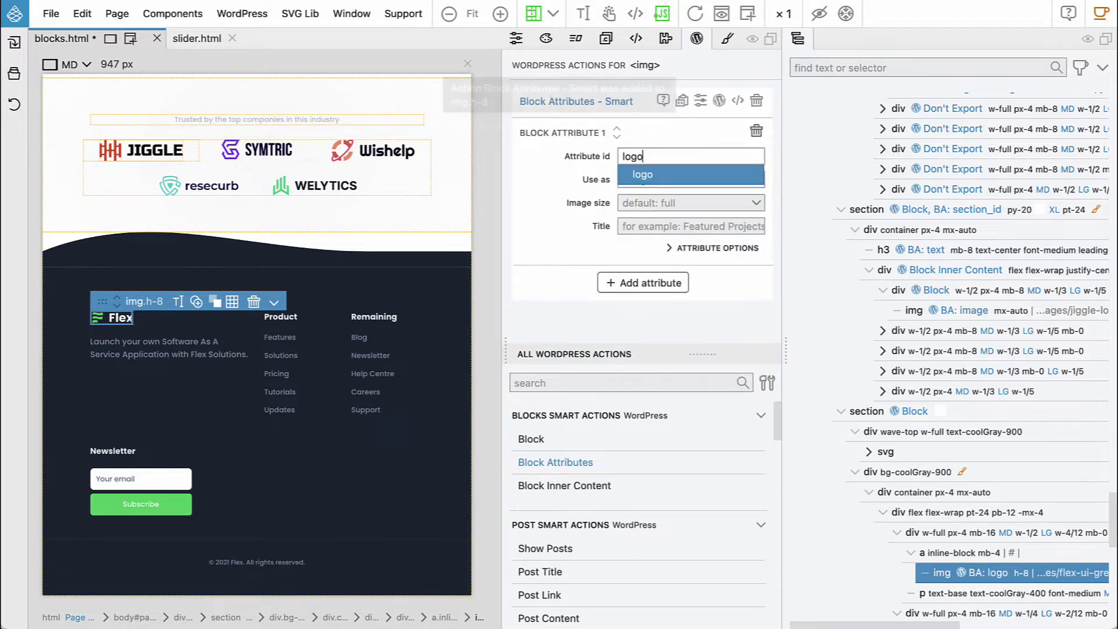
left_click(638, 226)
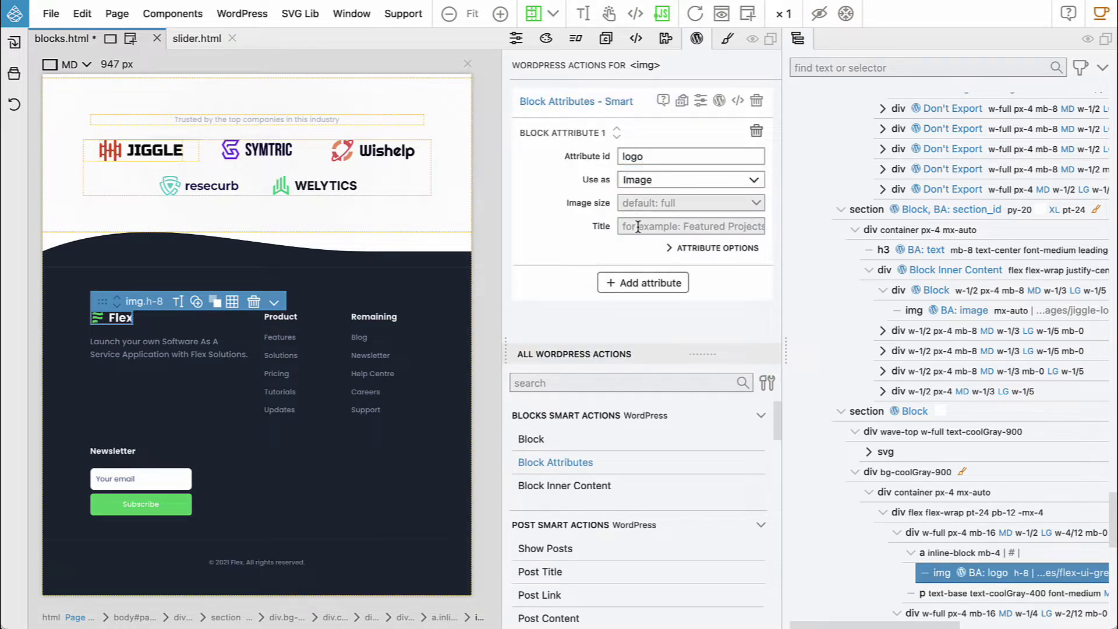
type("Logo")
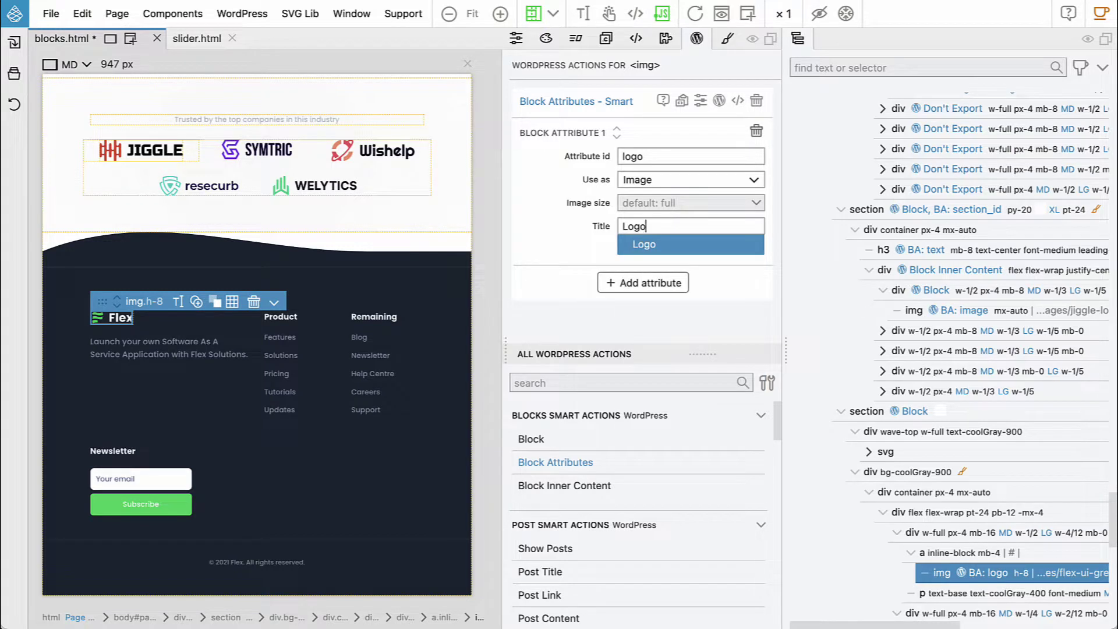
left_click(913, 551)
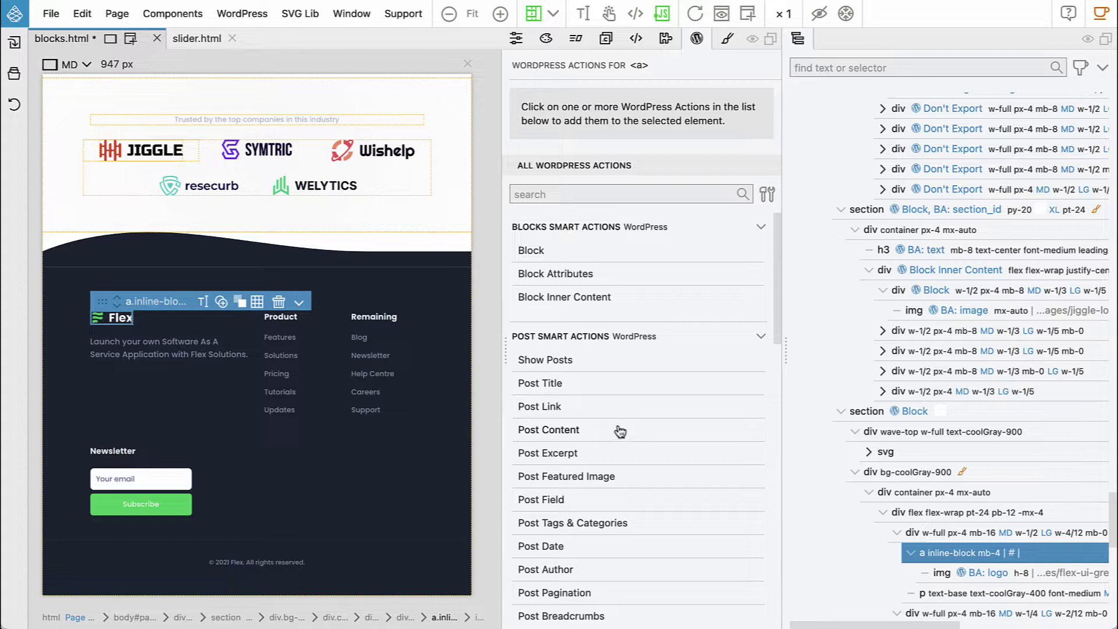
Add a Site Link action to the logo's wrapping link, pointing it to Home
scroll(619, 431, "down", 2)
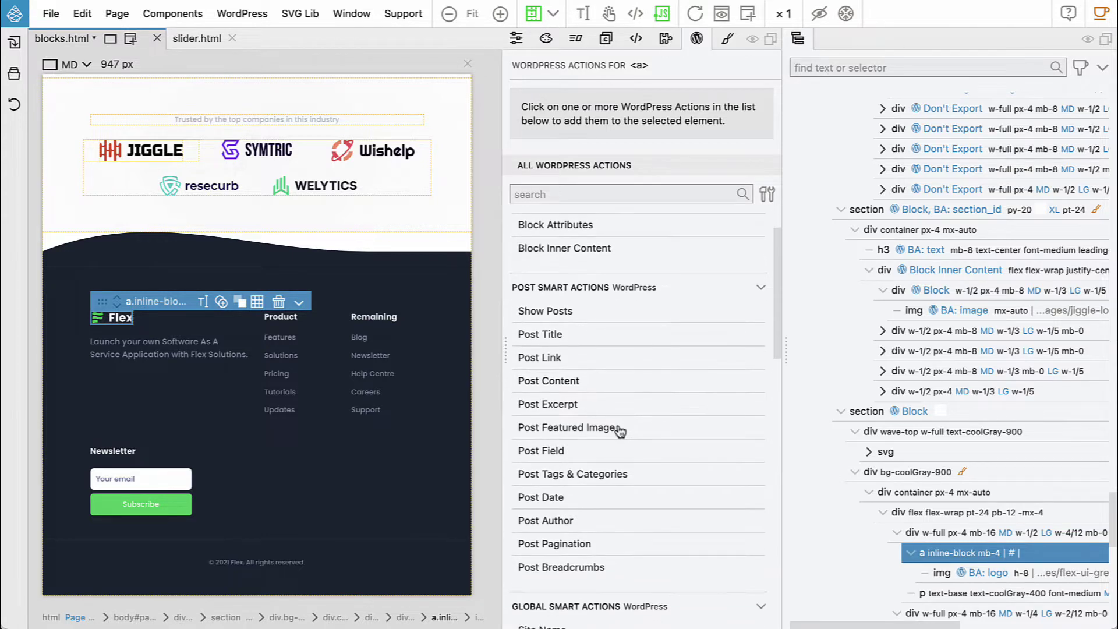
scroll(619, 431, "up", 2)
scroll(592, 415, "down", 5)
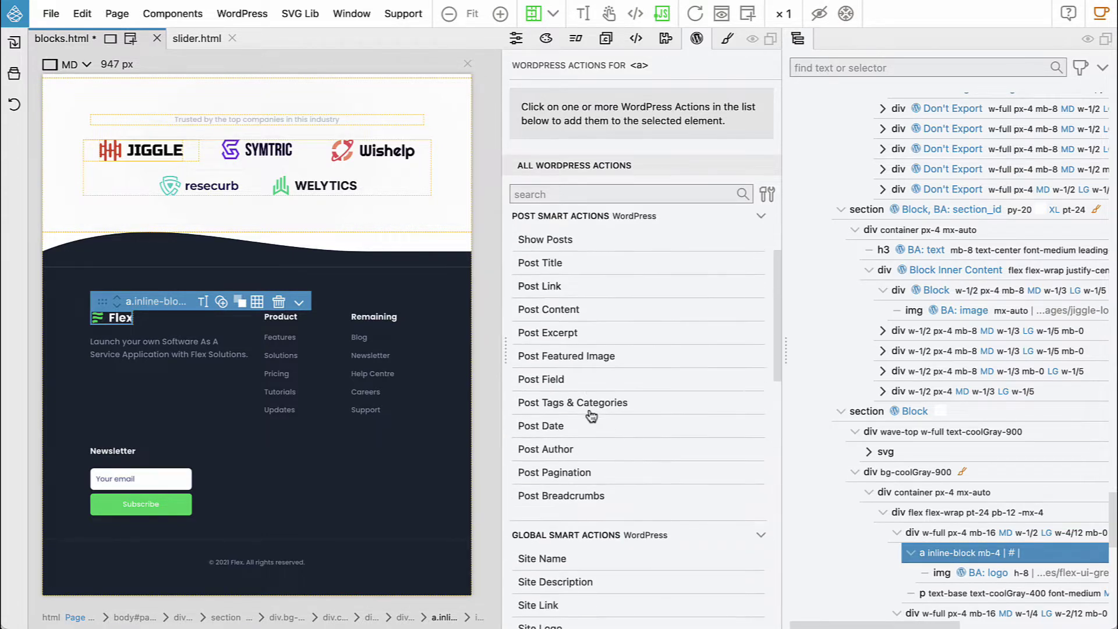
left_click(550, 510)
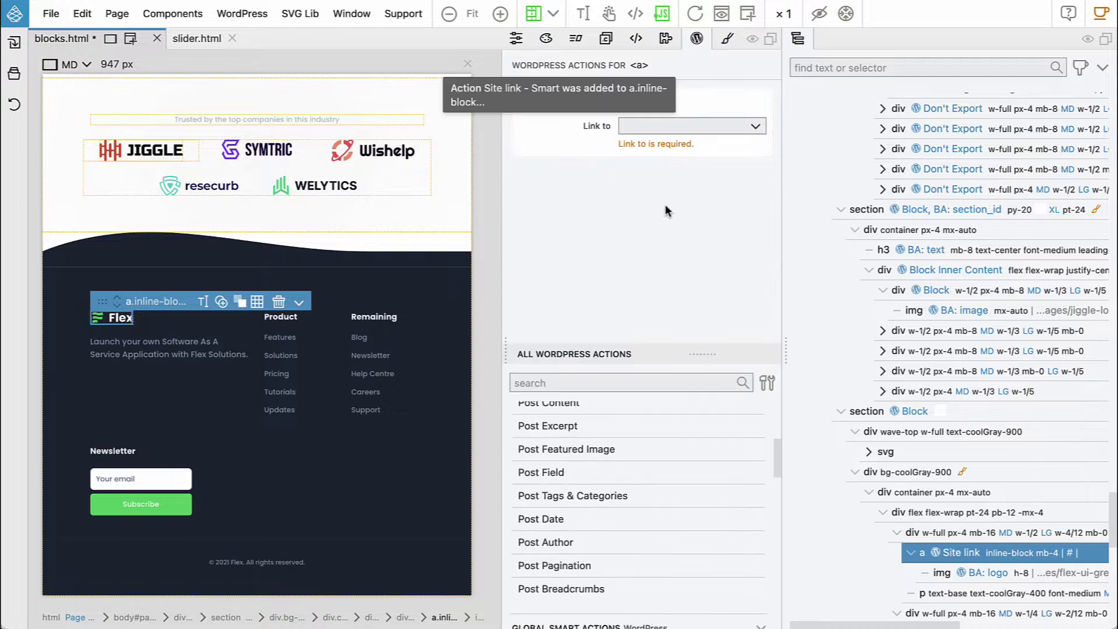
left_click(676, 135)
left_click(671, 145)
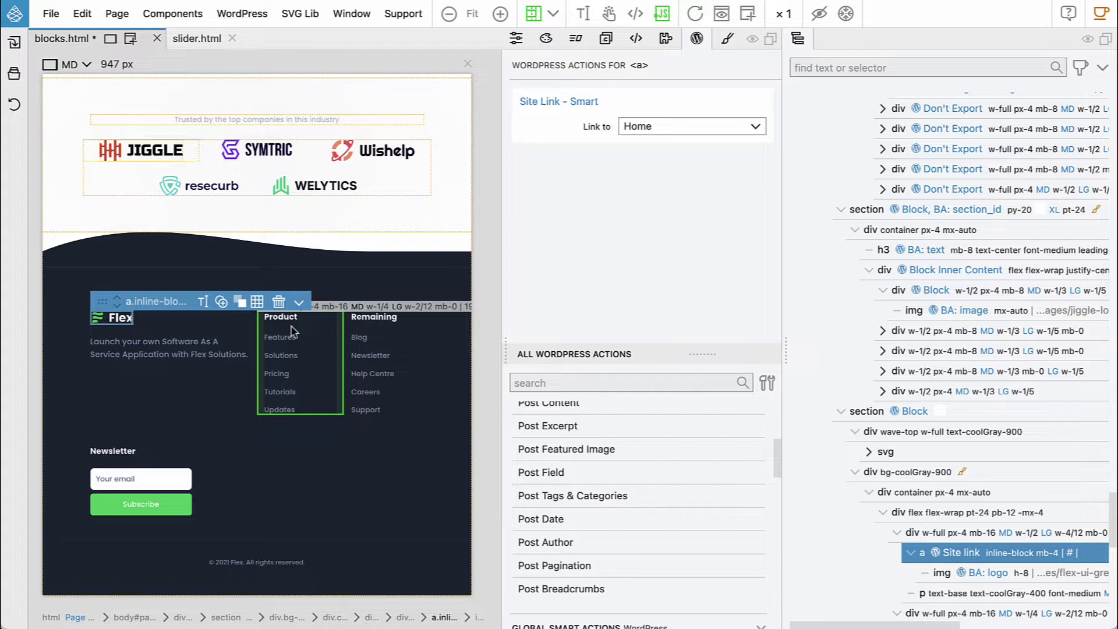
left_click(190, 356)
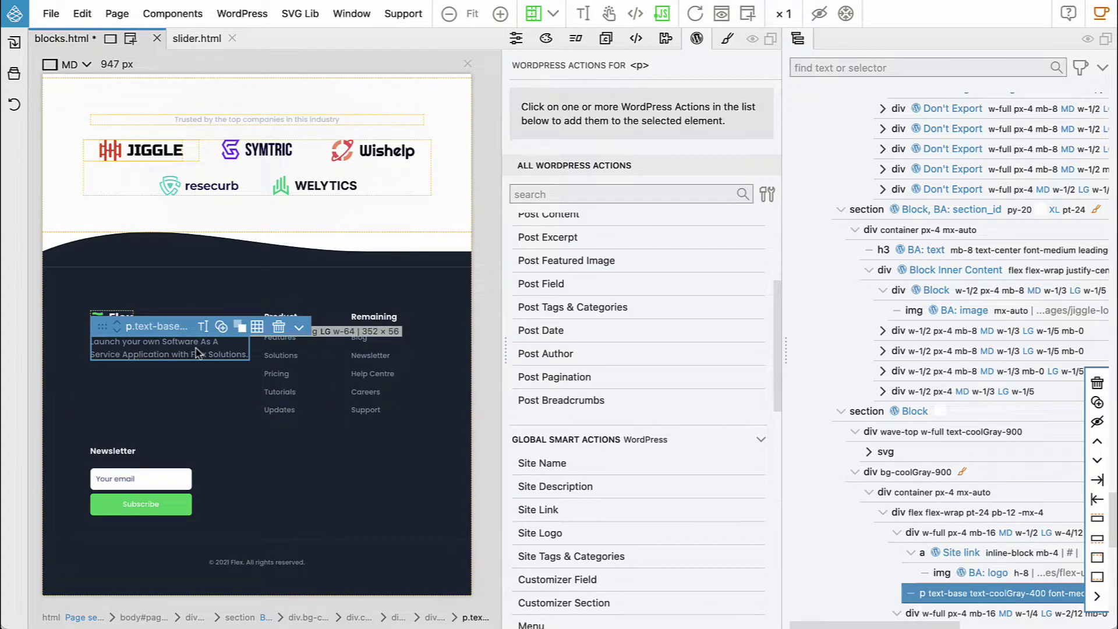
Give the footer tagline paragraph a Content Block Attribute with id tagline and title Tagline
scroll(655, 359, "up", 4)
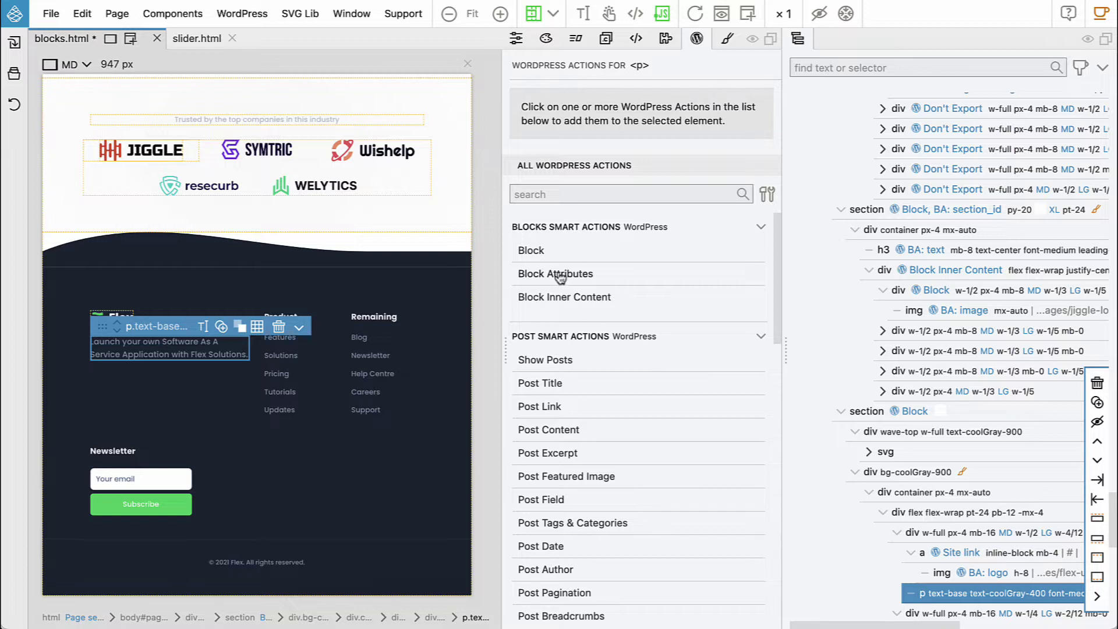
left_click(560, 275)
type("tagline")
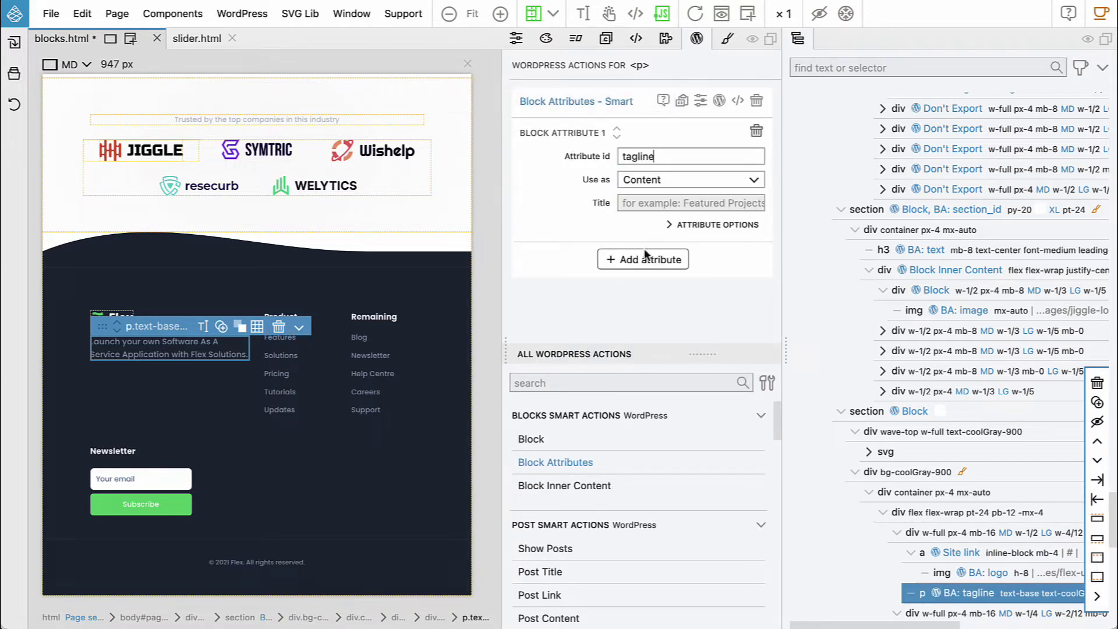
left_click(663, 203)
type("Tagline")
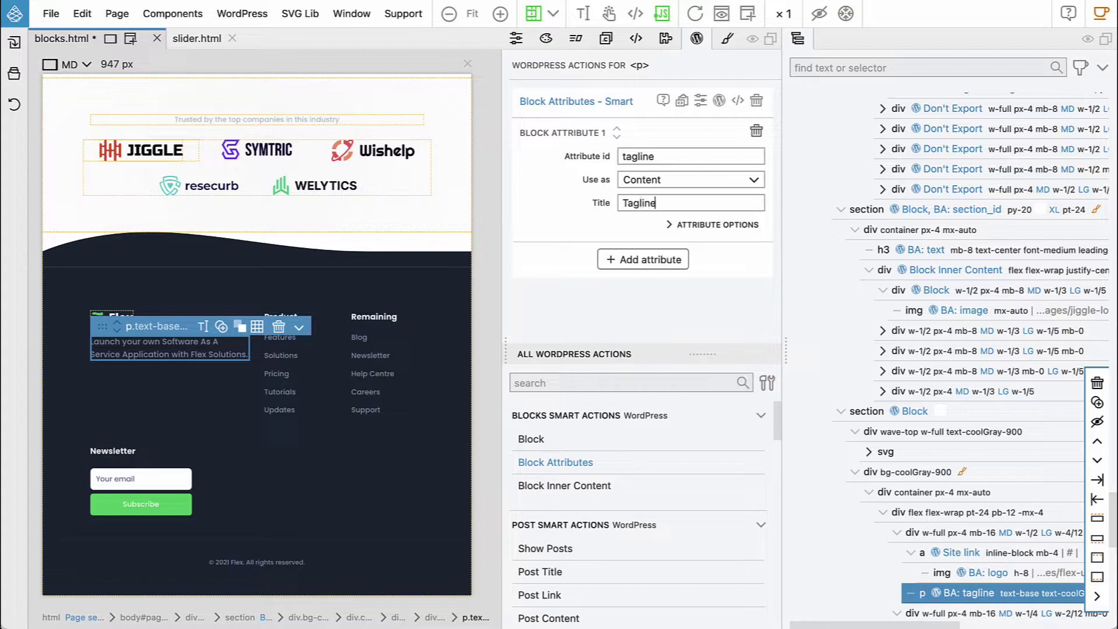
left_click(293, 316)
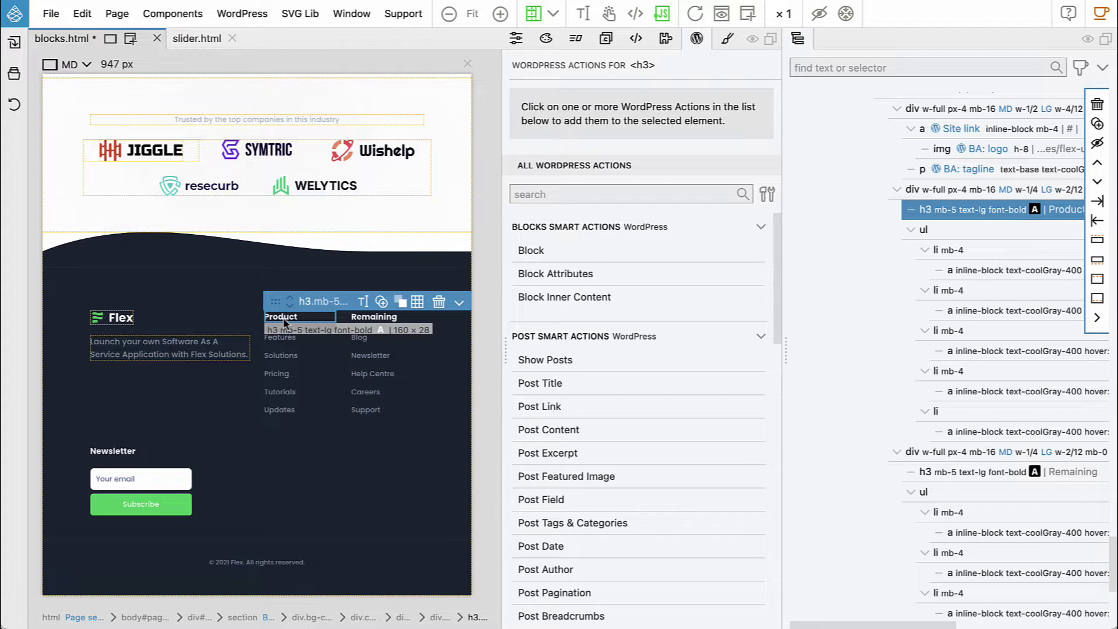
Give the Product heading a Block Attribute with id menu_1_title, titled 'Menu 1 title'
left_click(564, 275)
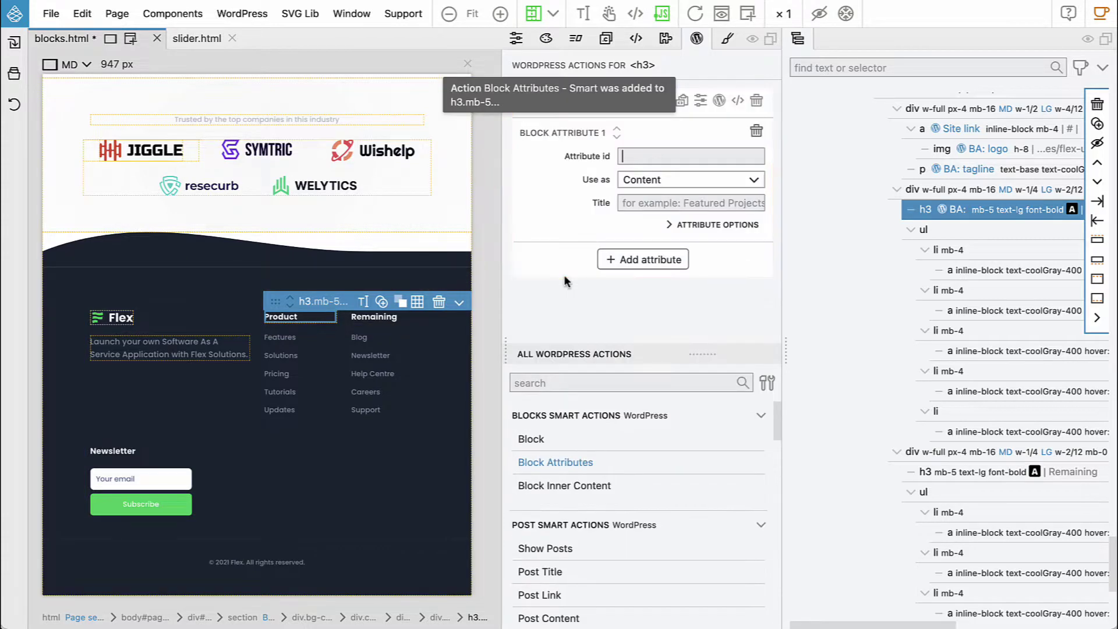
type("menu")
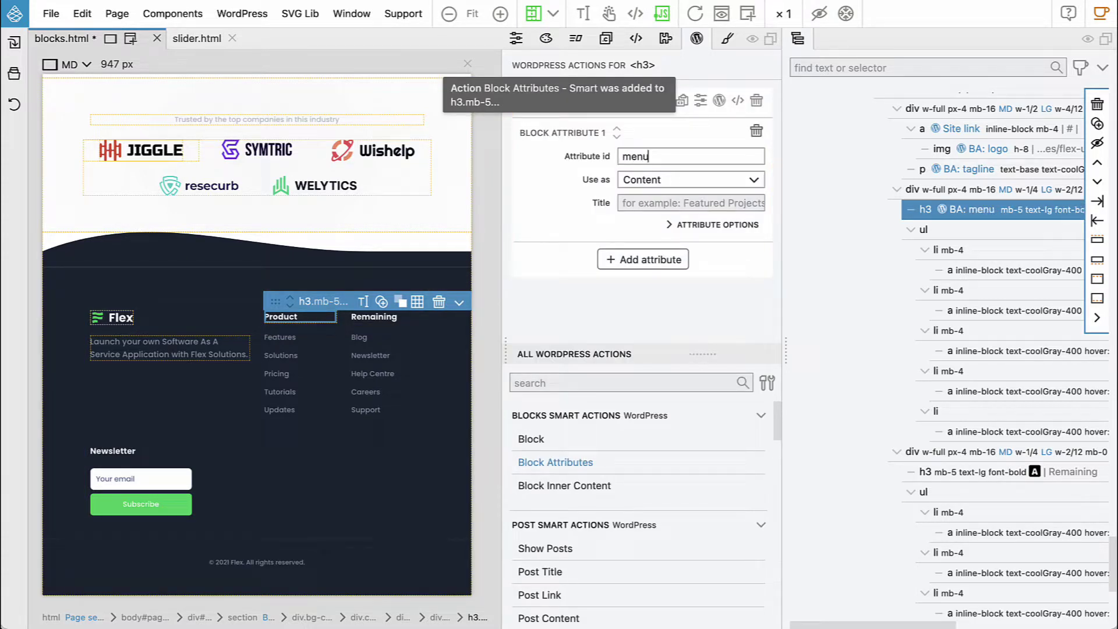
type("_1_")
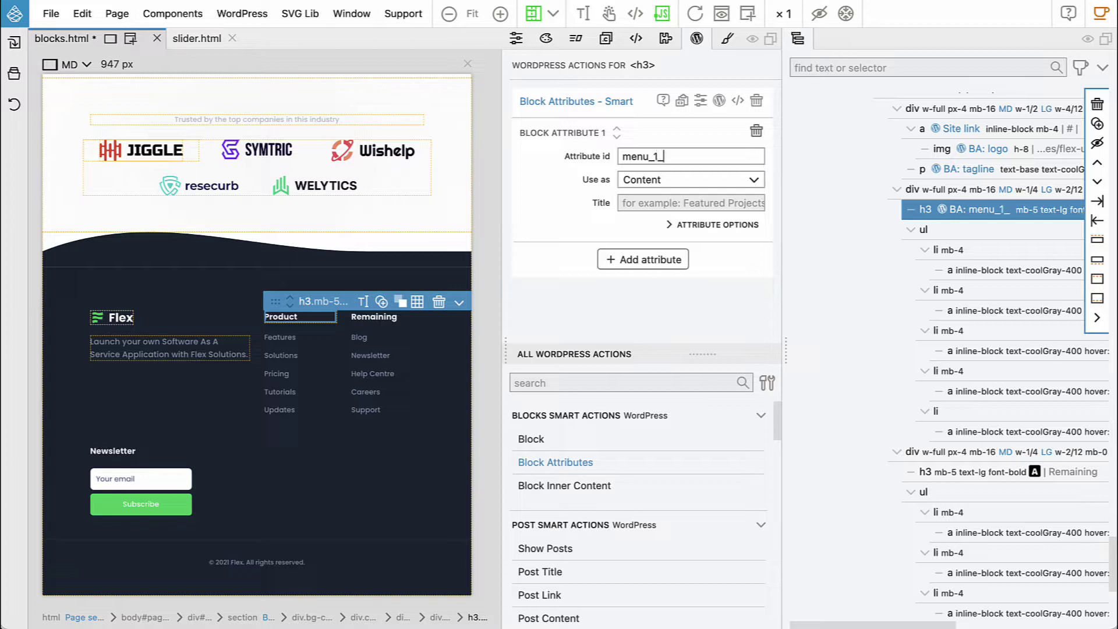
type("title")
left_click(634, 203)
type("Menu 1")
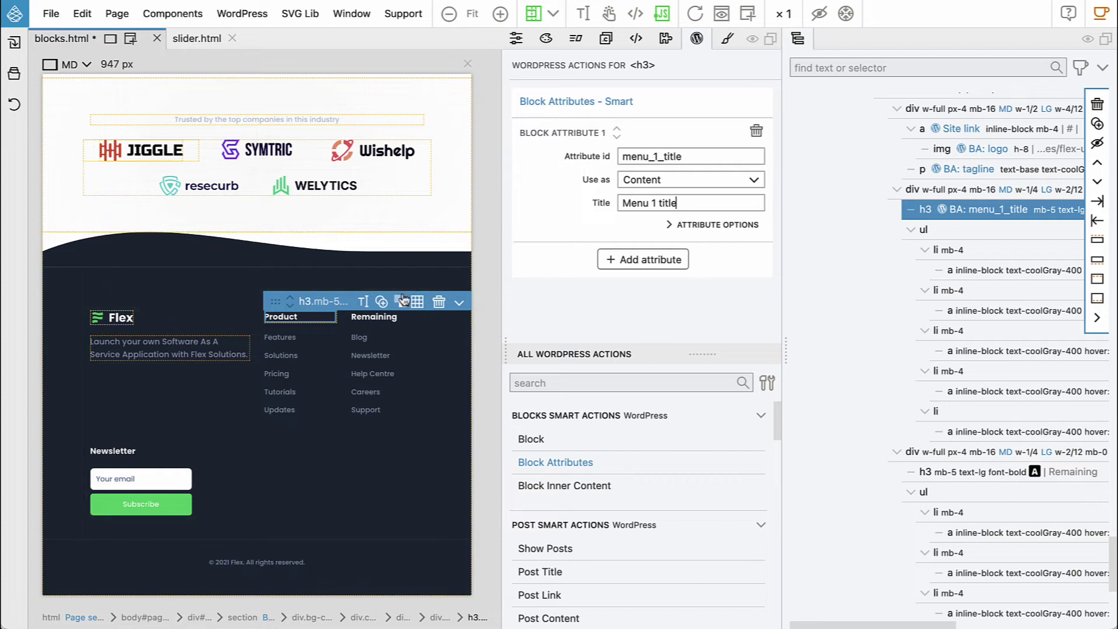
Give the Remaining heading a Block Attribute with id menu_2_title, titled 'Menu 2 title'
left_click(376, 316)
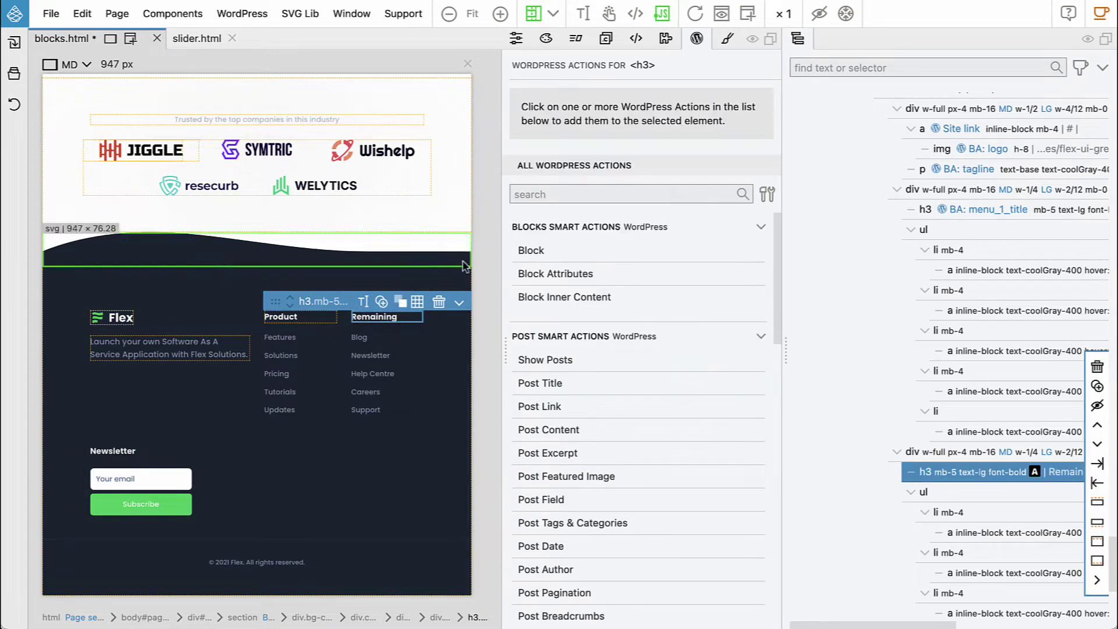
left_click(536, 273)
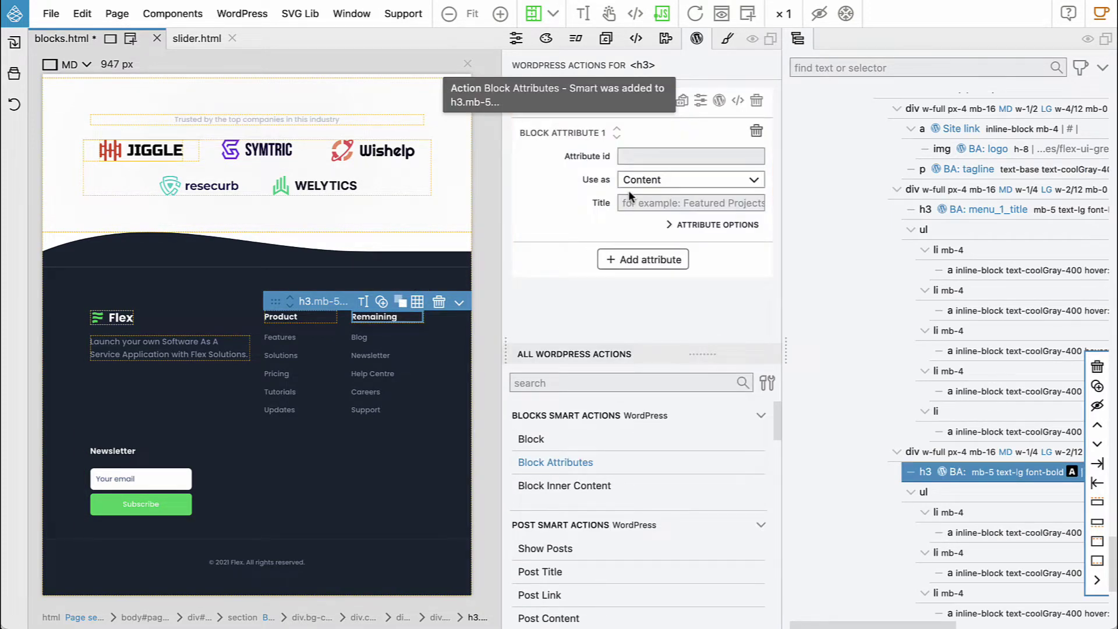
type("Menu")
key("BackSpace")
key("BackSpace")
key("BackSpace")
key("BackSpace")
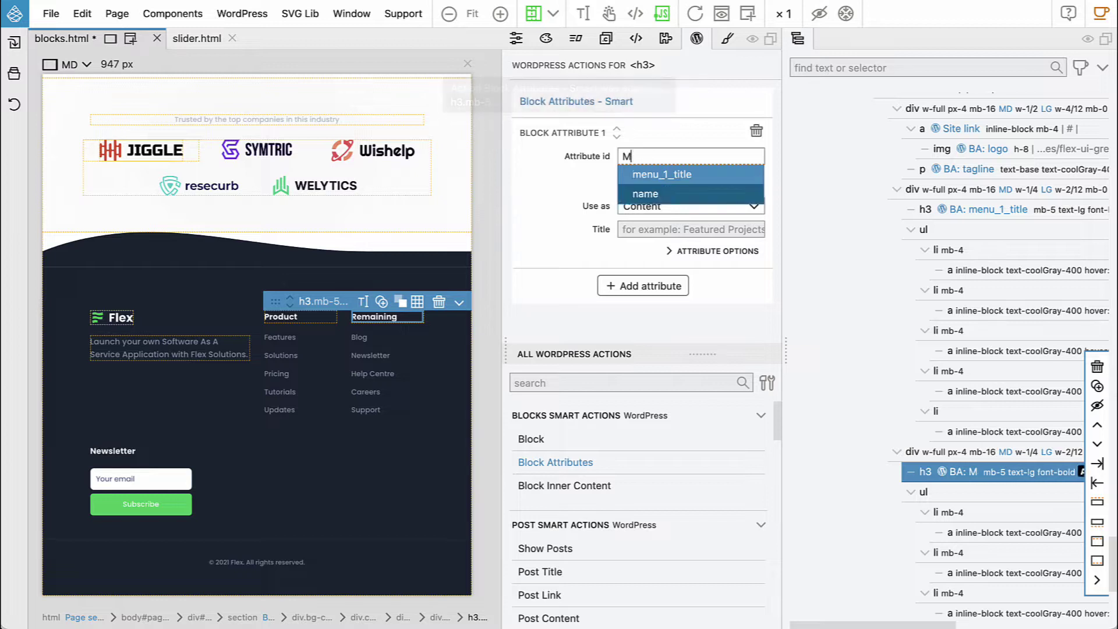
type("menu_2")
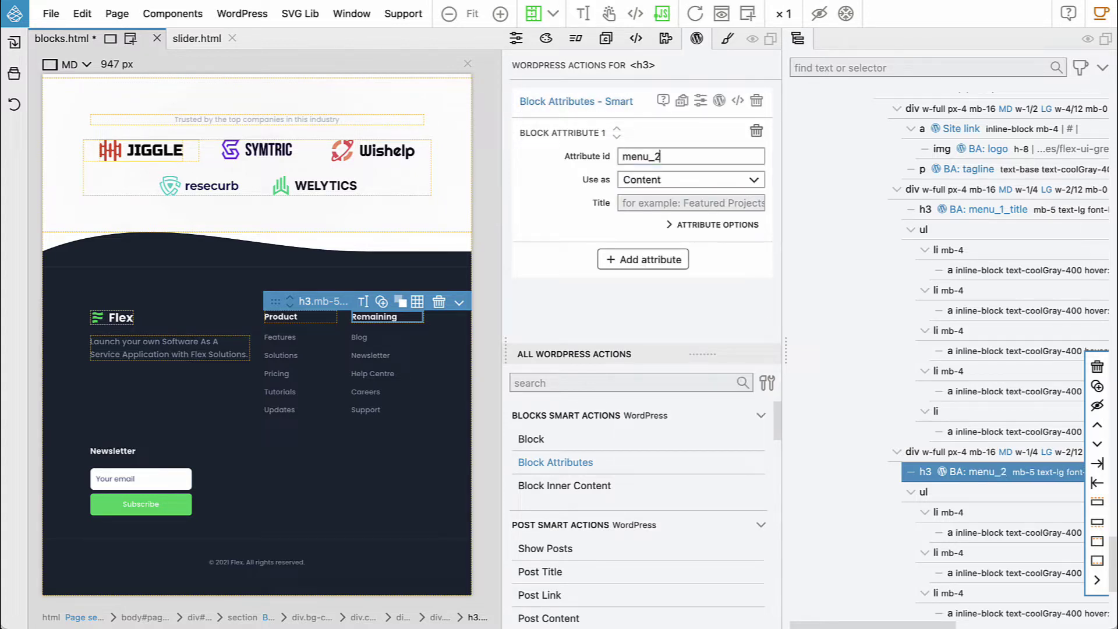
type("_titleMen")
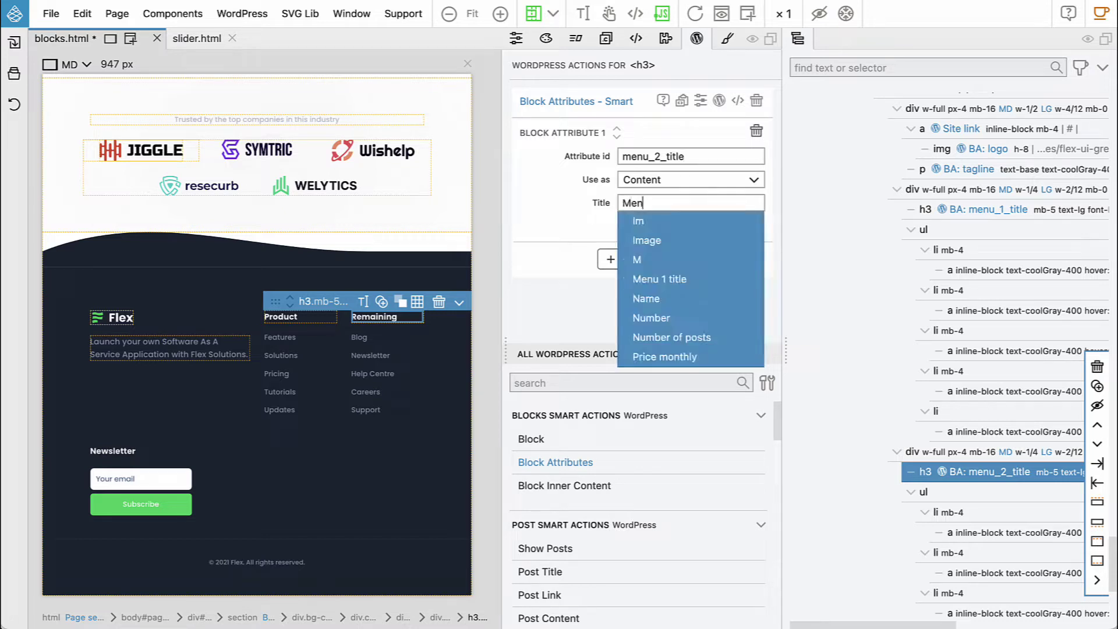
type("u 2 title")
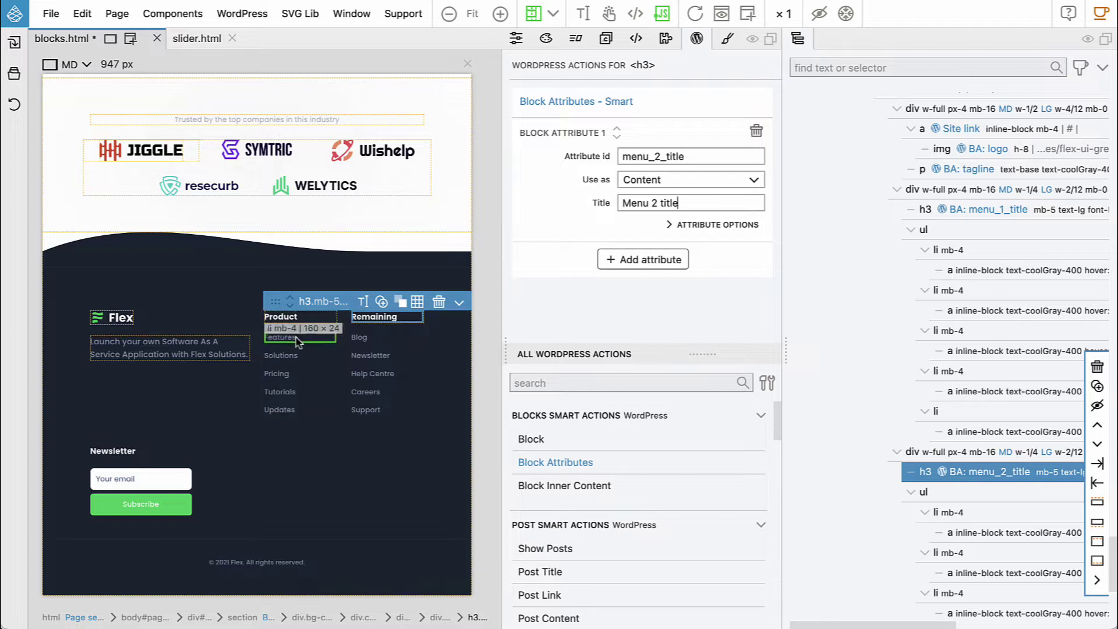
Turn the Product link list into a WordPress menu at the primary location
left_click(964, 230)
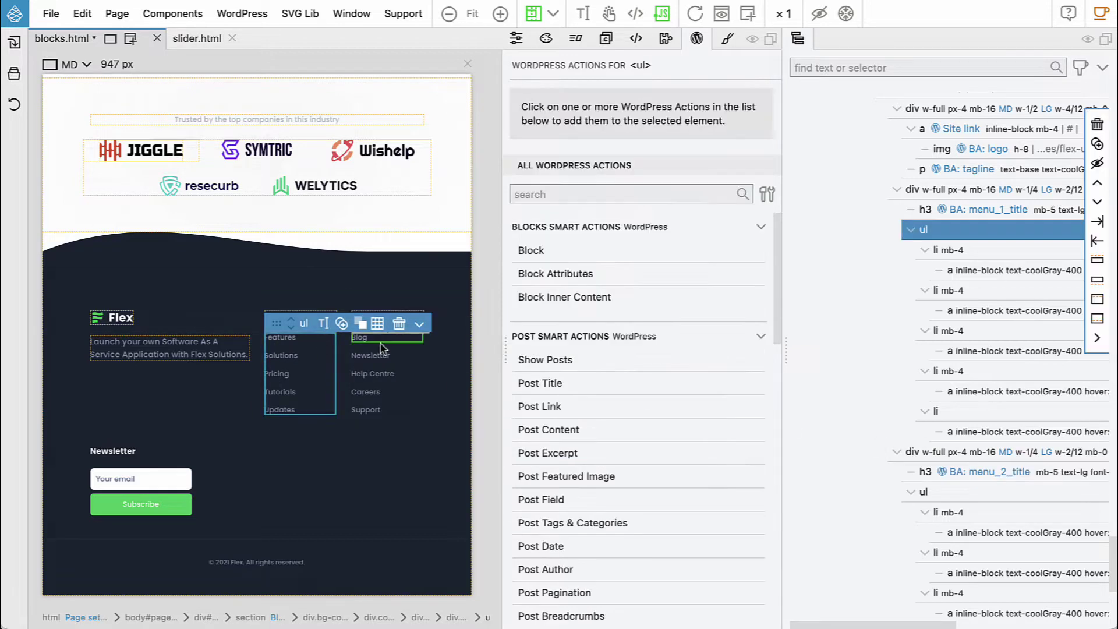
scroll(606, 412, "down", 5)
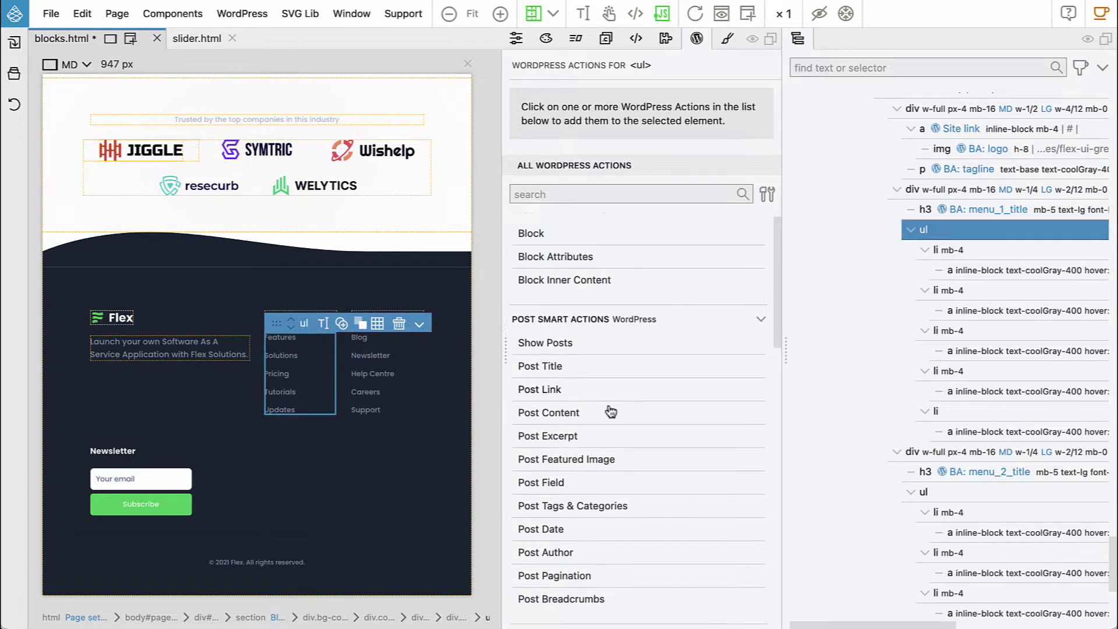
scroll(610, 412, "down", 3)
scroll(610, 412, "up", 4)
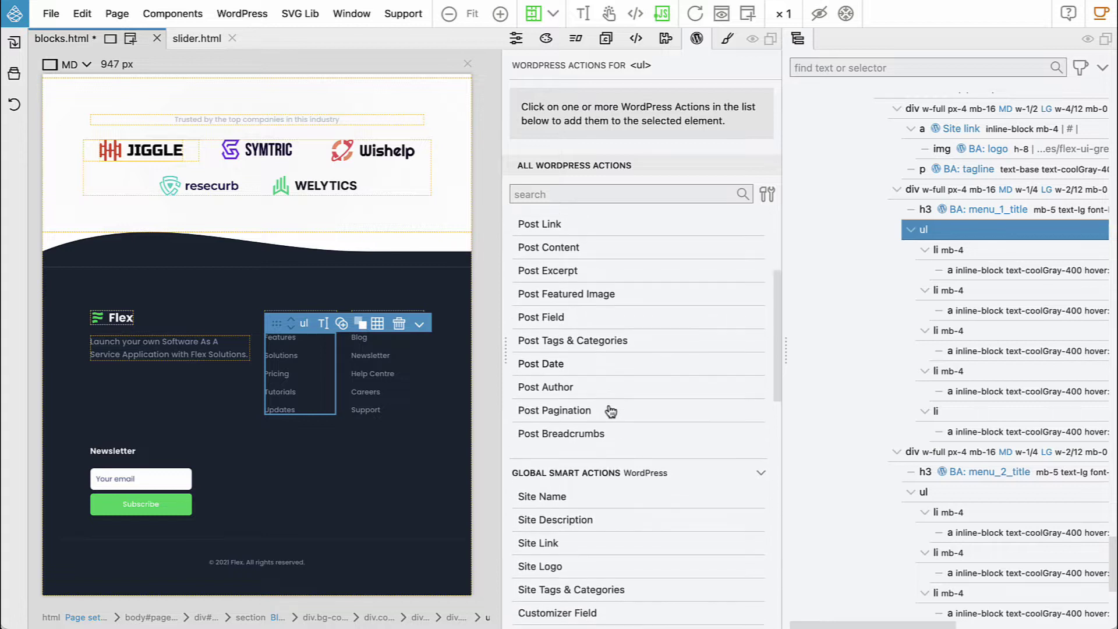
scroll(608, 410, "down", 9)
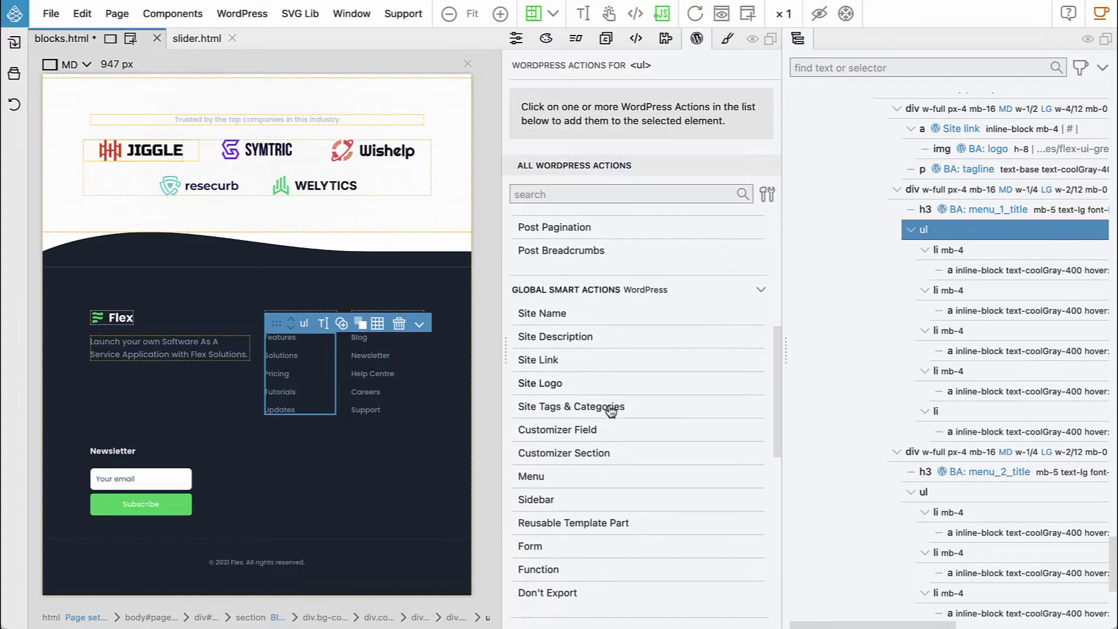
scroll(600, 417, "up", 2)
left_click(533, 530)
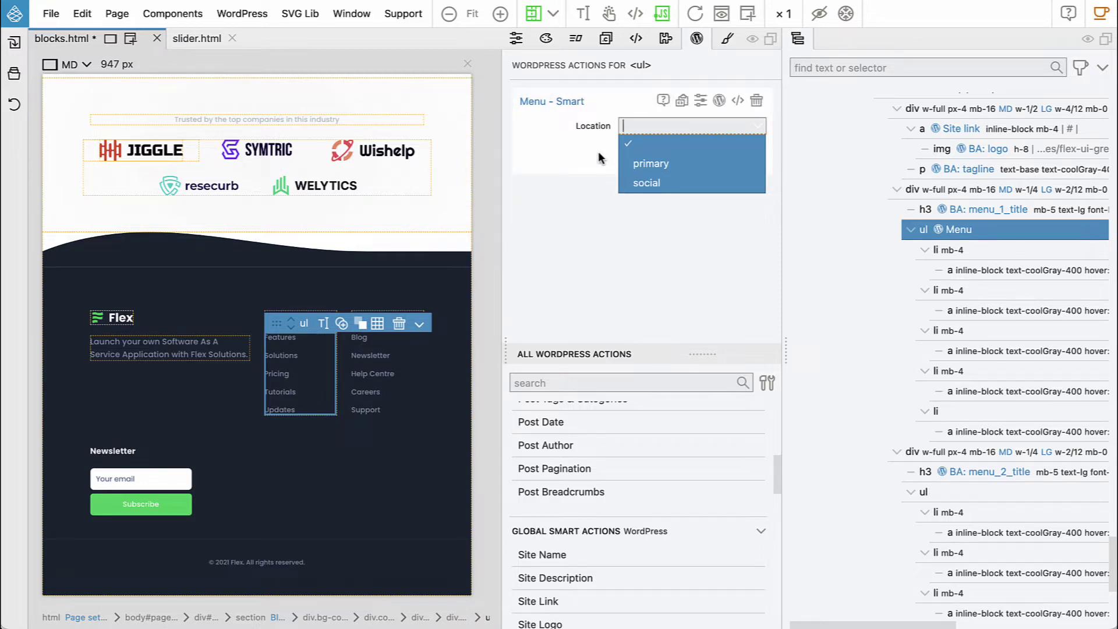
left_click(665, 164)
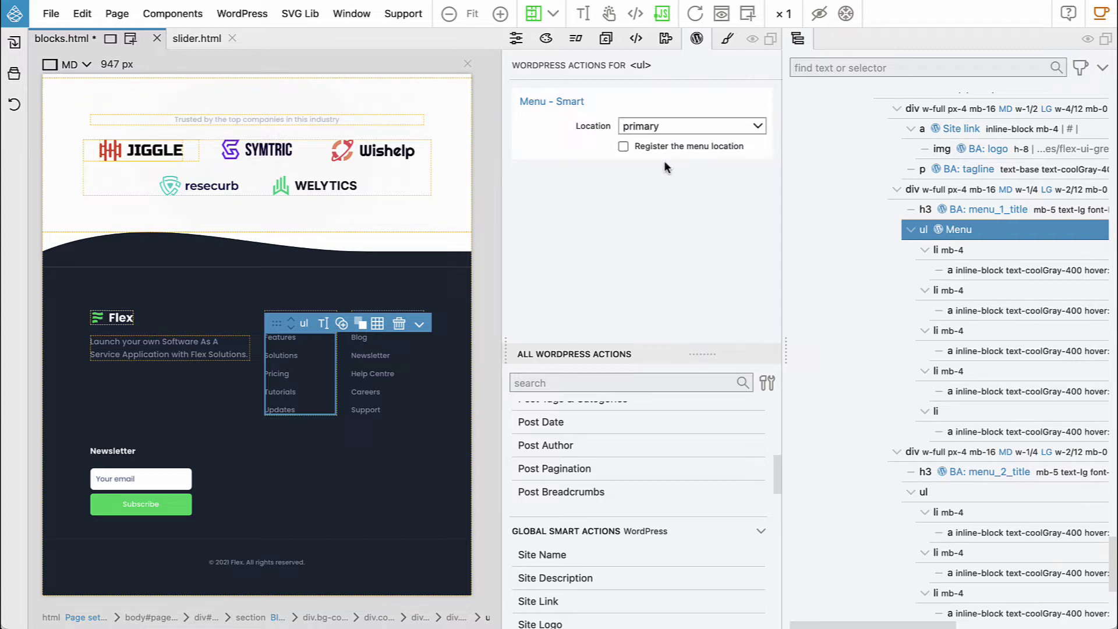
Make the second link list a menu at newly registered location footer_right, described 'Footer right'
left_click(416, 353)
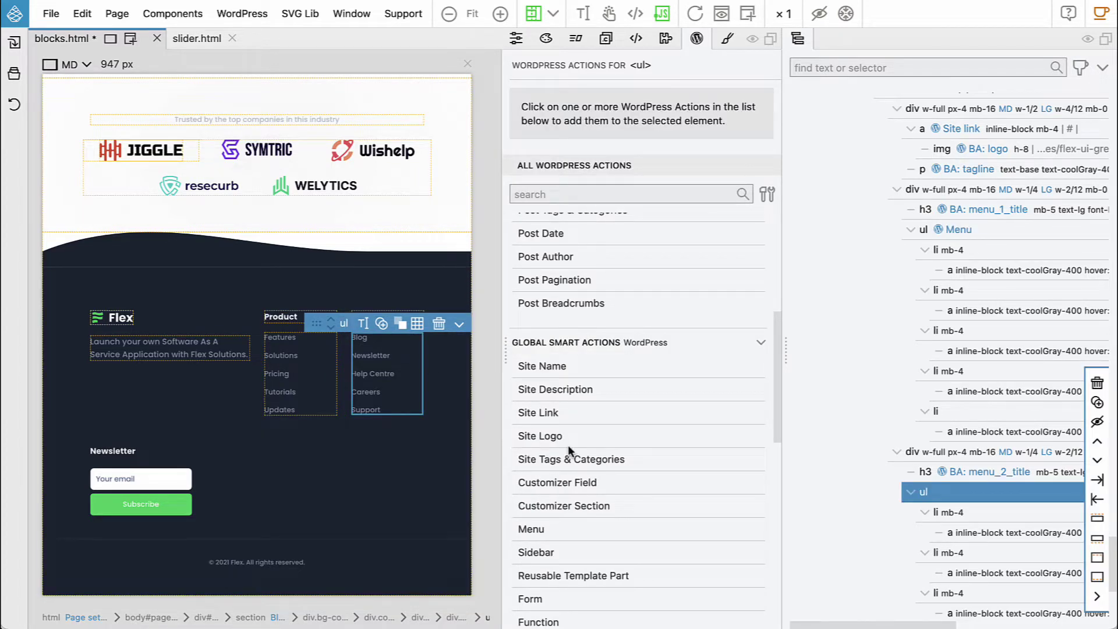
left_click(531, 529)
left_click(664, 126)
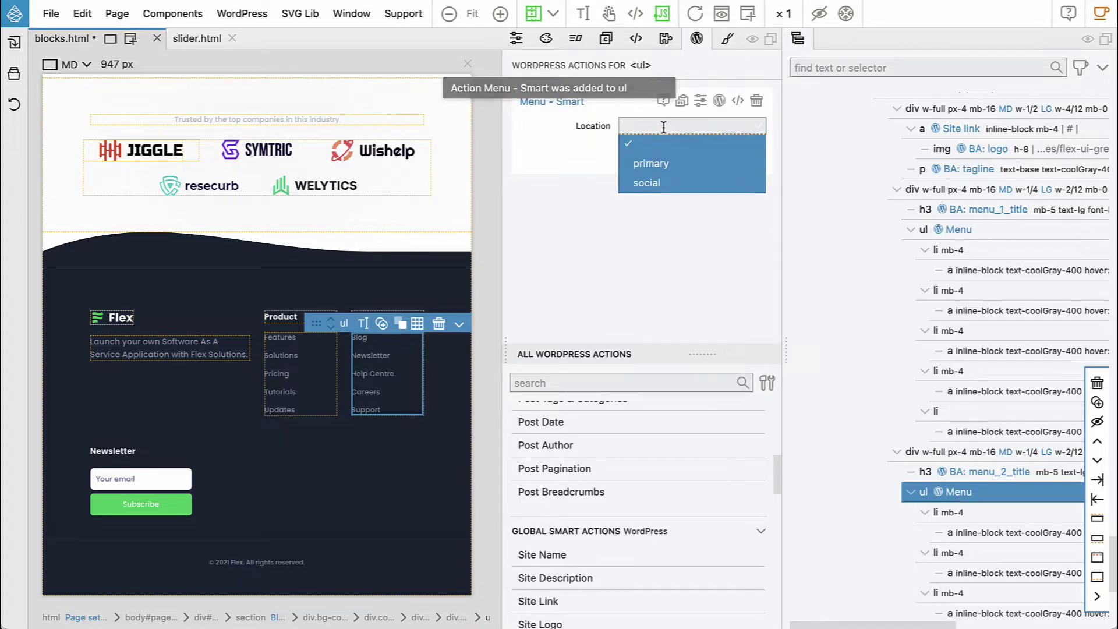
type("footer_r")
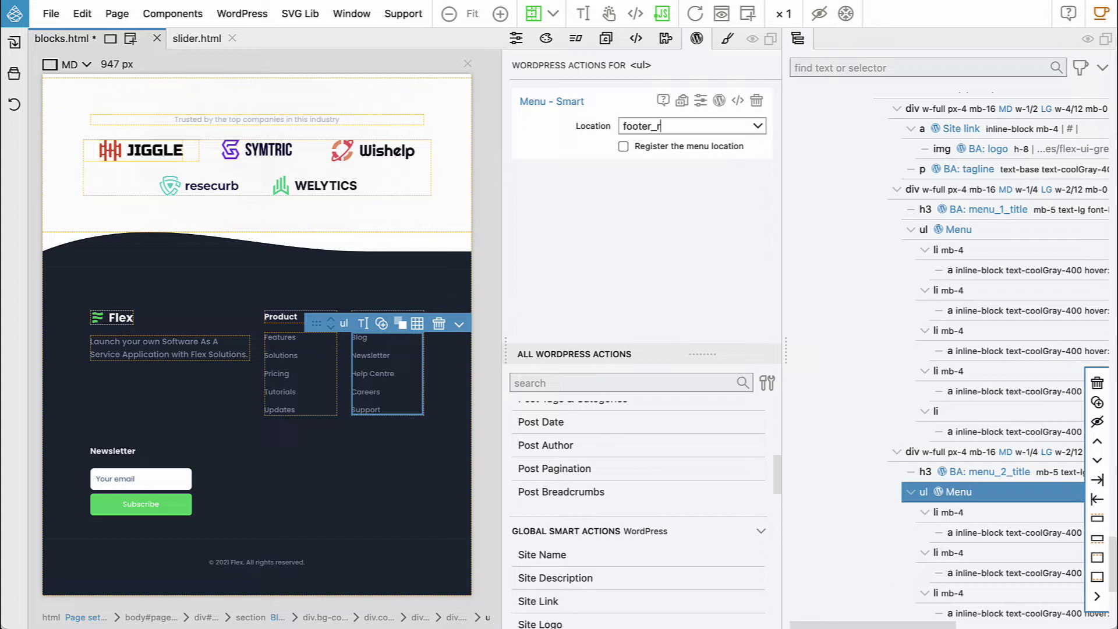
type("ight")
left_click(623, 146)
left_click(651, 168)
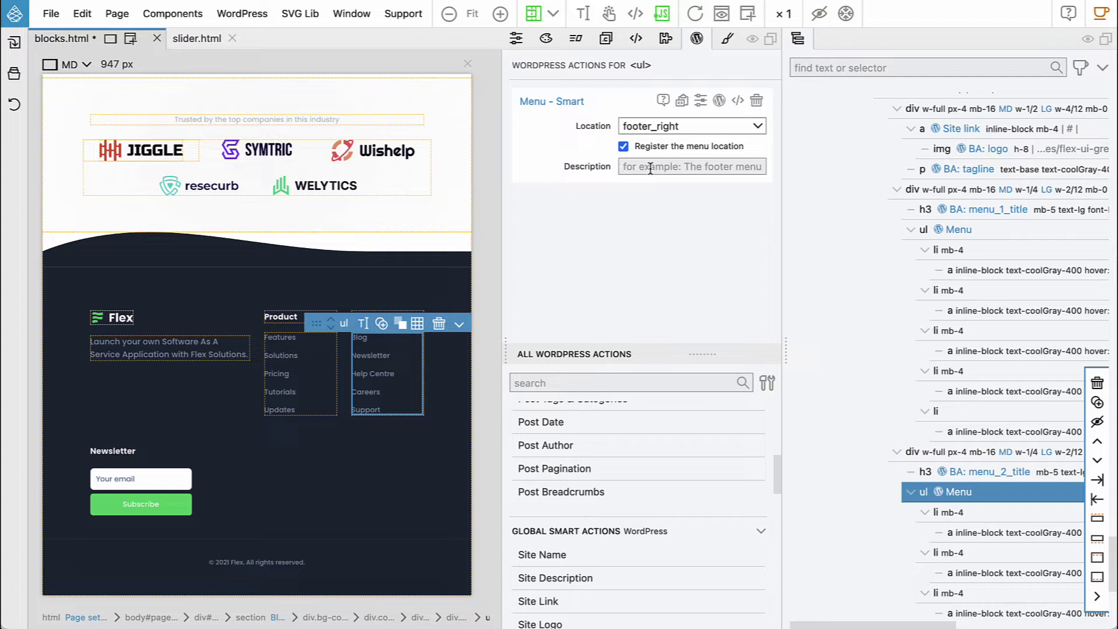
type("Footer right")
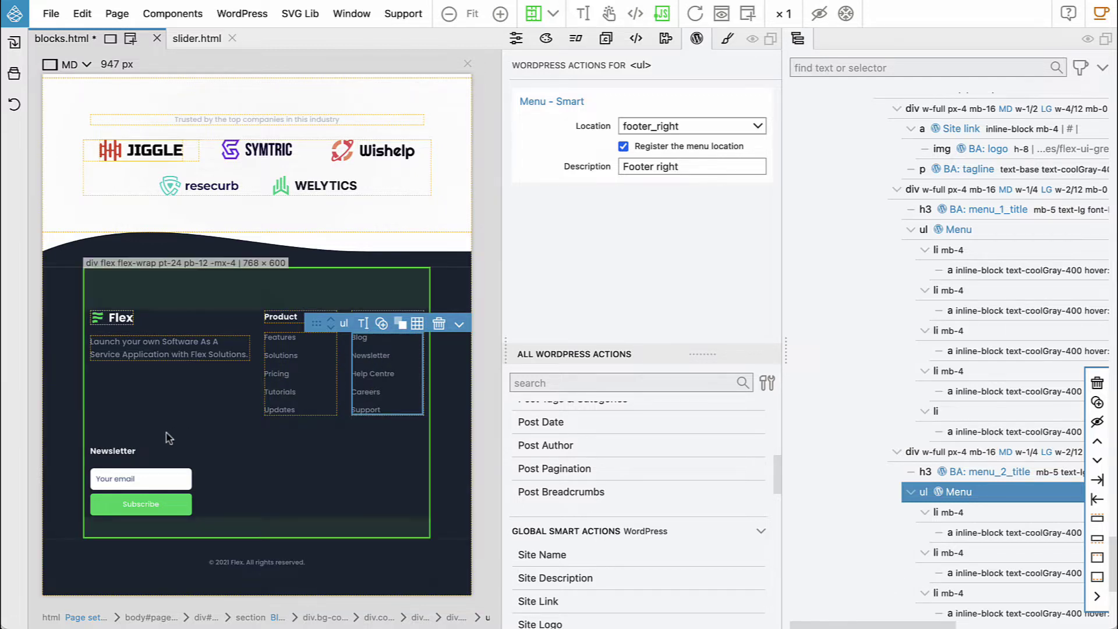
left_click(132, 452)
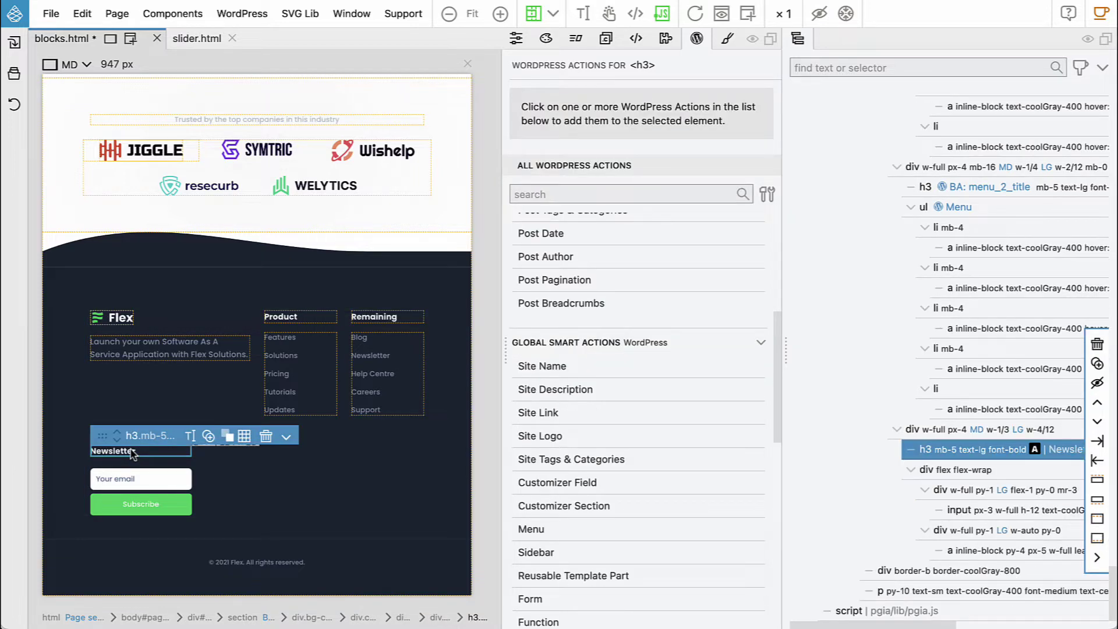
Give the Newsletter heading a Content Block Attribute with id form_title, titled 'Form title'
scroll(648, 376, "up", 3)
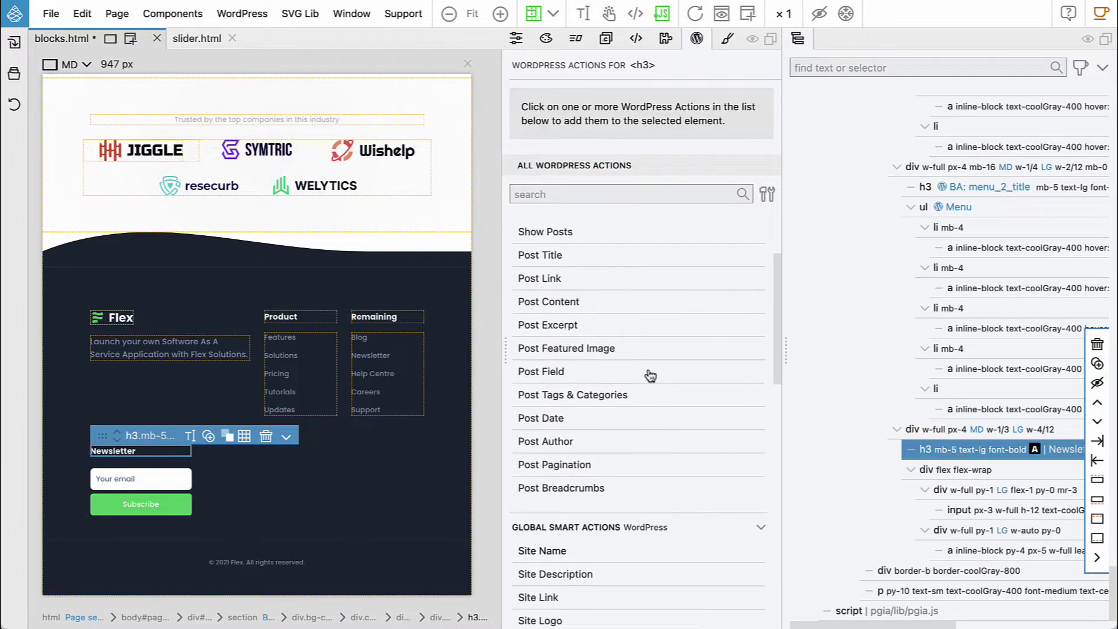
scroll(650, 376, "up", 2)
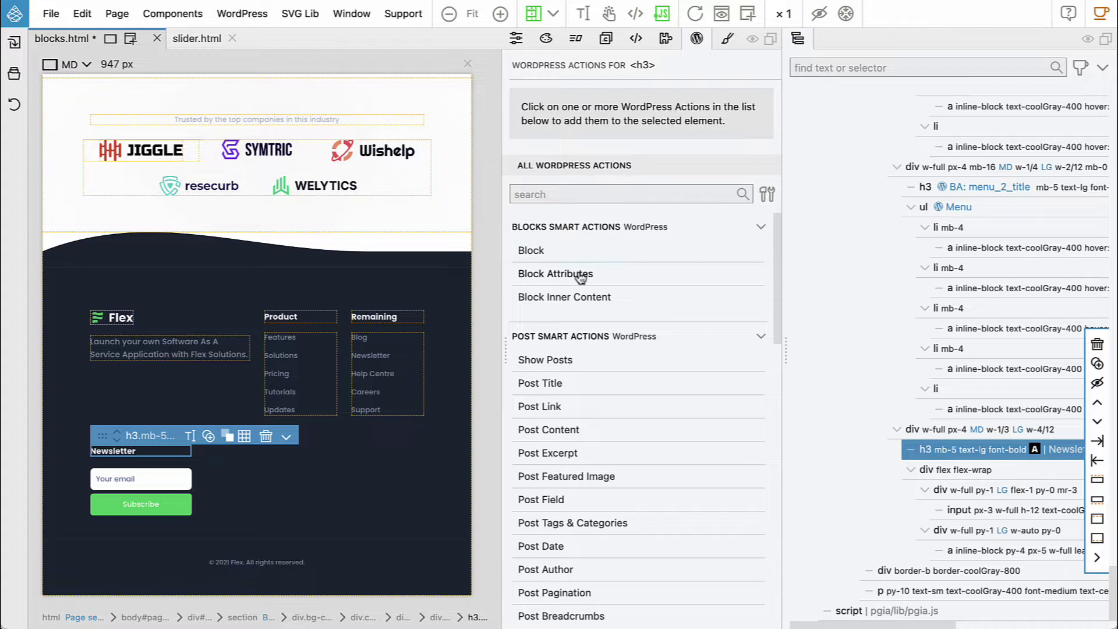
left_click(581, 274)
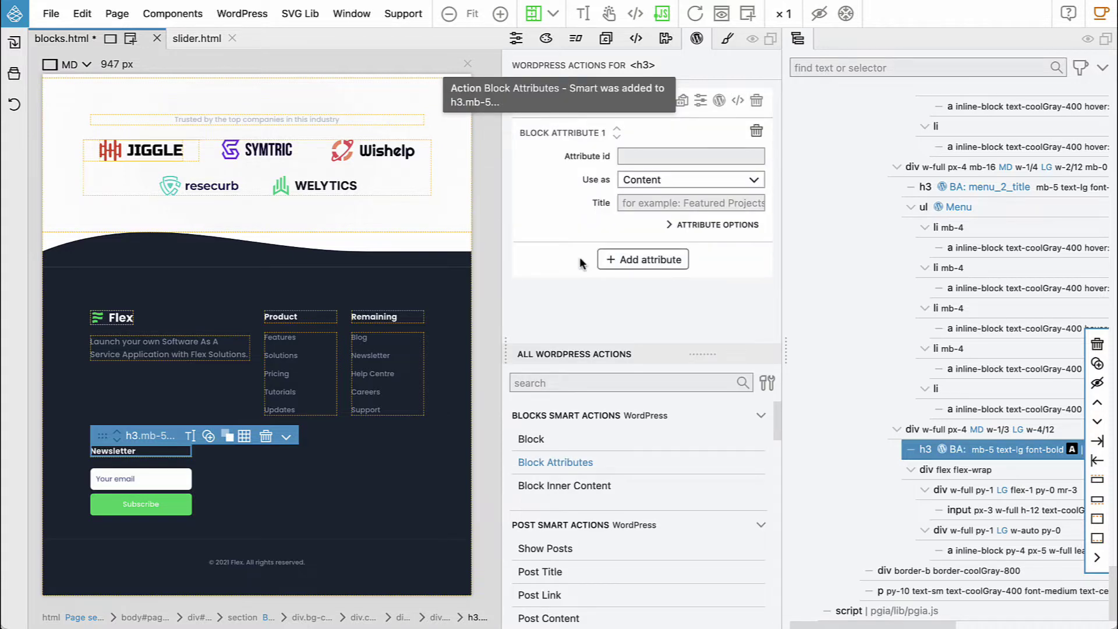
type("form")
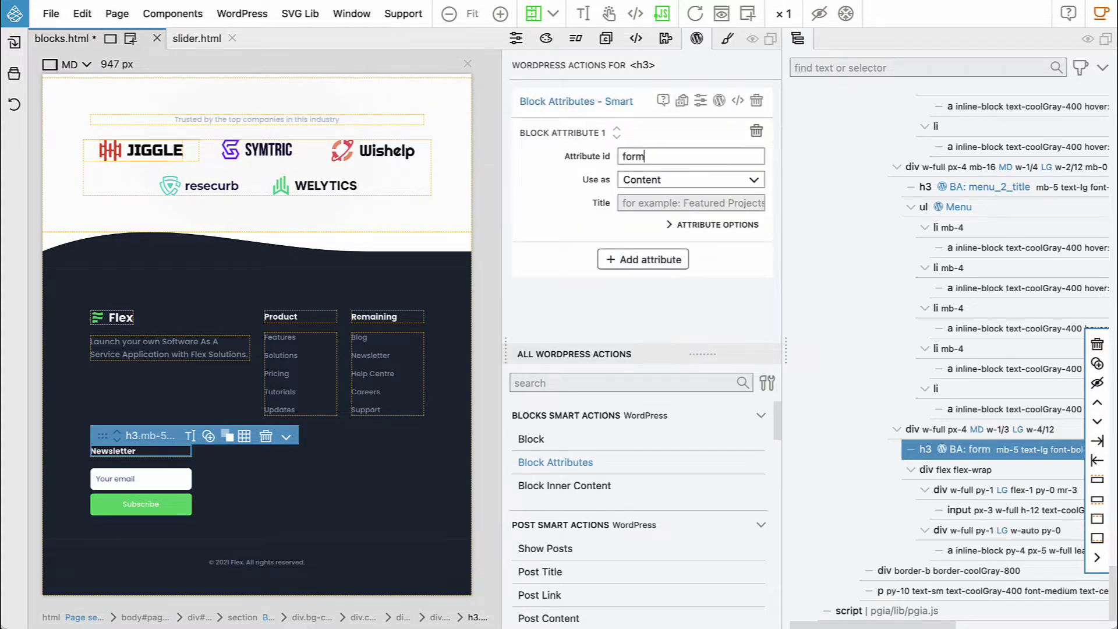
type("_title")
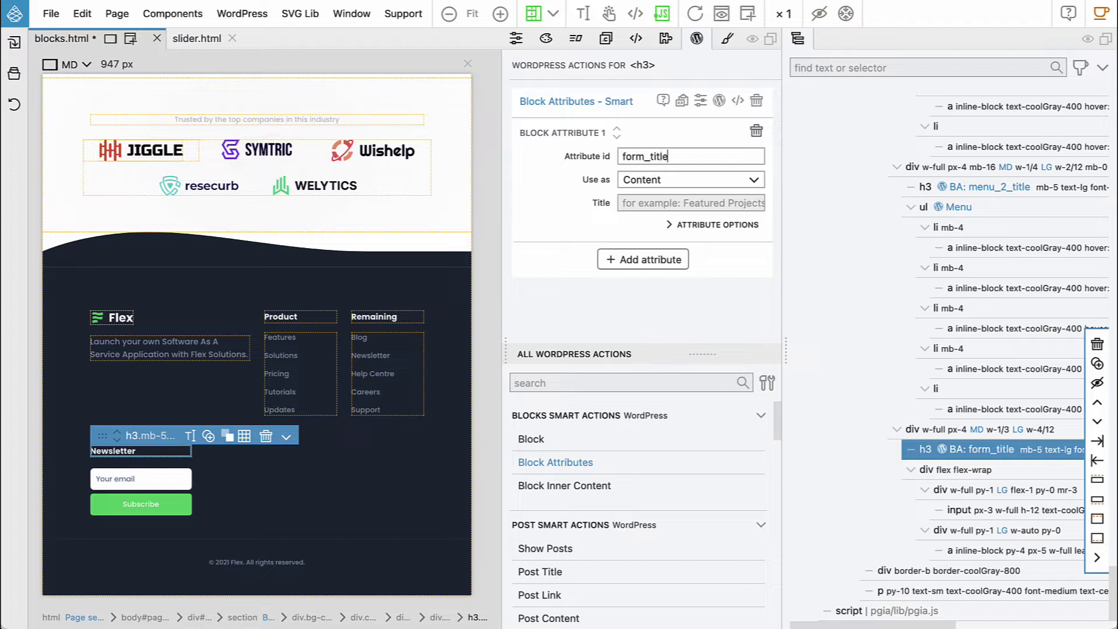
type("Fo")
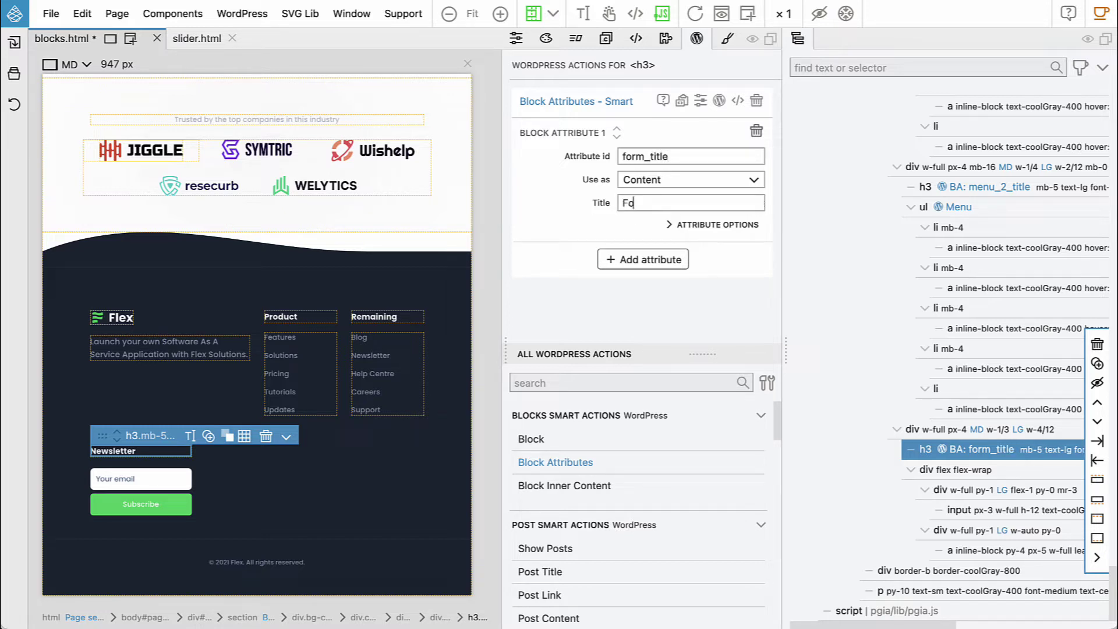
type("rm title")
left_click(198, 500)
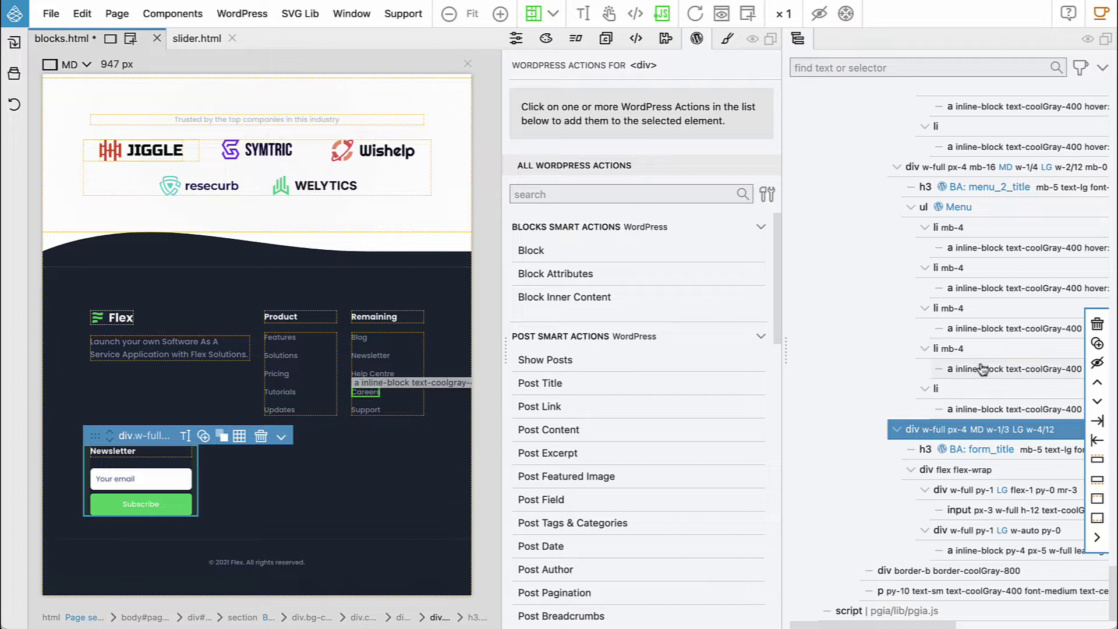
Make the email signup wrapper a WordPress form emailing submissions titled 'New newsletter subscriber'
left_click(970, 473)
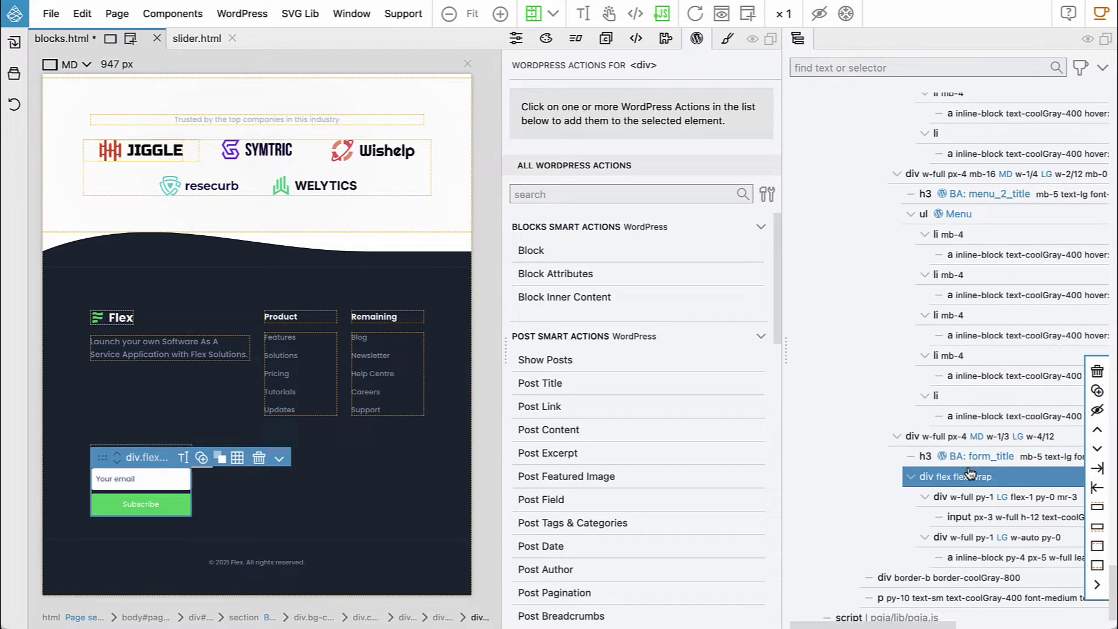
scroll(627, 460, "down", 4)
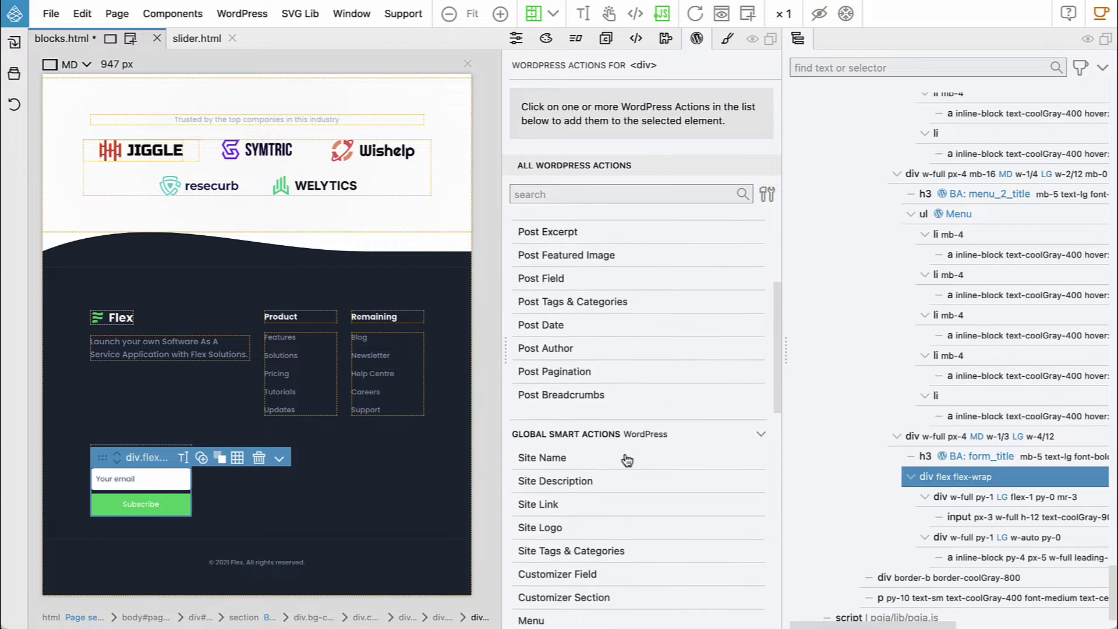
scroll(627, 460, "down", 5)
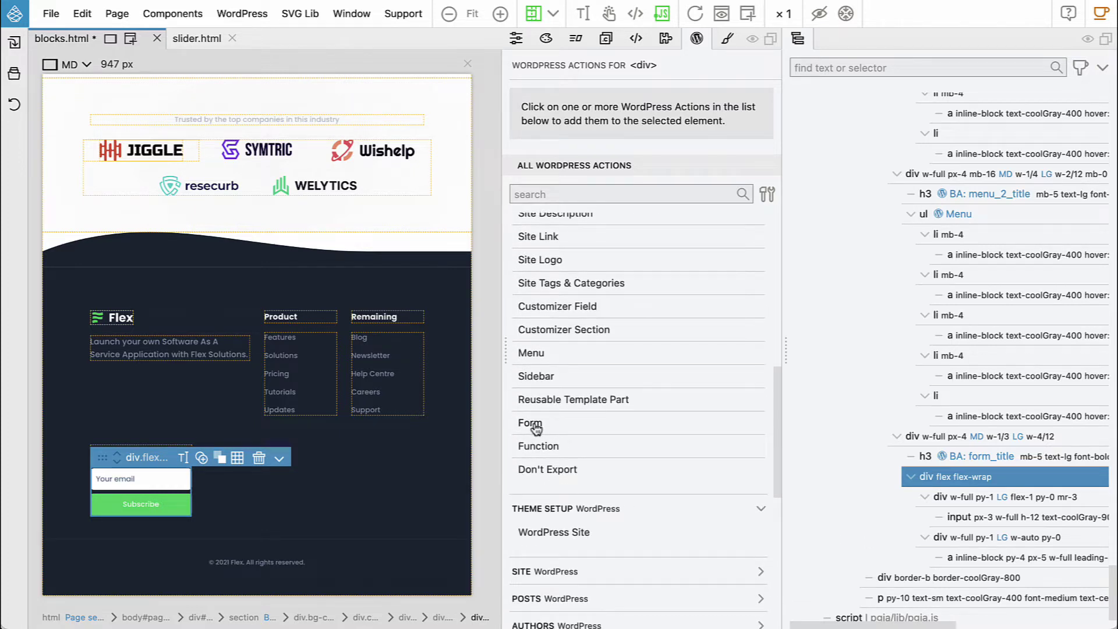
left_click(536, 426)
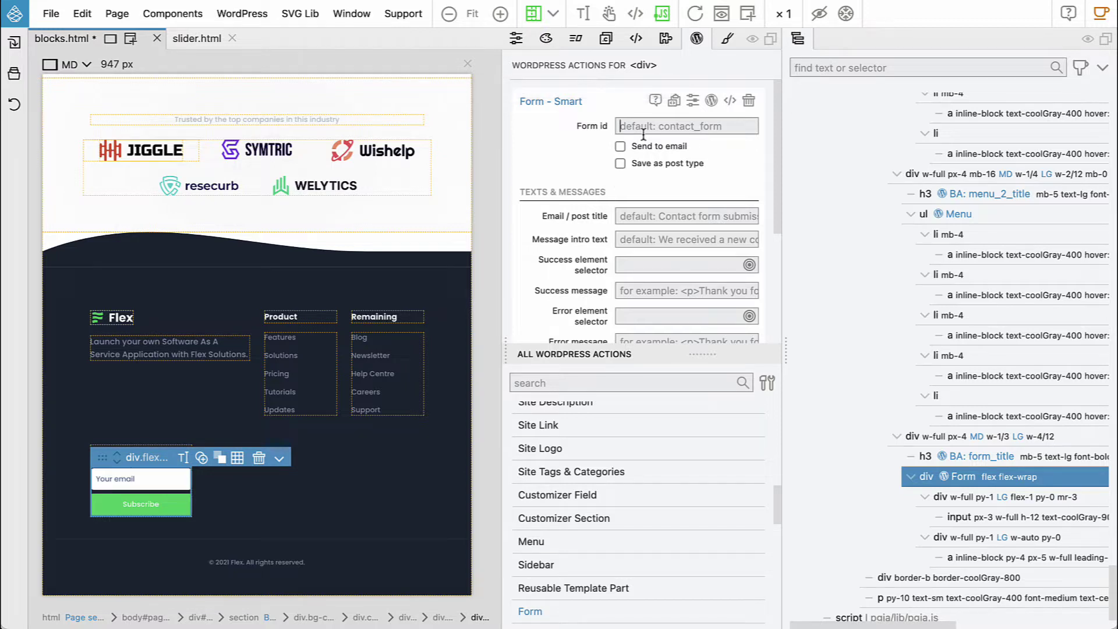
left_click(620, 146)
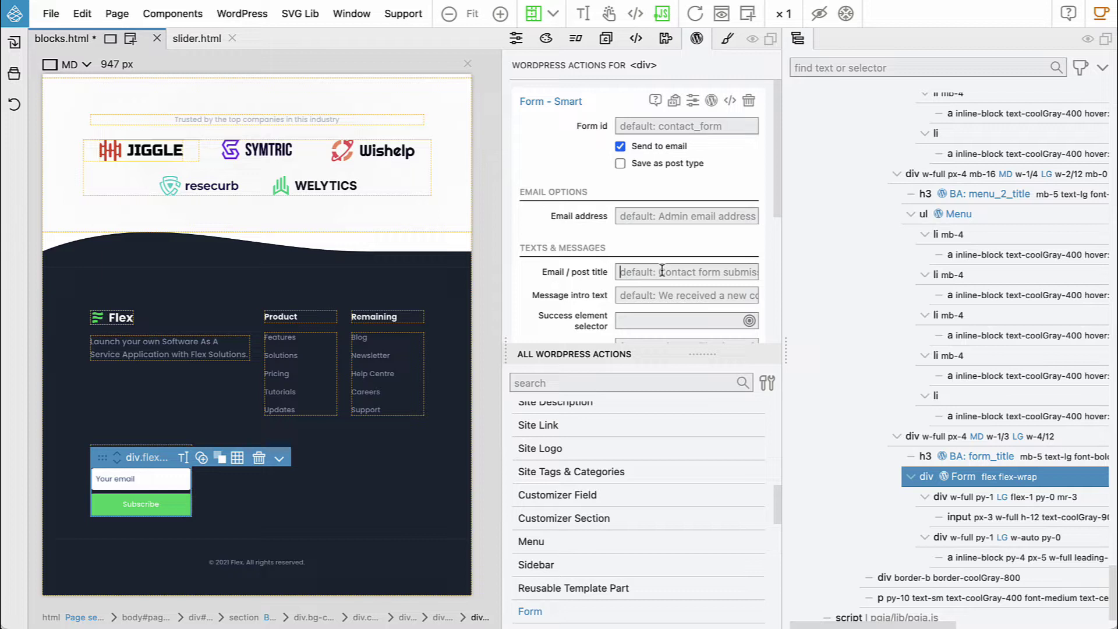
type("New ")
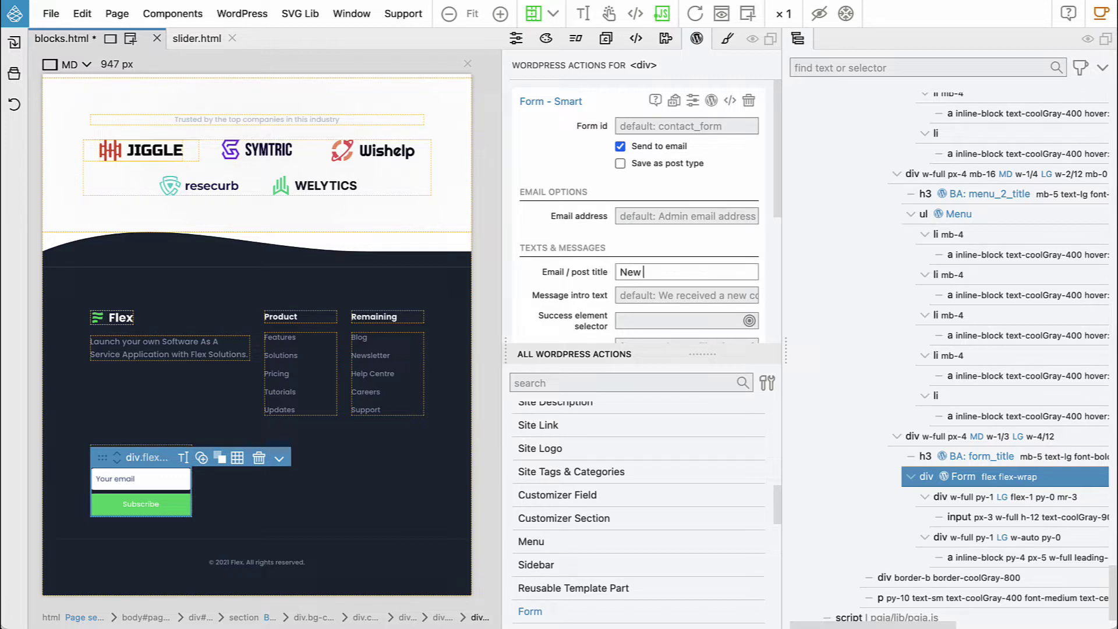
type("newsletter subscriber")
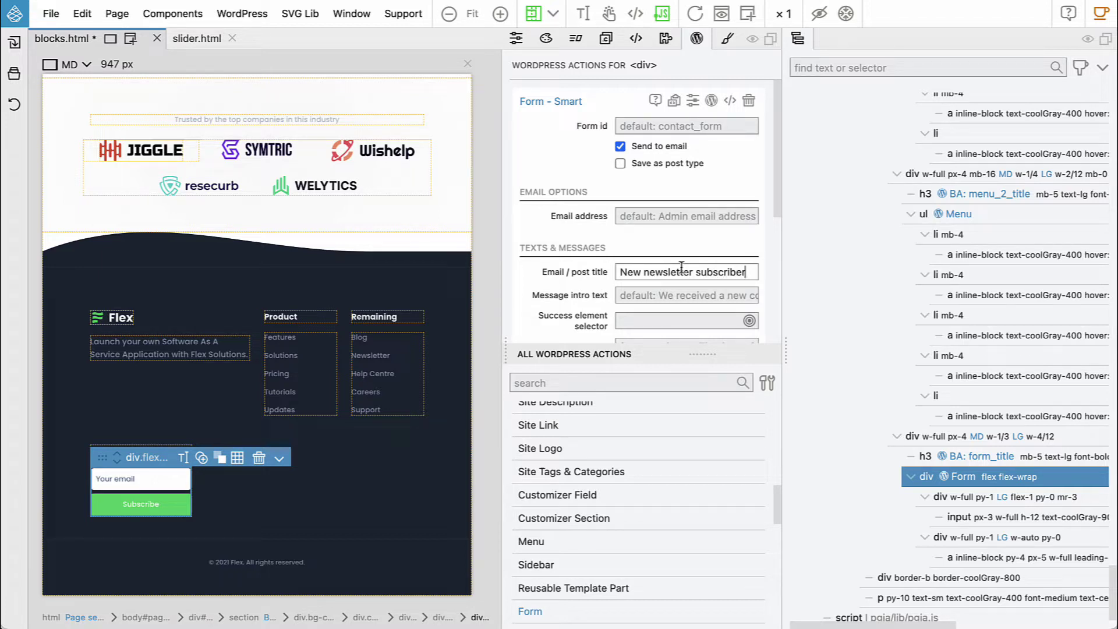
scroll(660, 291, "down", 3)
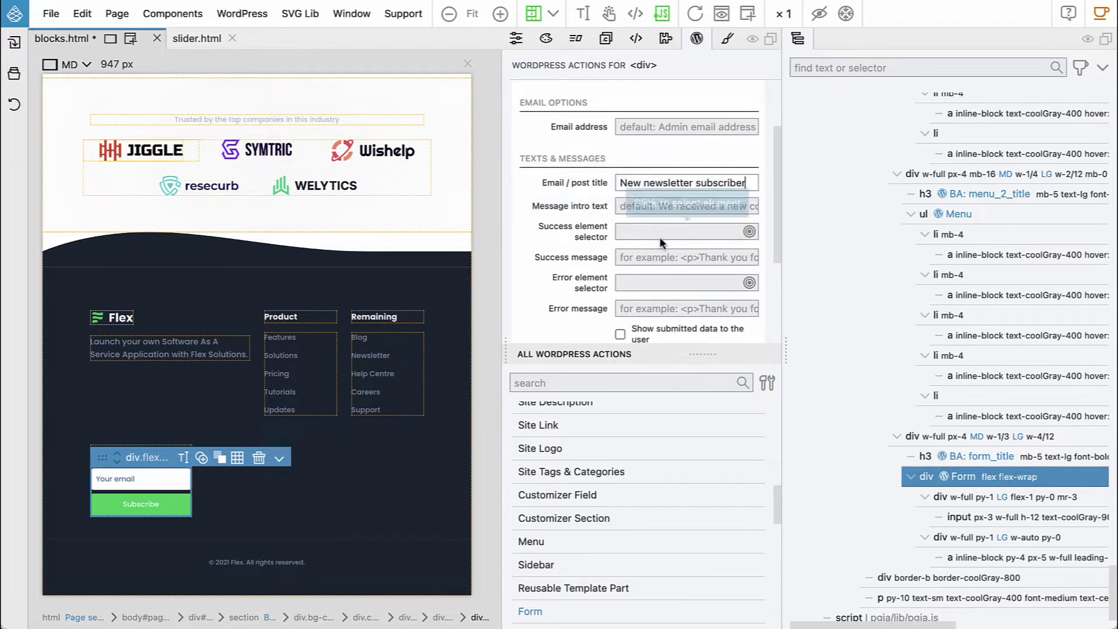
scroll(658, 240, "down", 2)
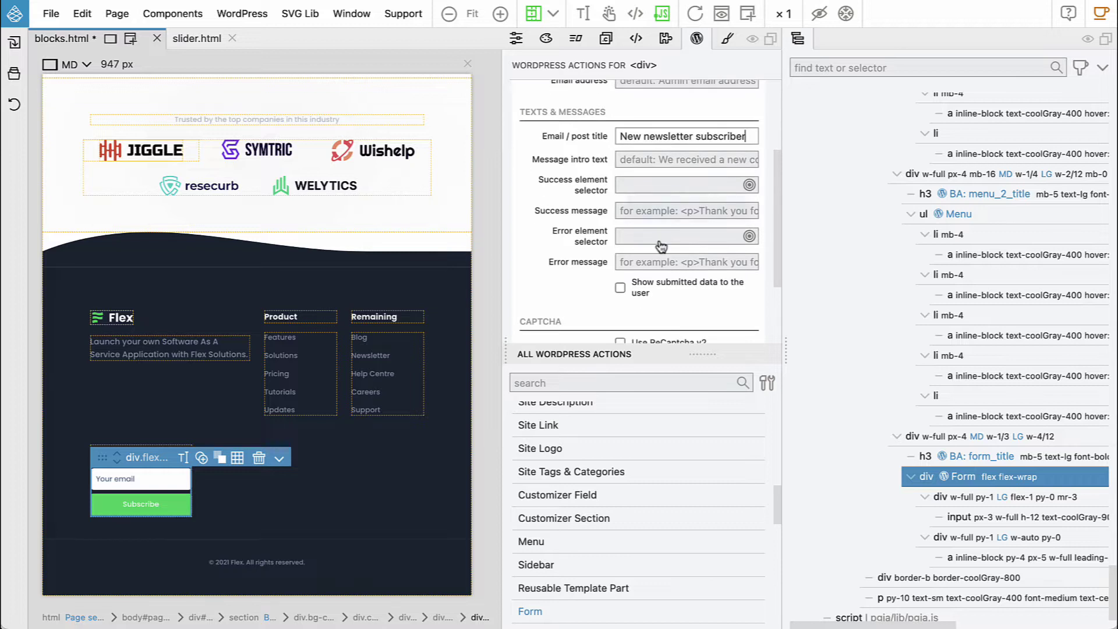
scroll(660, 244, "down", 2)
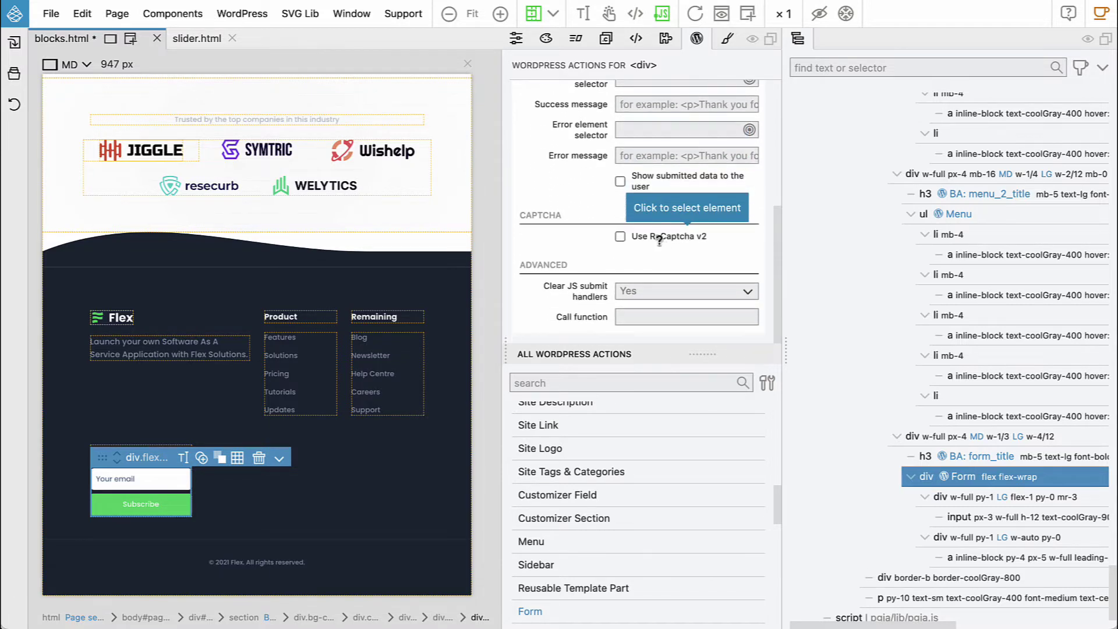
mouse_move(654, 237)
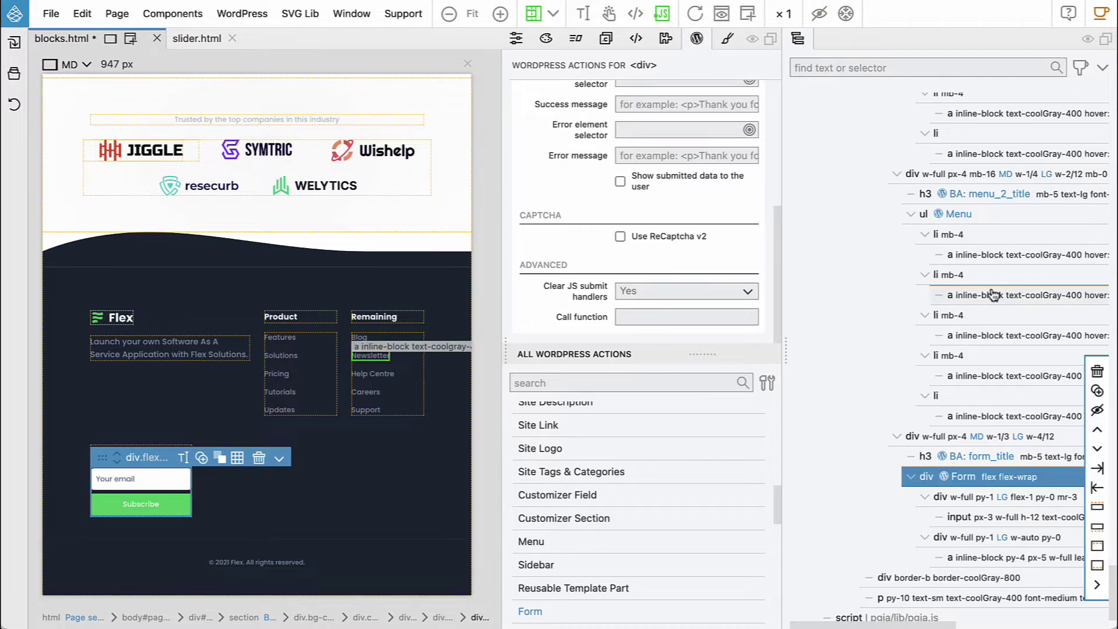
Check the footer section's block settings, then select the copyright line
scroll(994, 295, "up", 3)
scroll(993, 295, "down", 2)
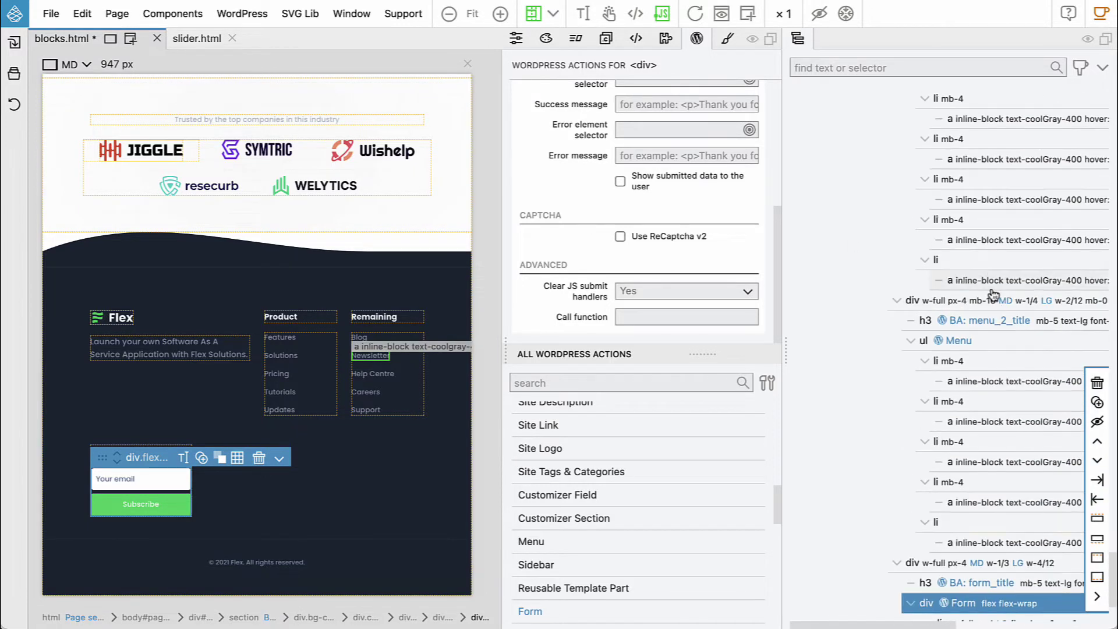
left_click(471, 258)
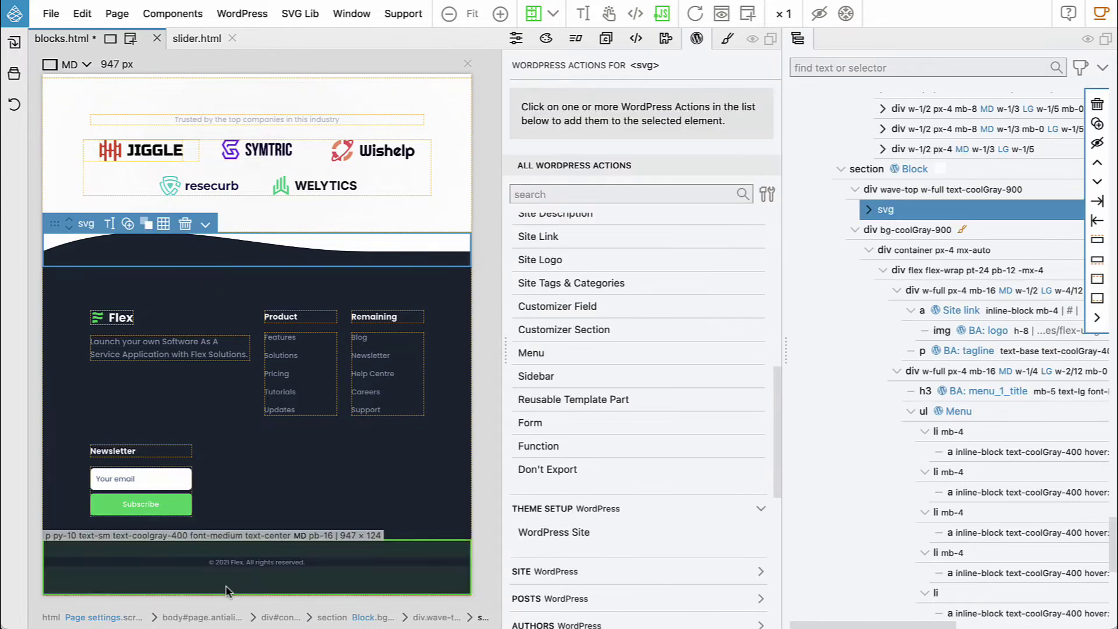
left_click(335, 619)
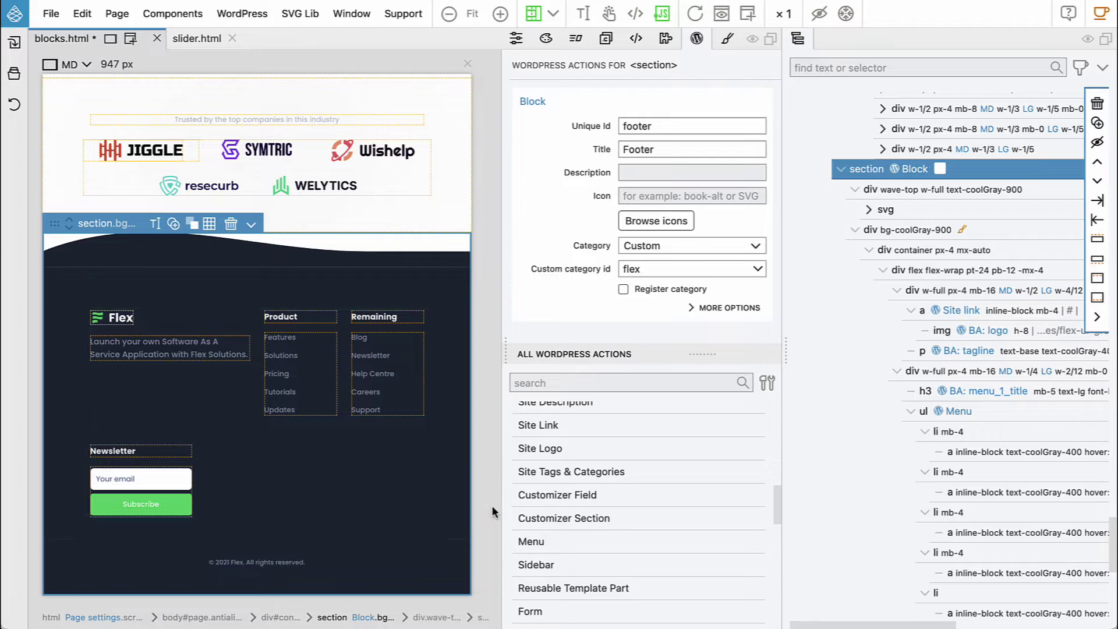
left_click(285, 566)
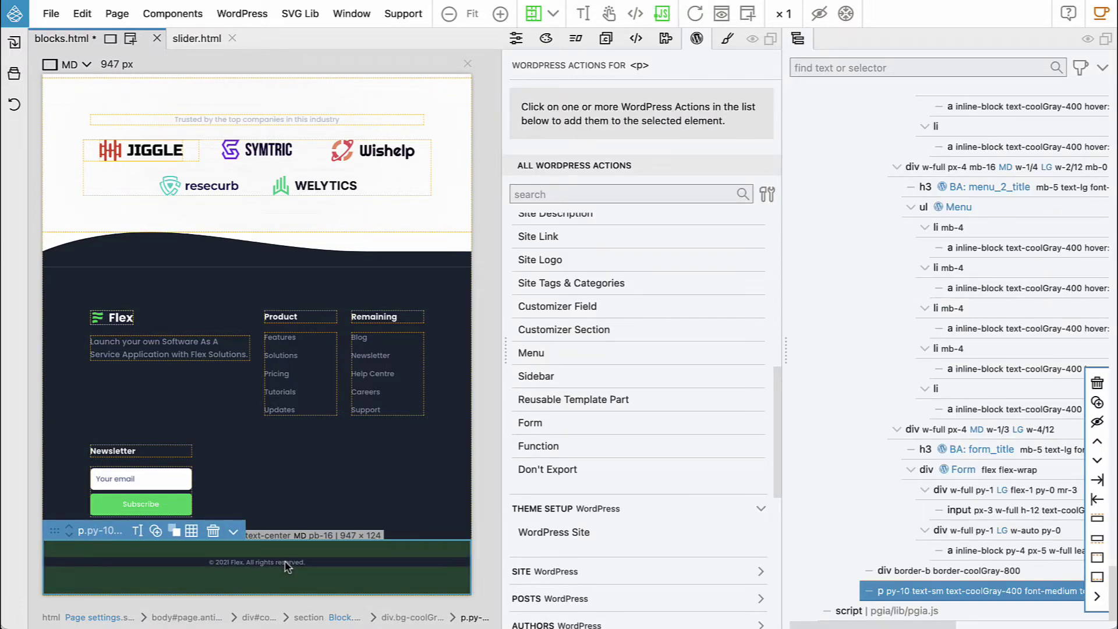
View the page at 100% zoom and edit the copyright text to select the year 2021
left_click(472, 14)
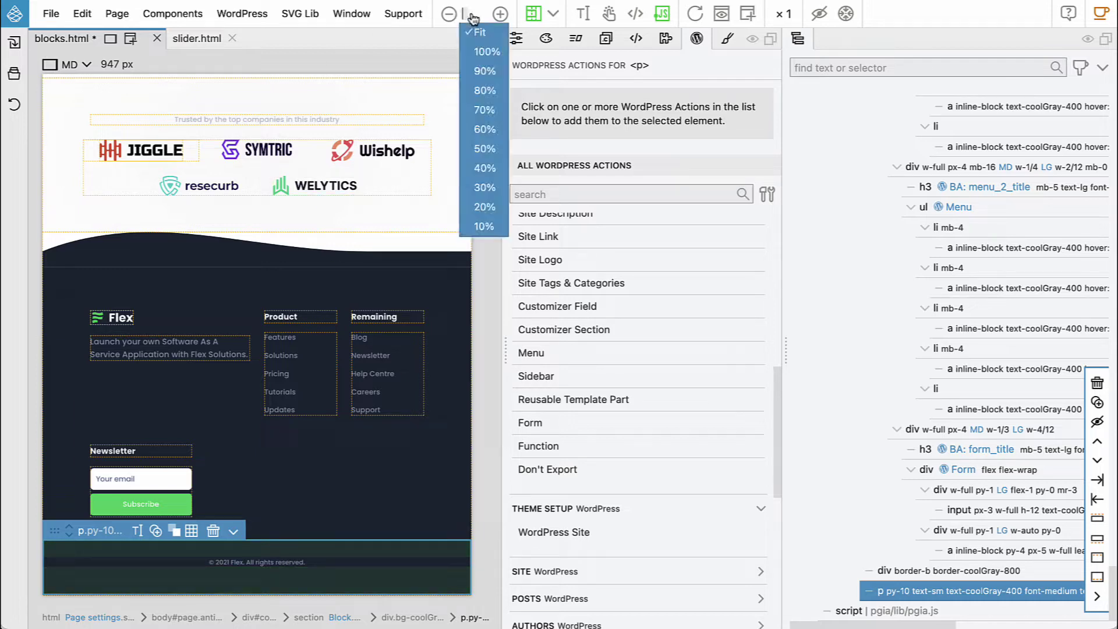
left_click(487, 52)
scroll(259, 362, "down", 6)
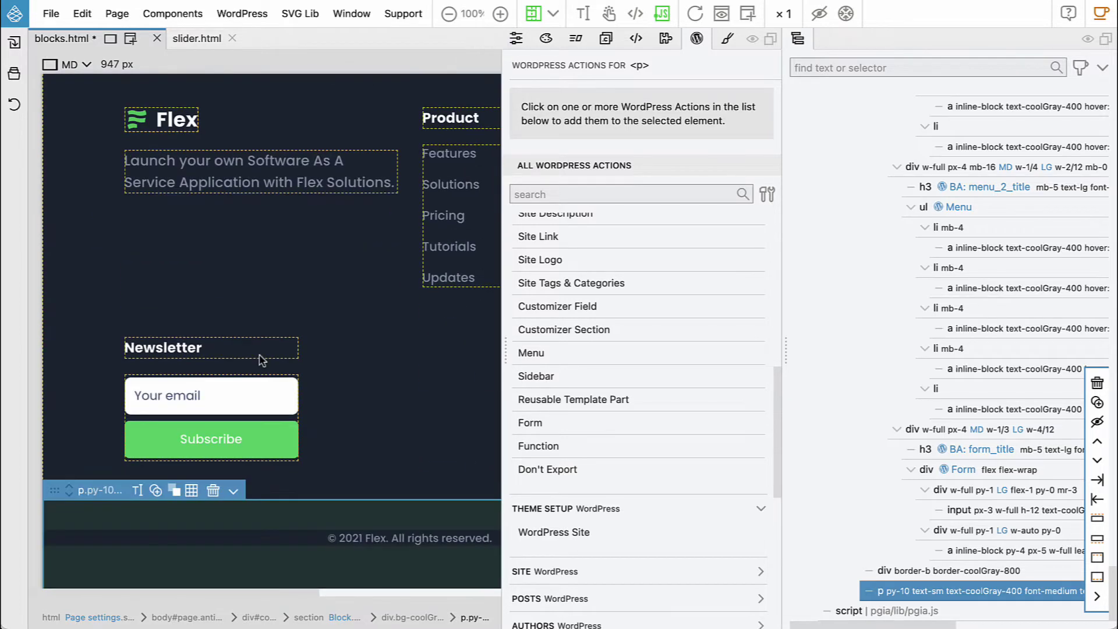
scroll(235, 516, "right", 5)
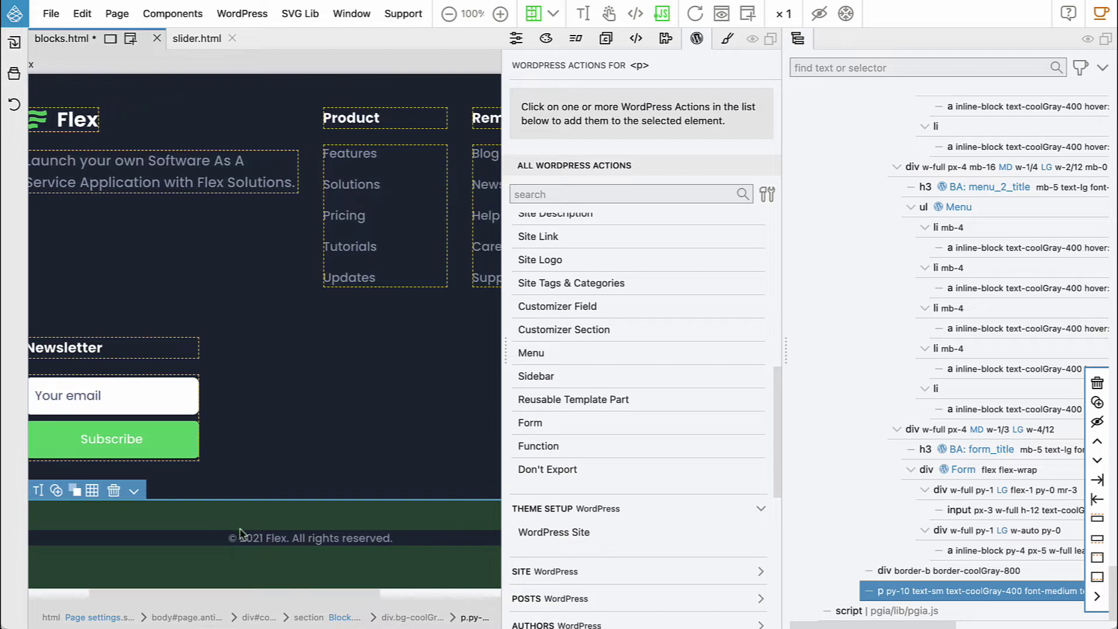
scroll(250, 541, "up", 1)
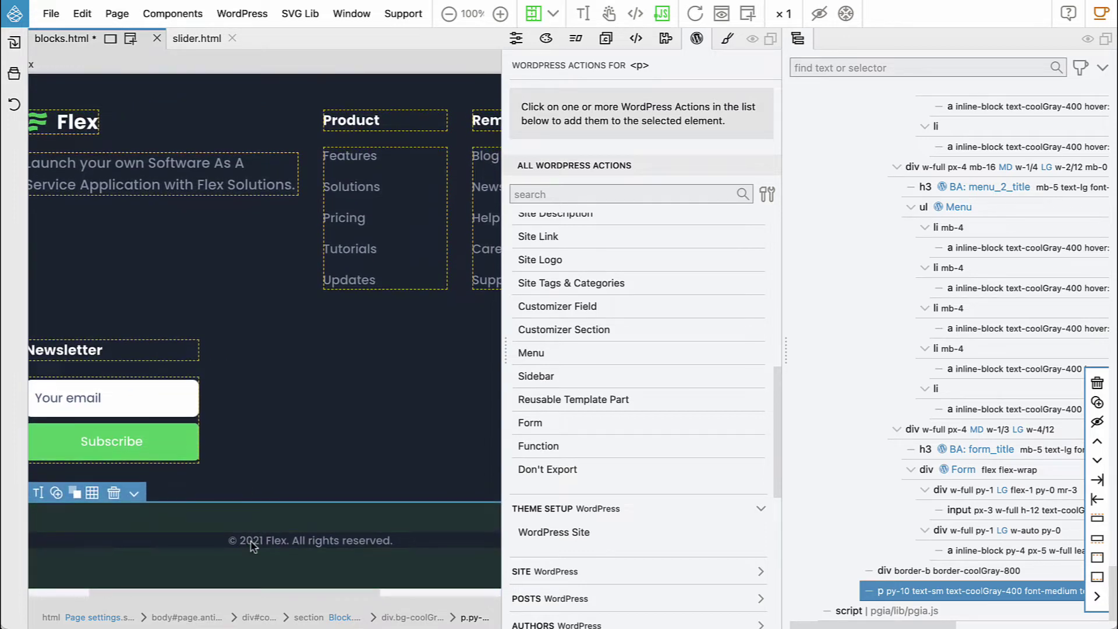
double_click(262, 541)
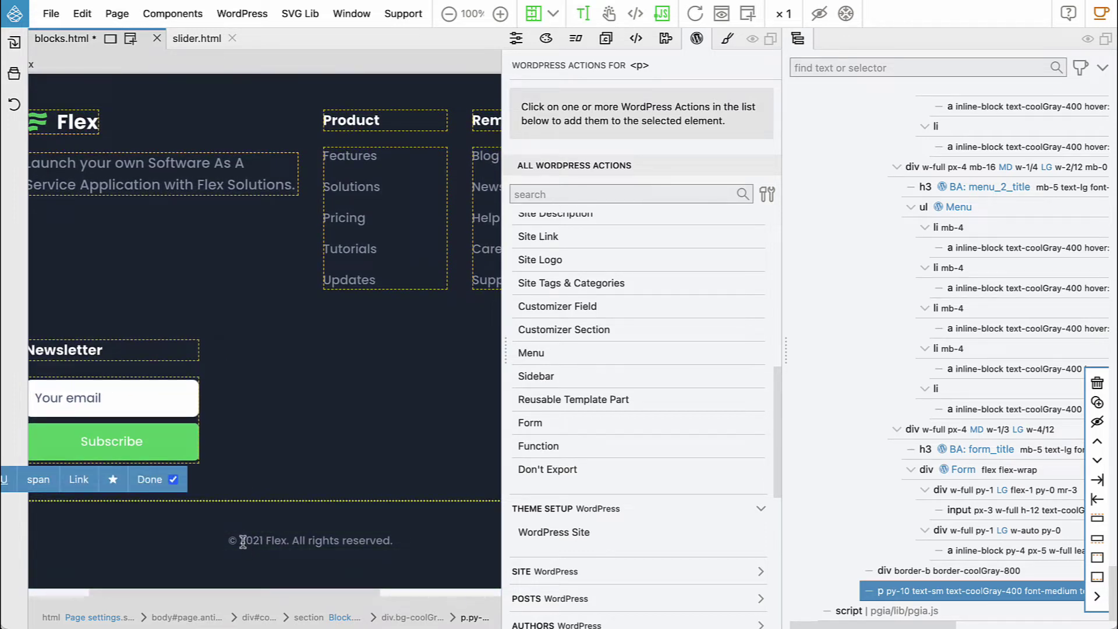
left_click_drag(240, 542, 253, 541)
left_click(253, 541)
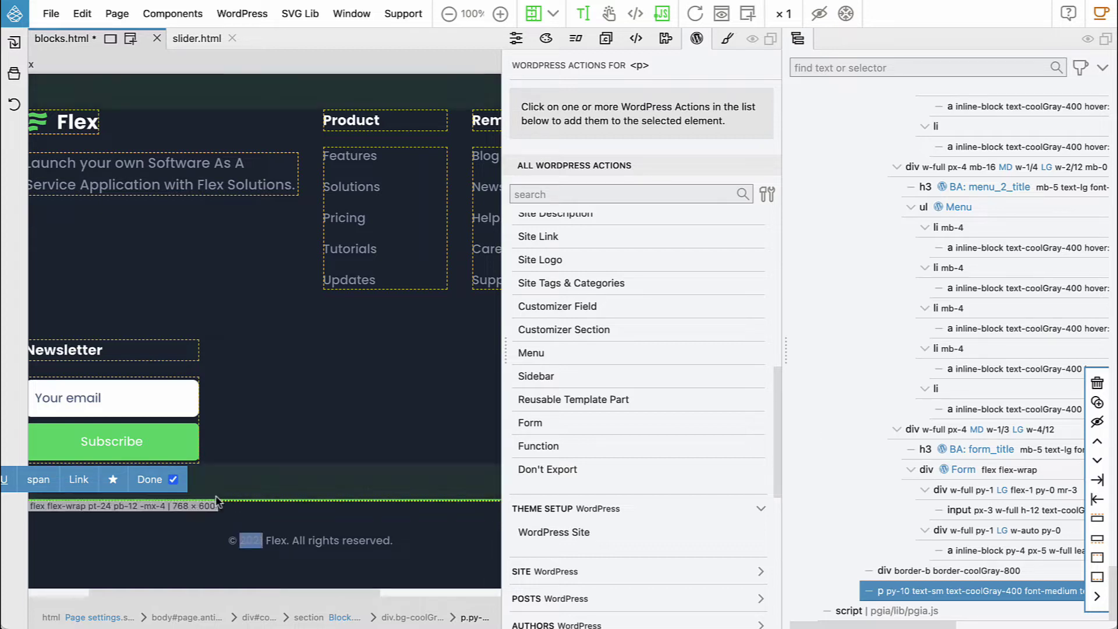
Wrap 2021 in its own span and attach a Function action set to Content
left_click(34, 481)
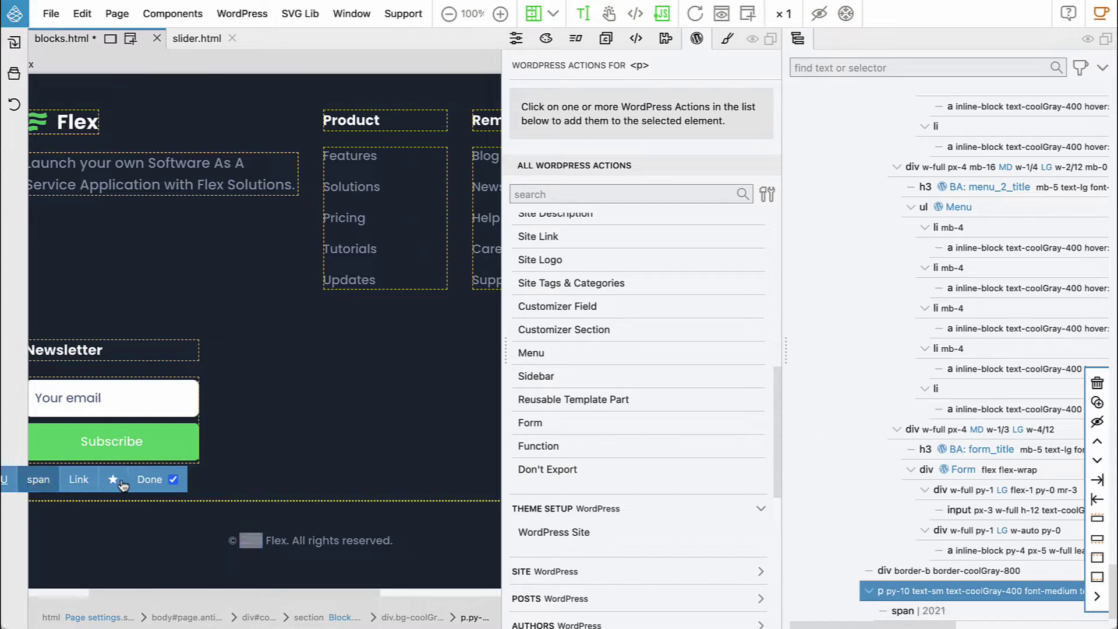
left_click(150, 482)
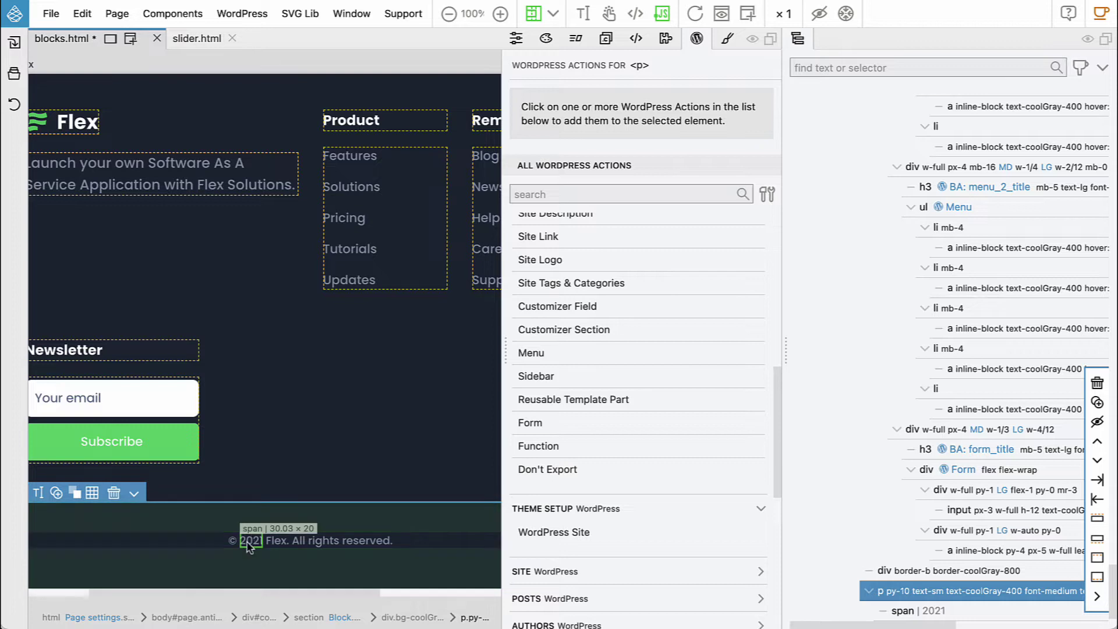
left_click(251, 541)
left_click(537, 446)
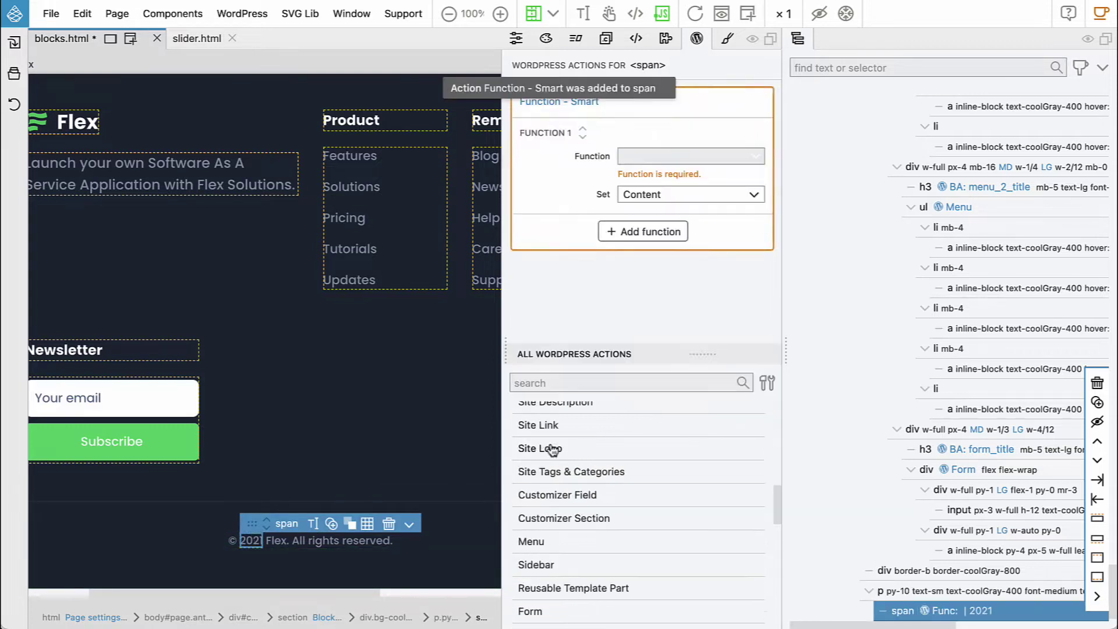
Set the year span's Function to 'Display current year'
left_click(677, 158)
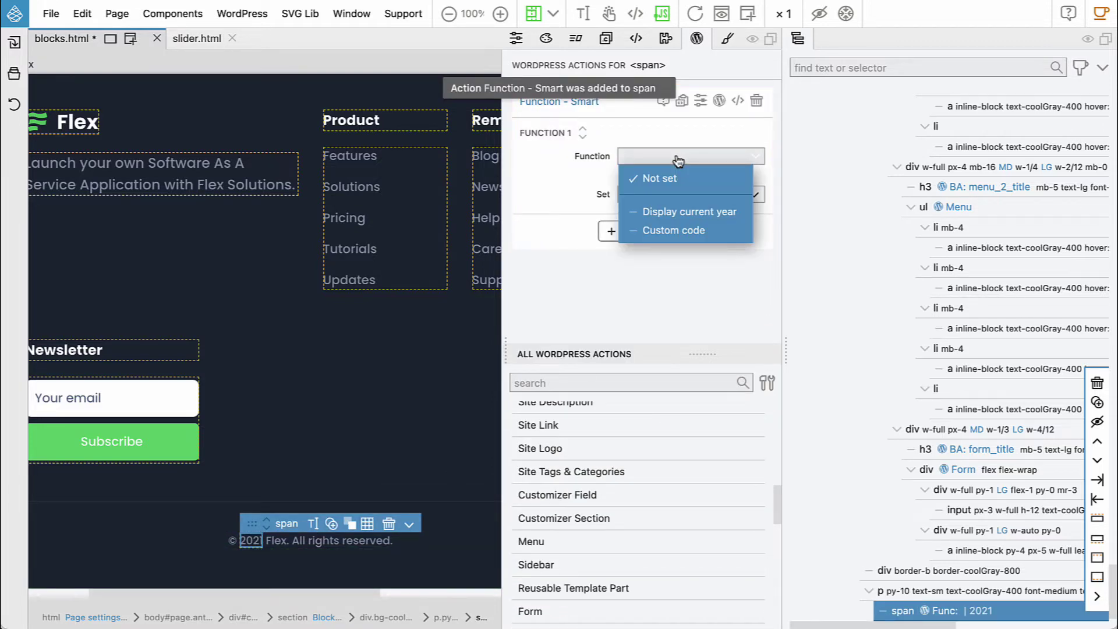
left_click(677, 211)
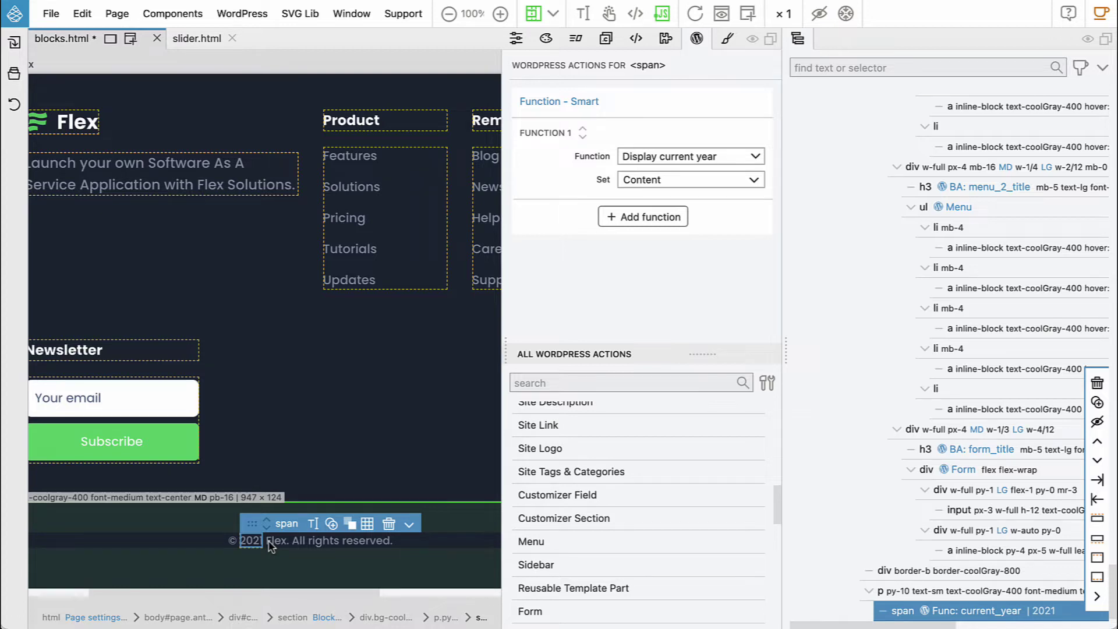
scroll(272, 545, "left", 1)
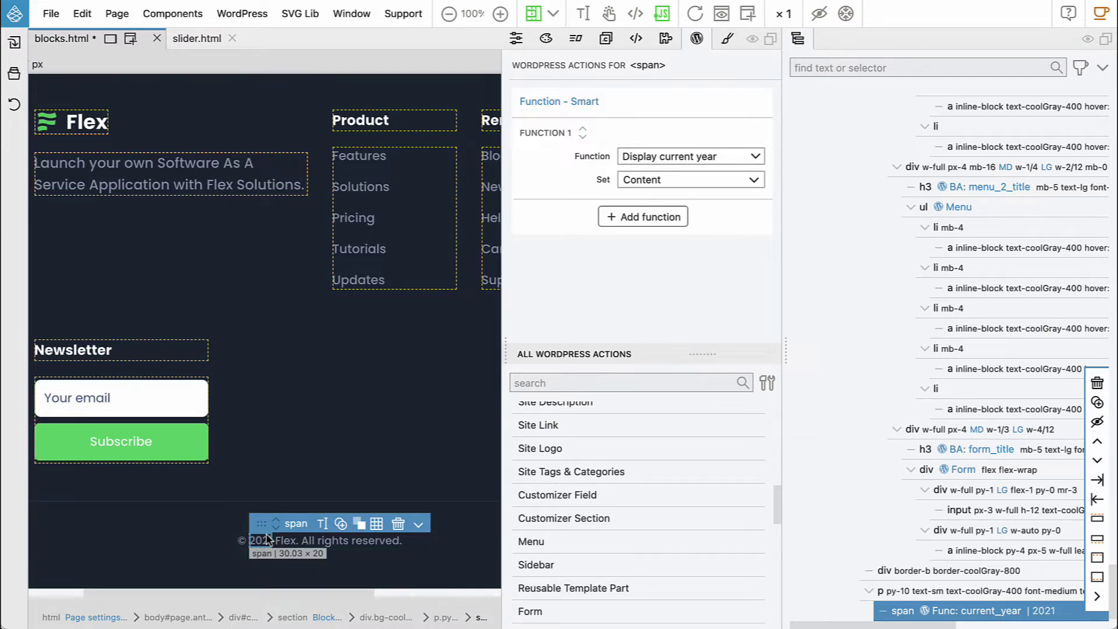
scroll(310, 347, "left", 3)
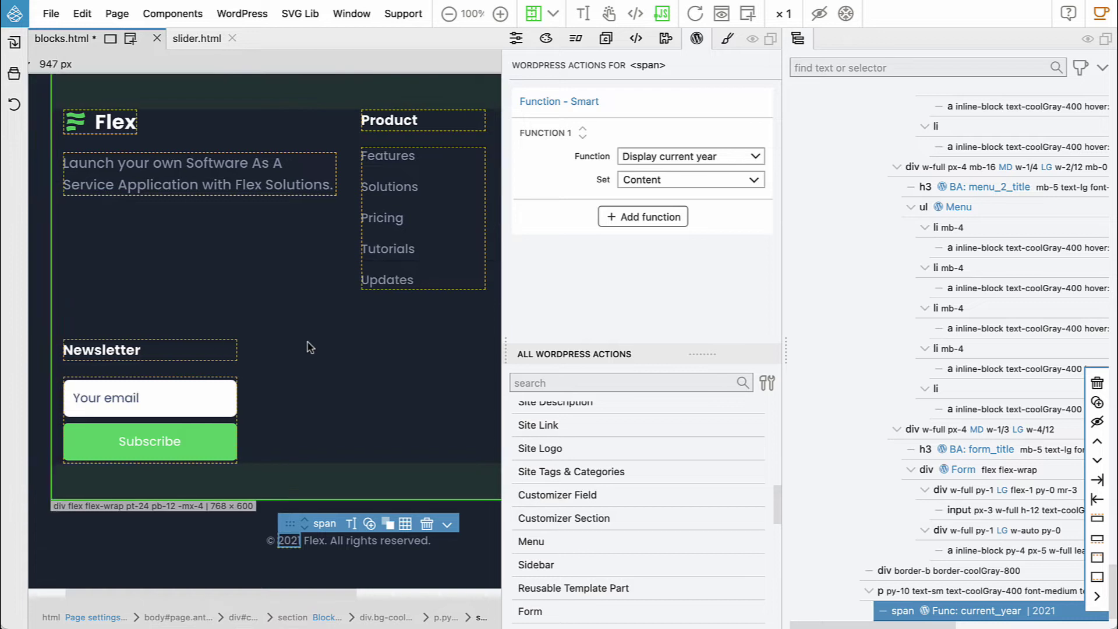
scroll(310, 347, "left", 7)
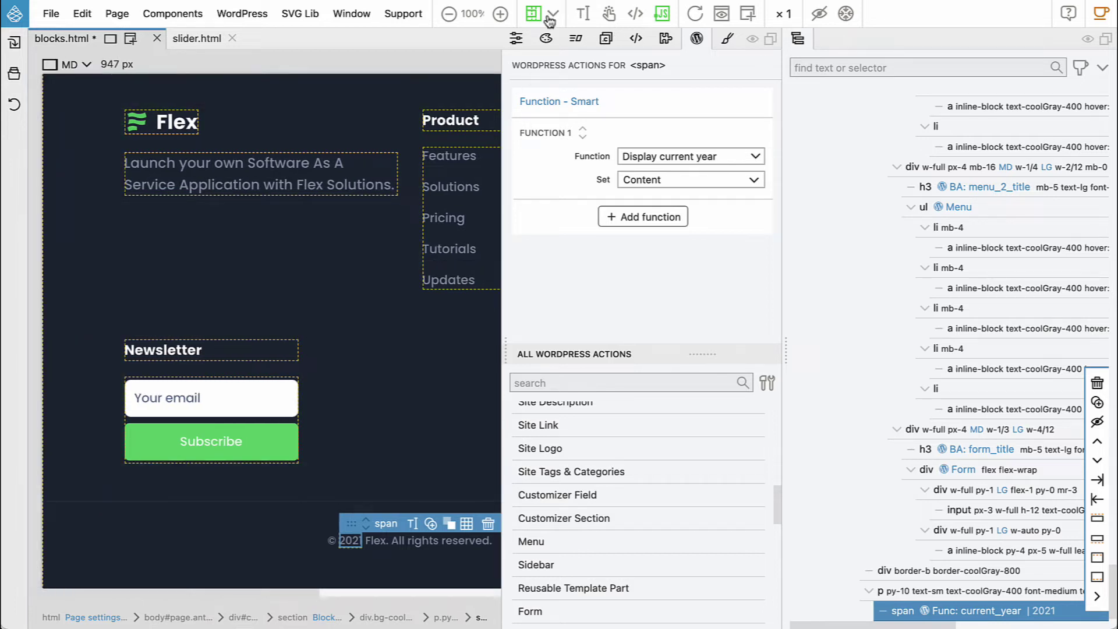
Zoom the canvas back to Fit, then save blocks.html and export the theme
left_click(472, 14)
left_click(477, 26)
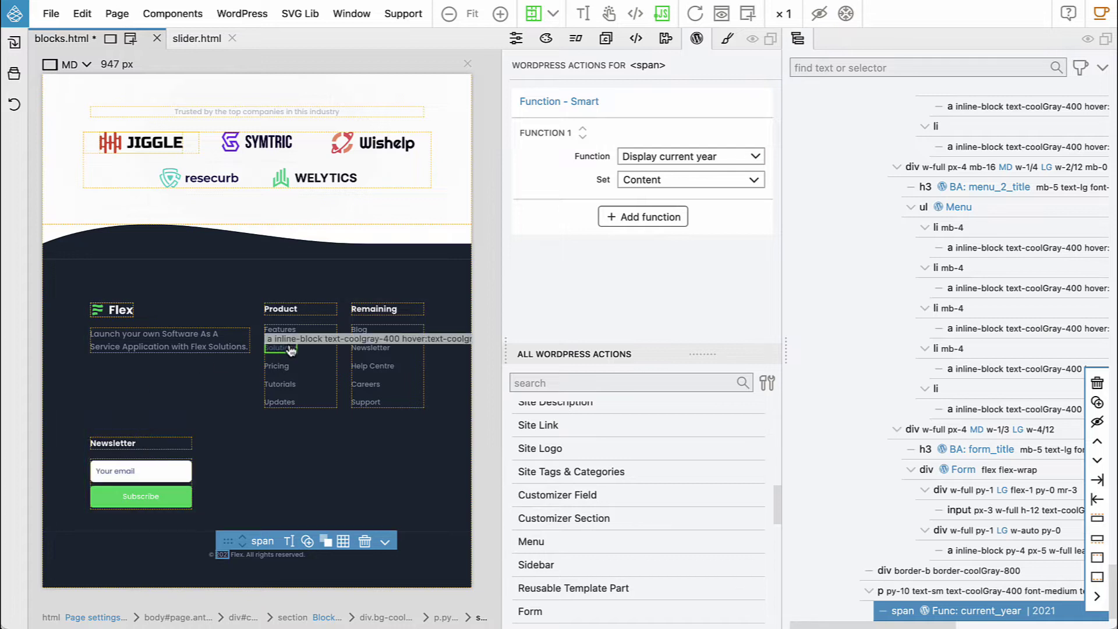
key("ctrl+s")
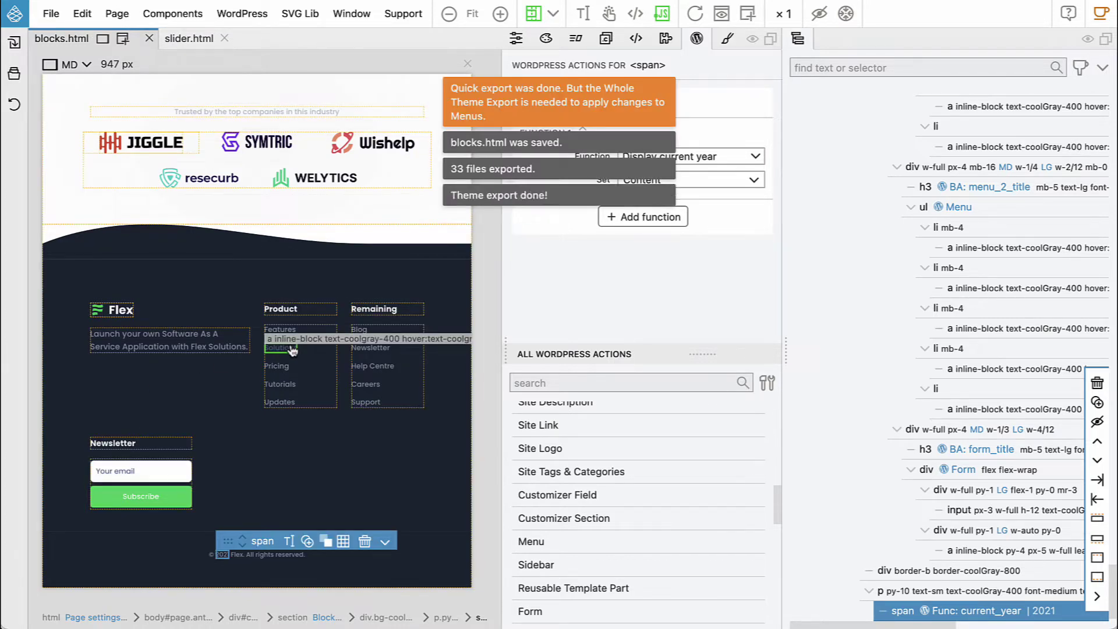
key("super+Tab")
key("super+Tab")
key("super+Tab")
key("super+Tab")
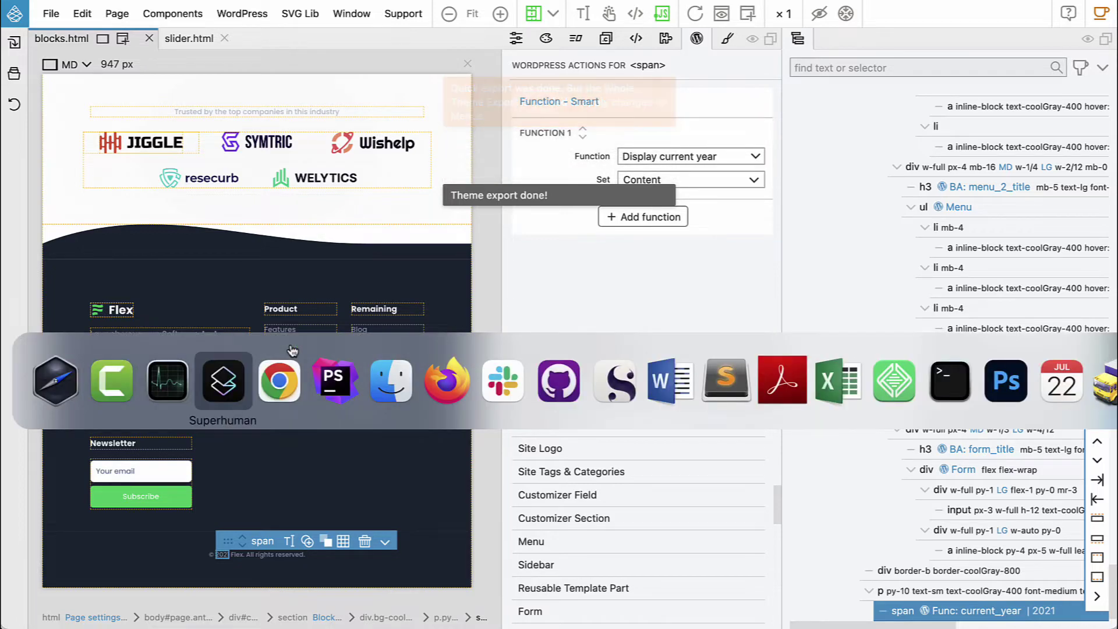
Reload the WordPress page editor to pick up the exported theme changes
left_click(141, 18)
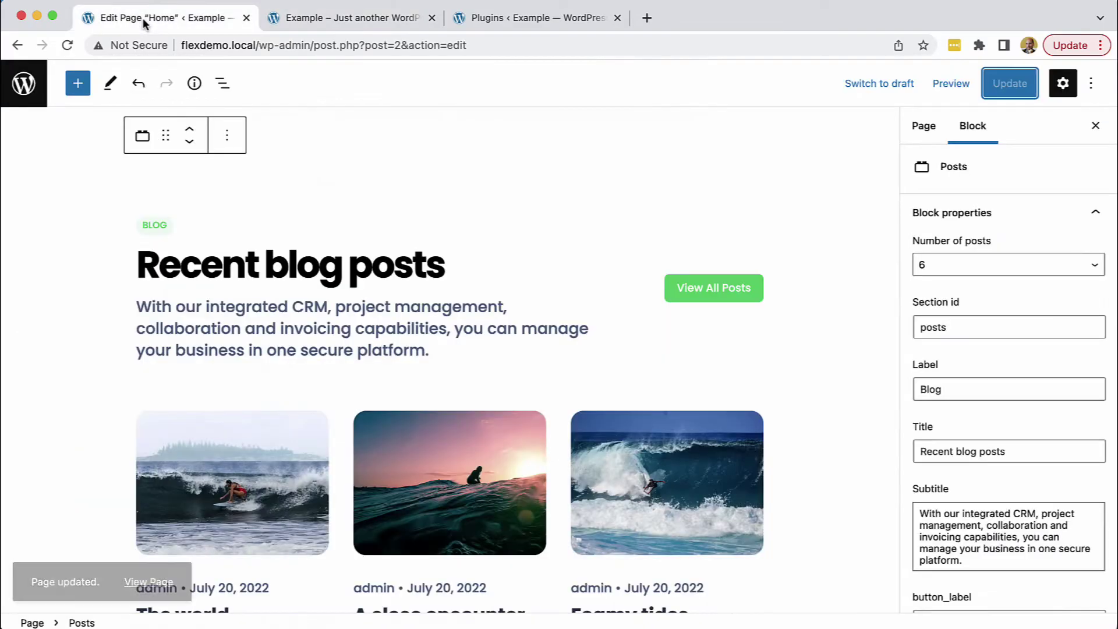
left_click(68, 45)
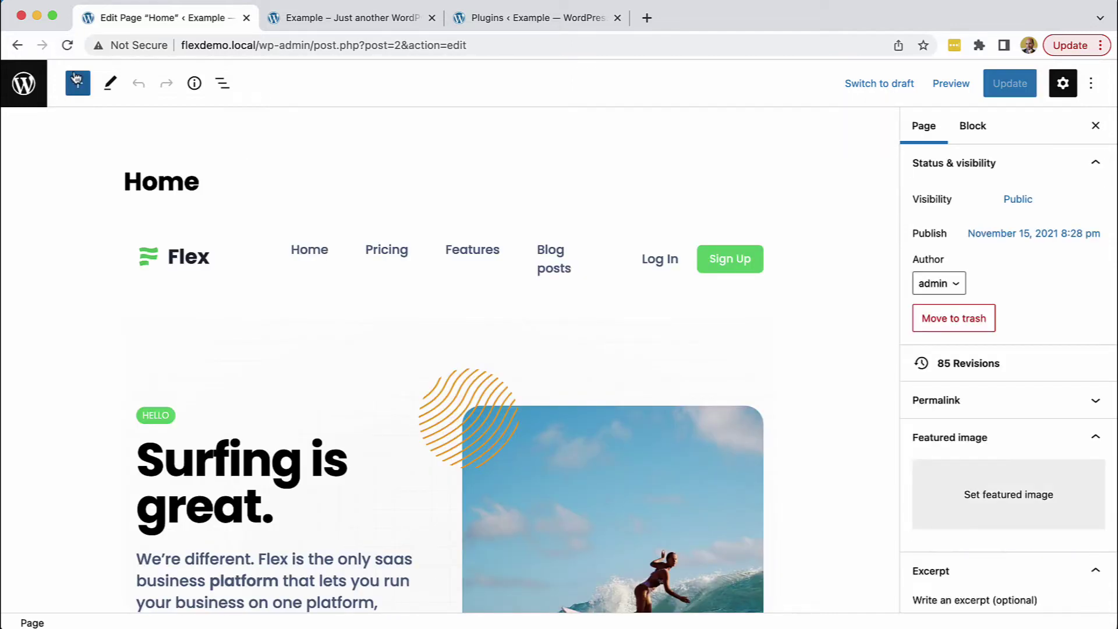
scroll(199, 238, "down", 20)
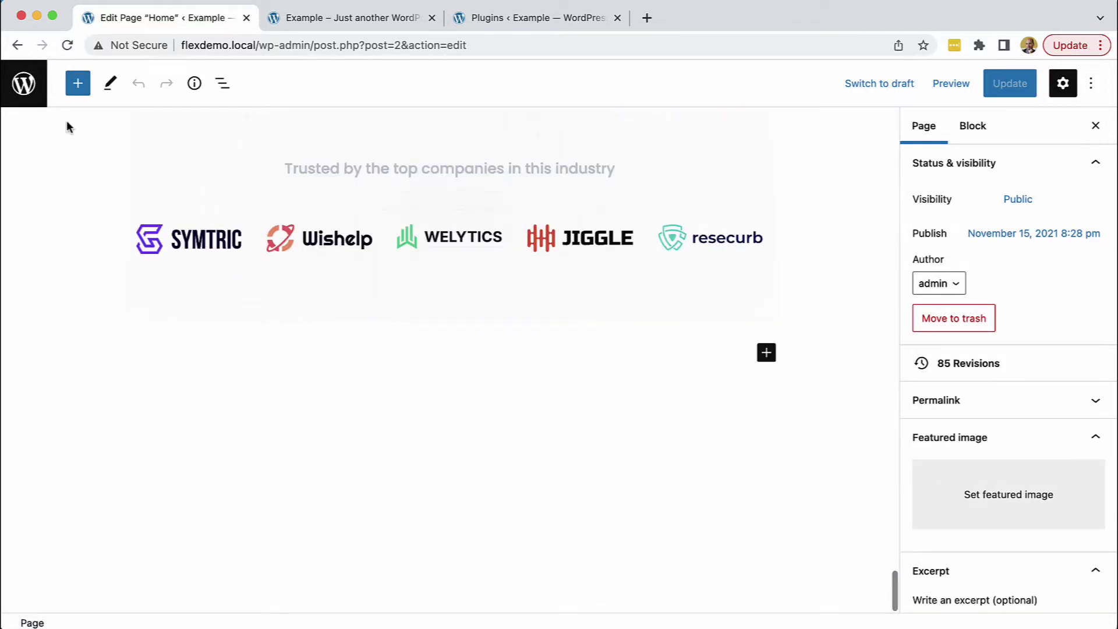
Drag the Flex Website Blocks Footer block in below the company logos row
left_click(77, 83)
scroll(82, 318, "down", 15)
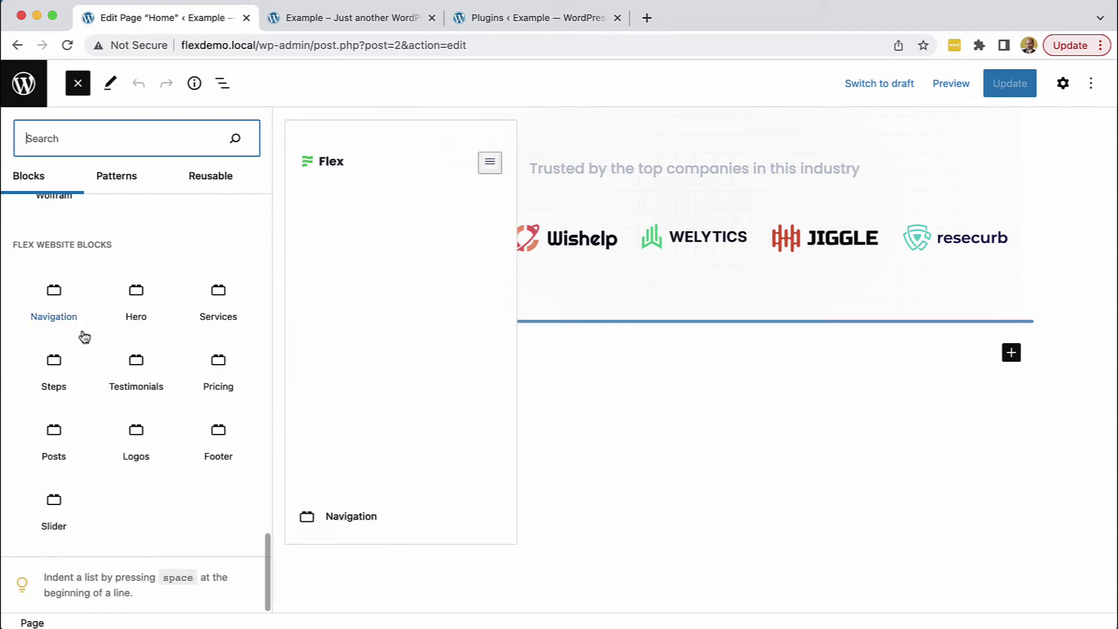
left_click_drag(217, 424, 617, 332)
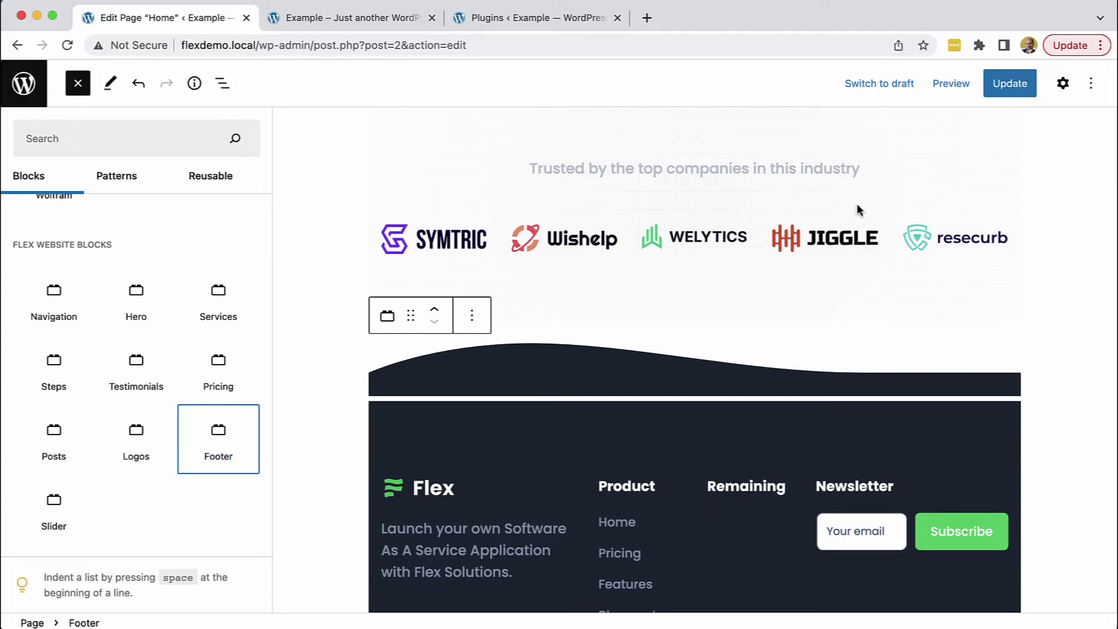
scroll(715, 297, "down", 5)
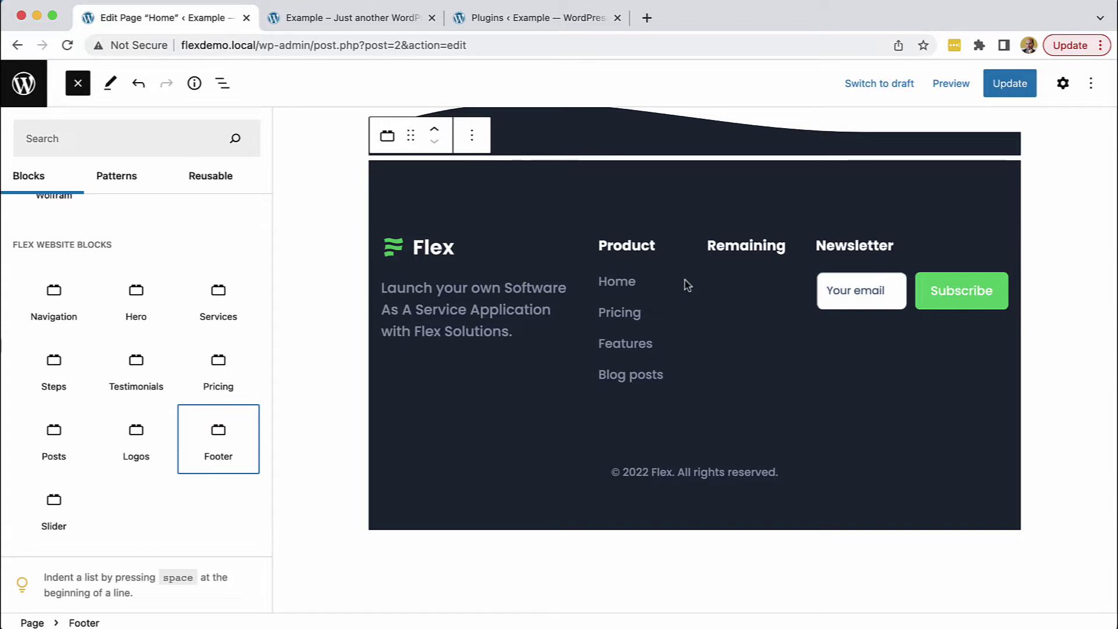
left_click(78, 84)
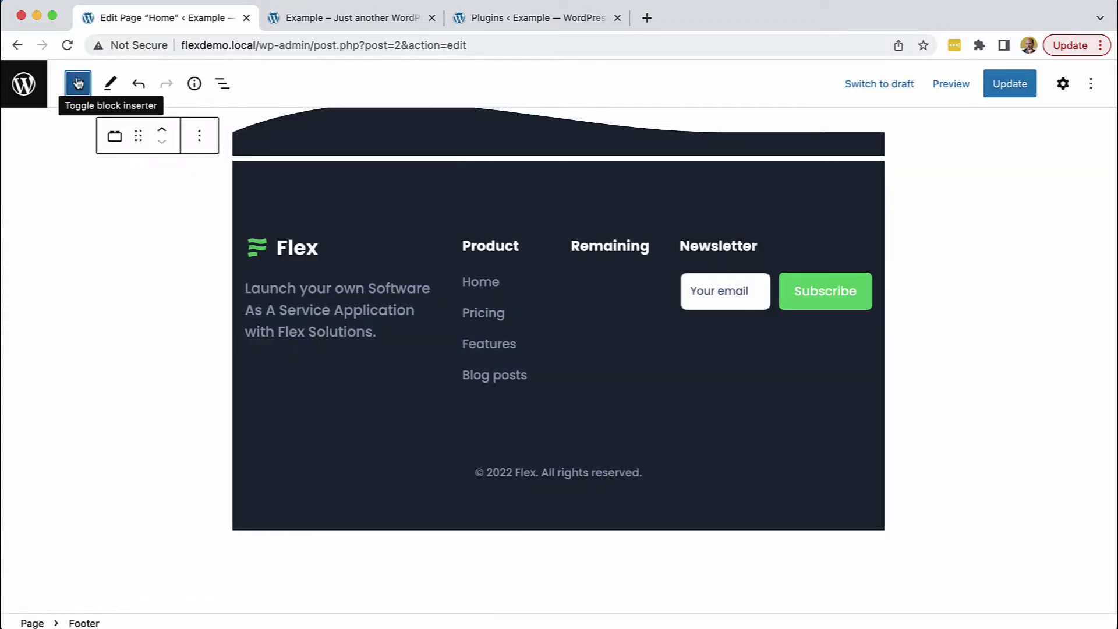
left_click(285, 248)
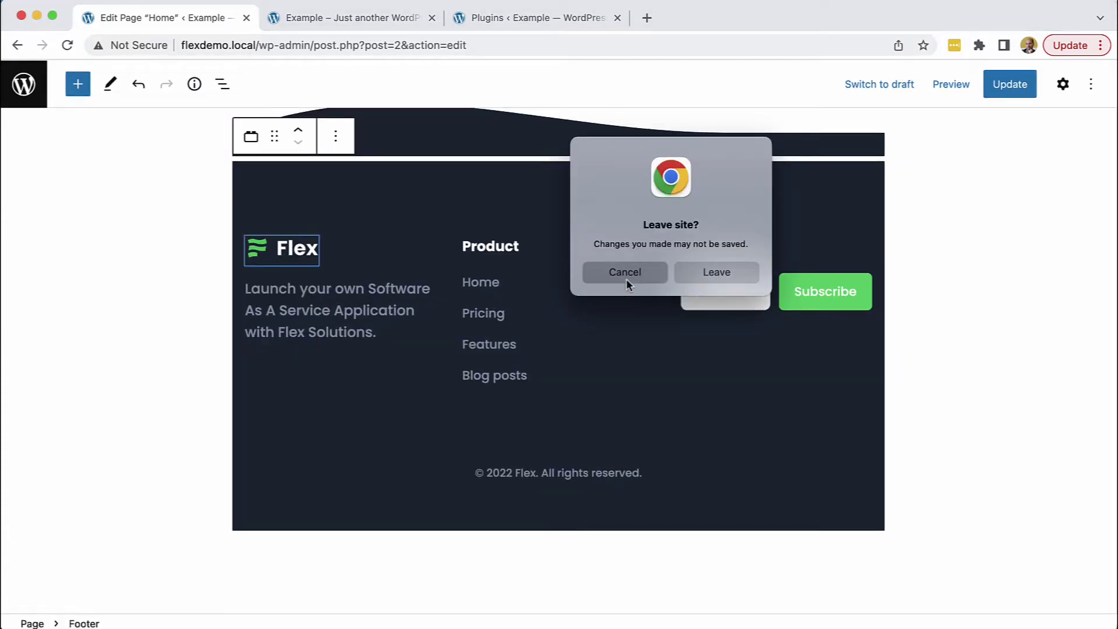
Stay in the editor, select the Footer block and show its Settings
left_click(625, 274)
scroll(600, 197, "up", 3)
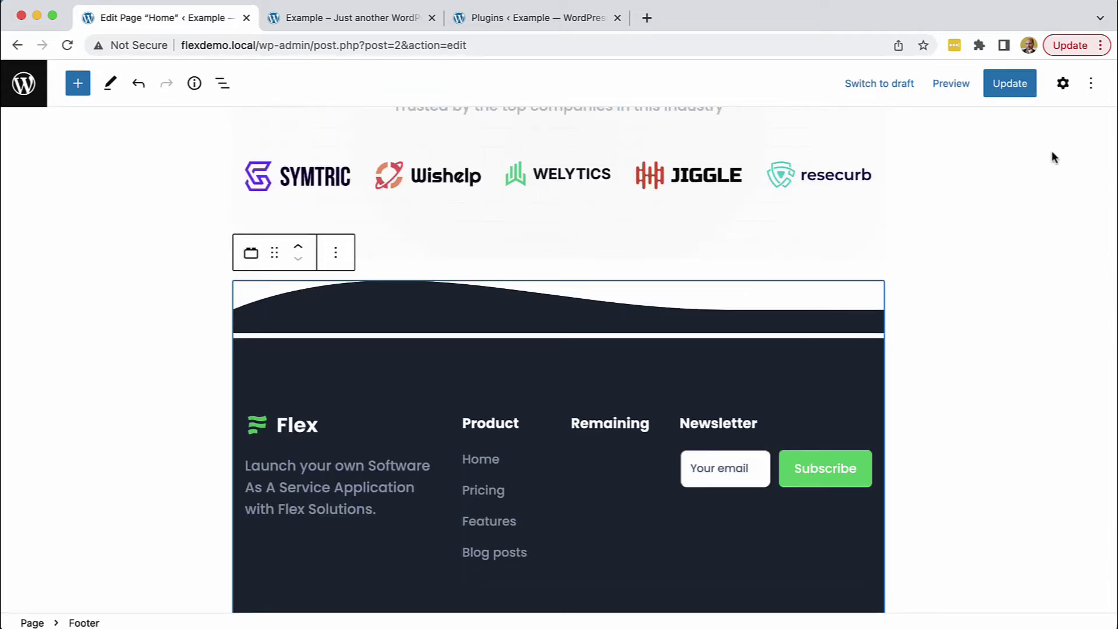
left_click(723, 187)
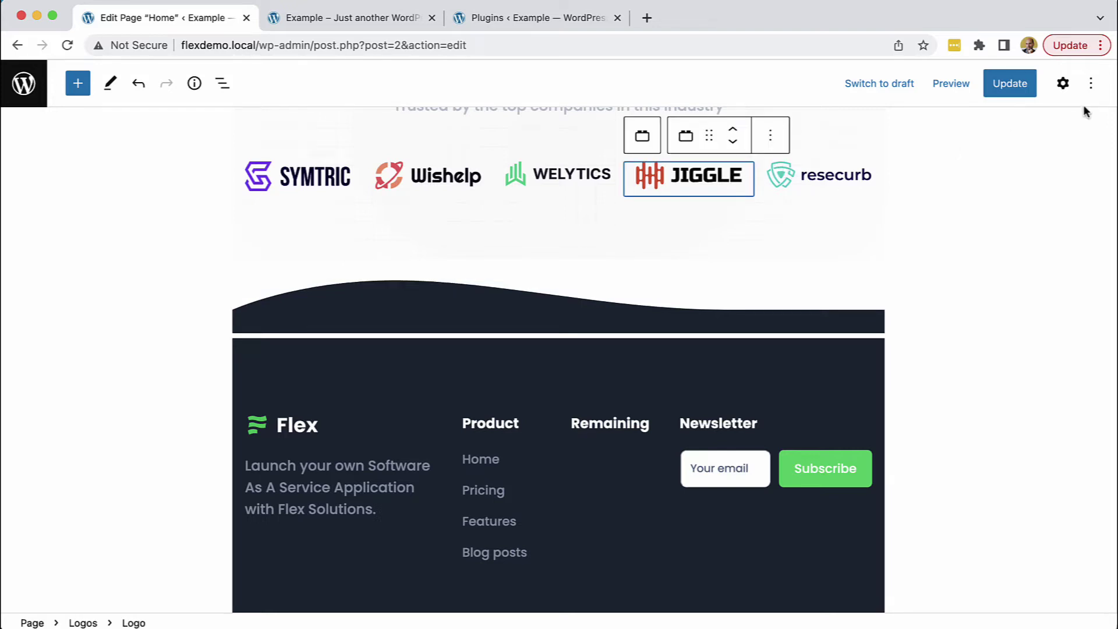
left_click(1063, 84)
left_click(648, 411)
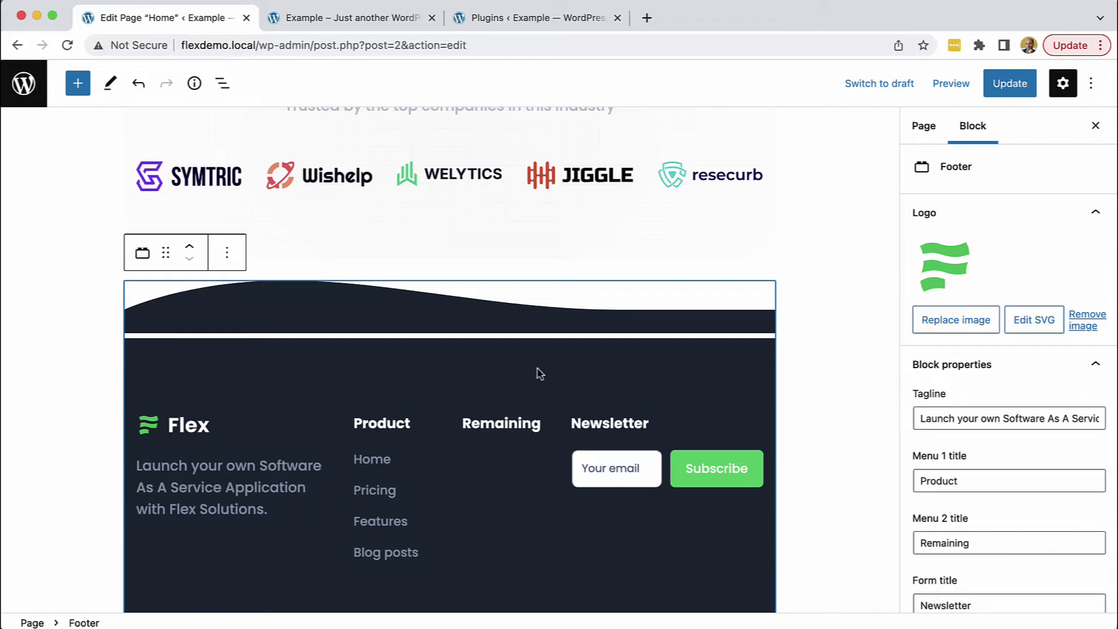
scroll(537, 372, "down", 4)
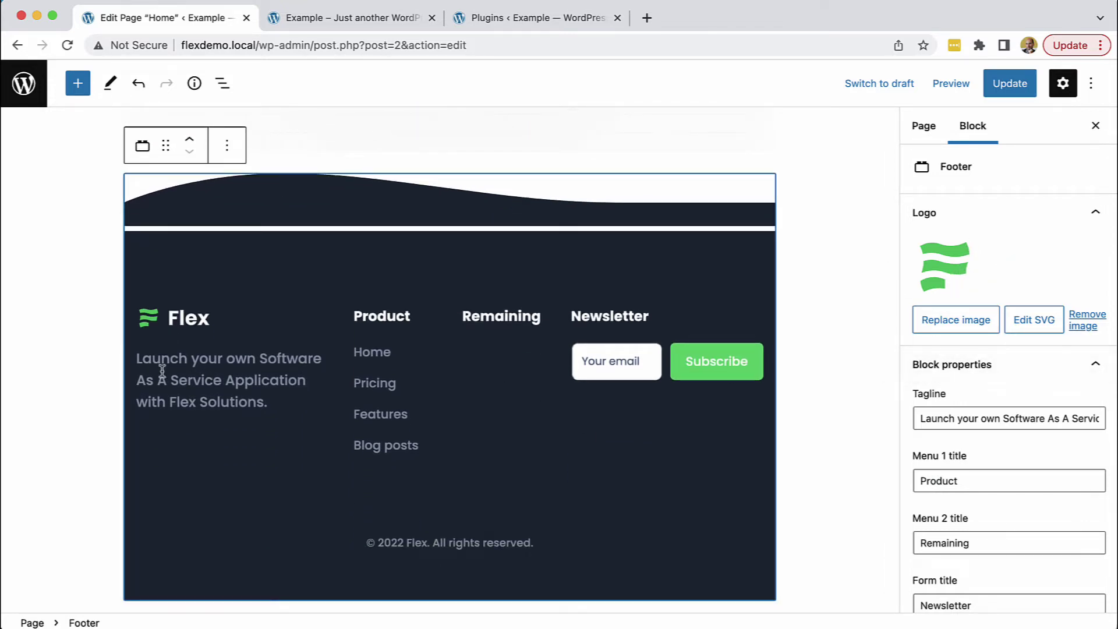
Replace the footer tagline with 'How amazing is this!!!' and update the Home page
left_click(1023, 417)
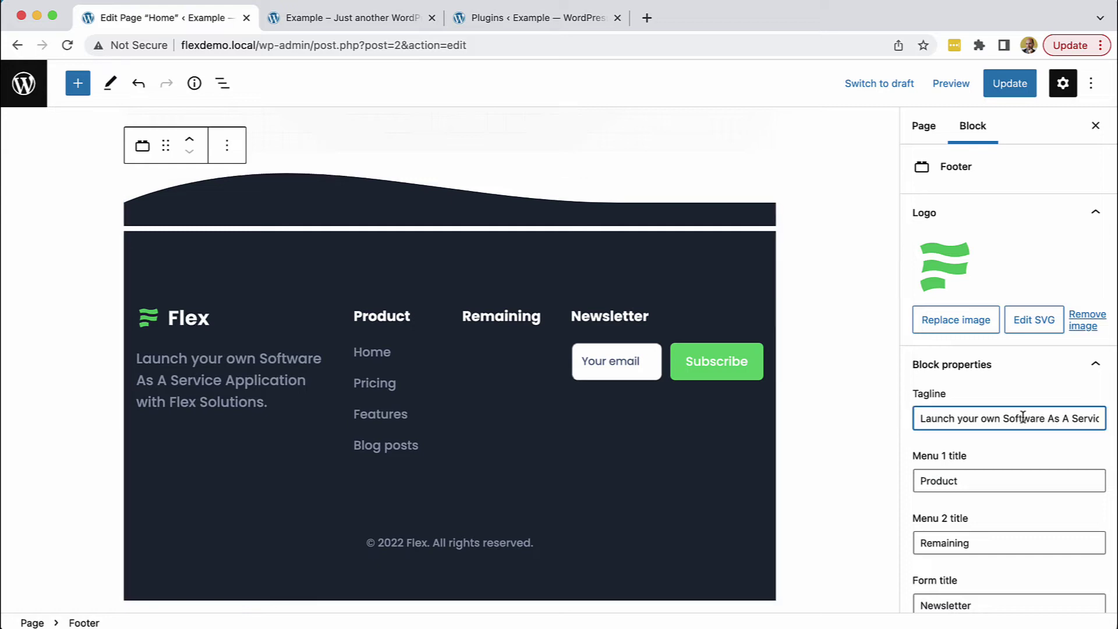
key("super+a")
key("BackSpace")
type("How")
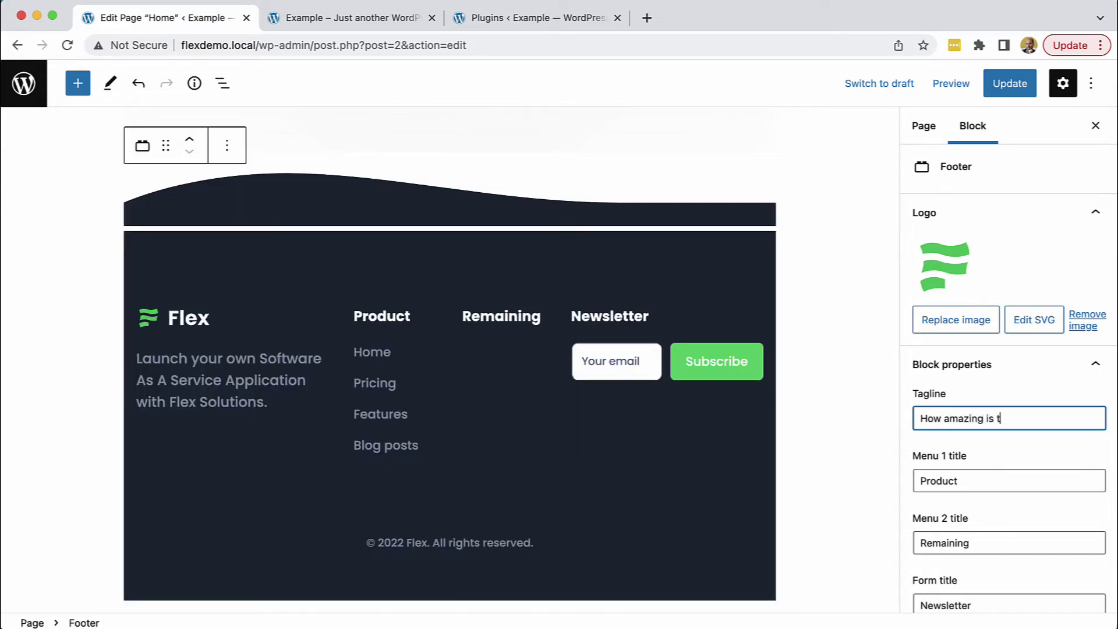
type(" amazing is this!!!")
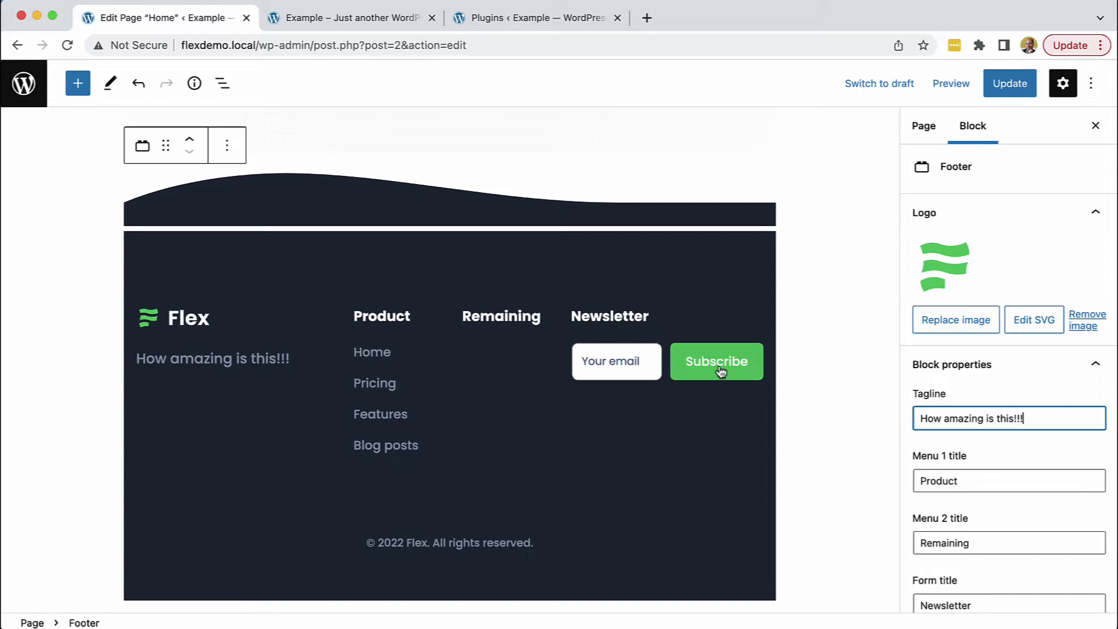
left_click(1011, 84)
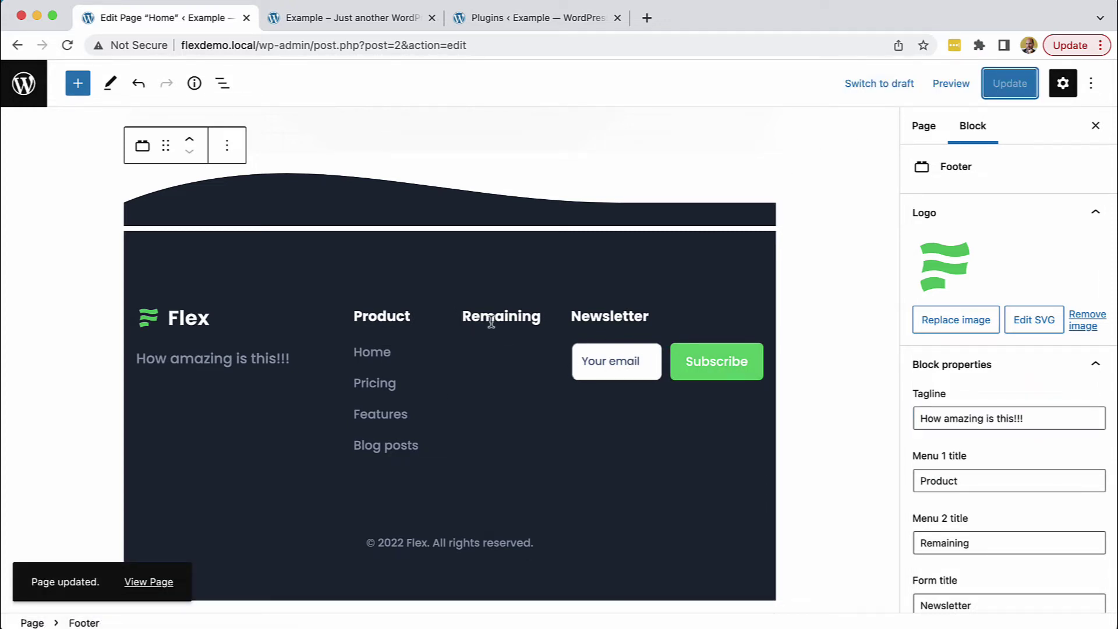
left_click(378, 19)
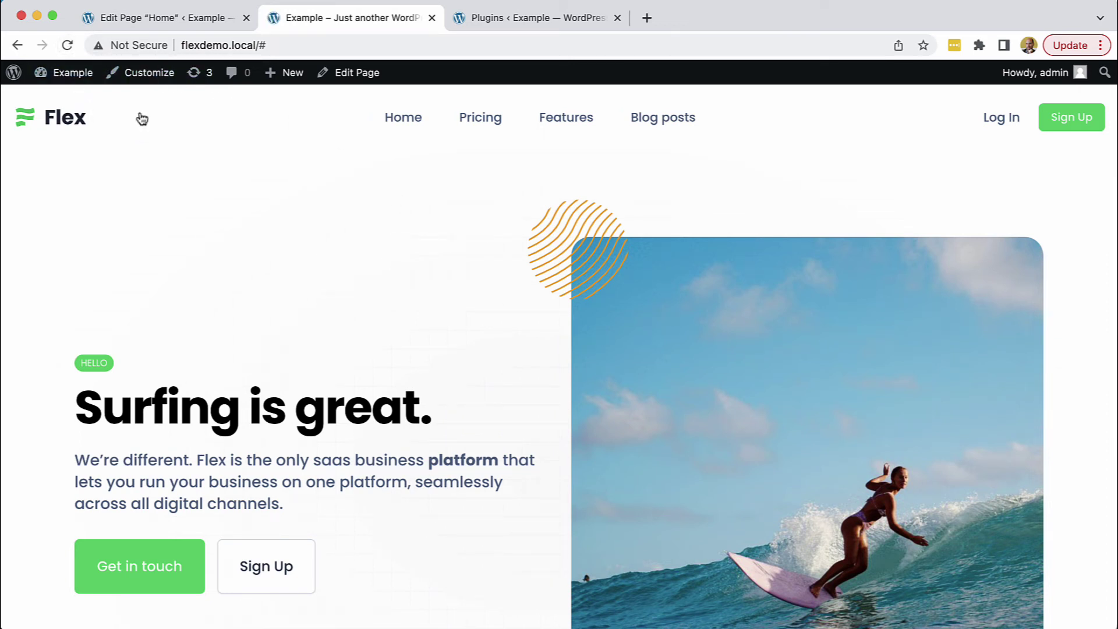
Scroll to the live footer to check the new tagline, then open Customize
scroll(265, 237, "down", 20)
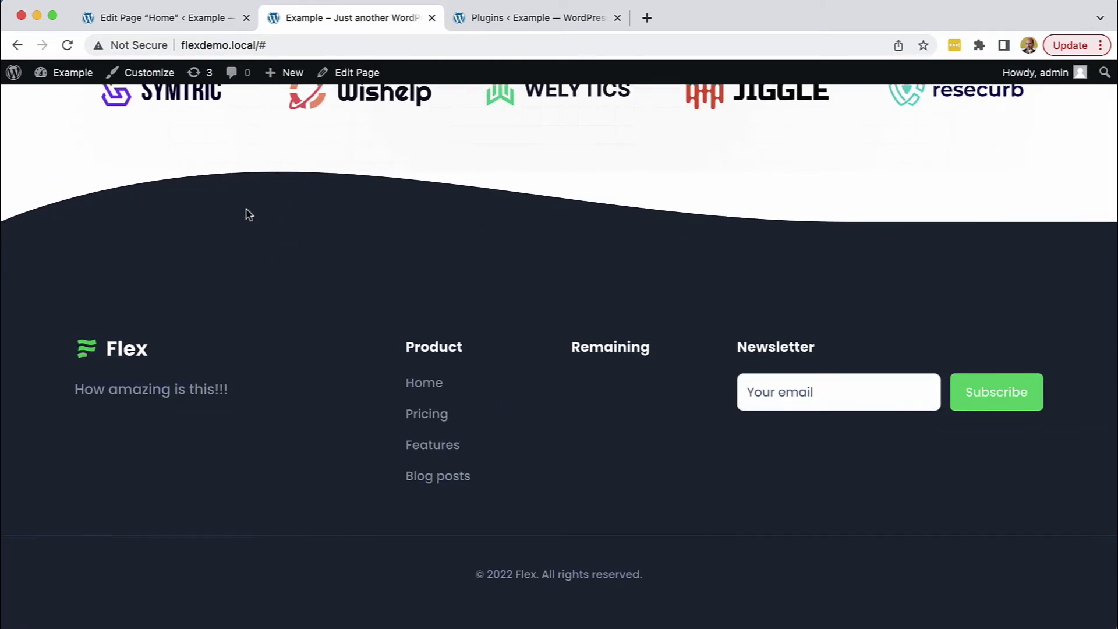
left_click(141, 73)
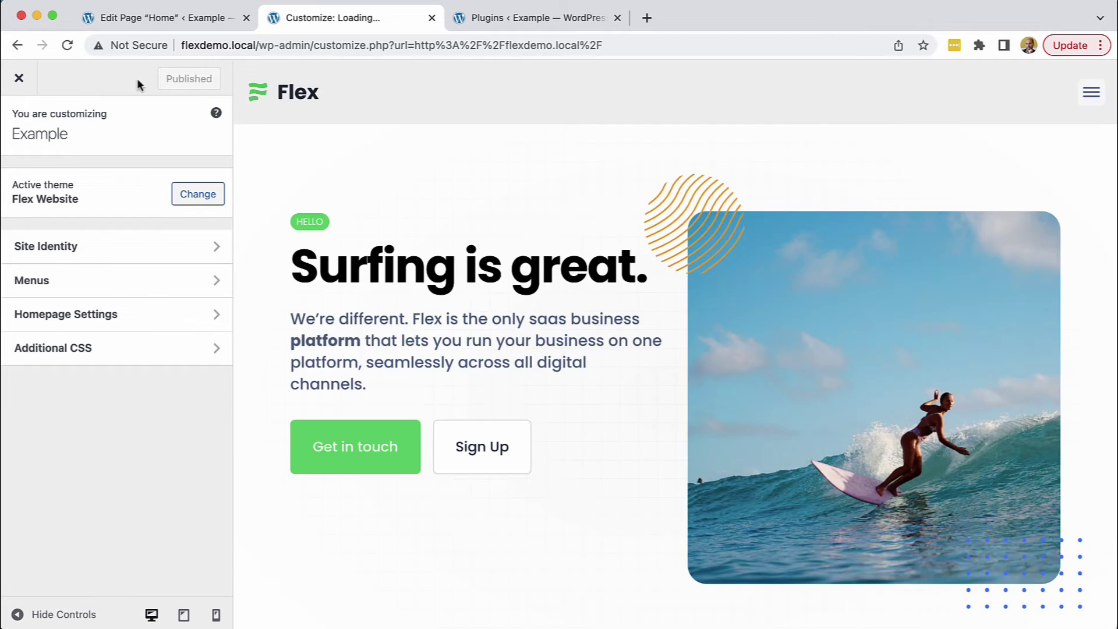
Create a new menu named Footer Right for the Footer right location
left_click(45, 280)
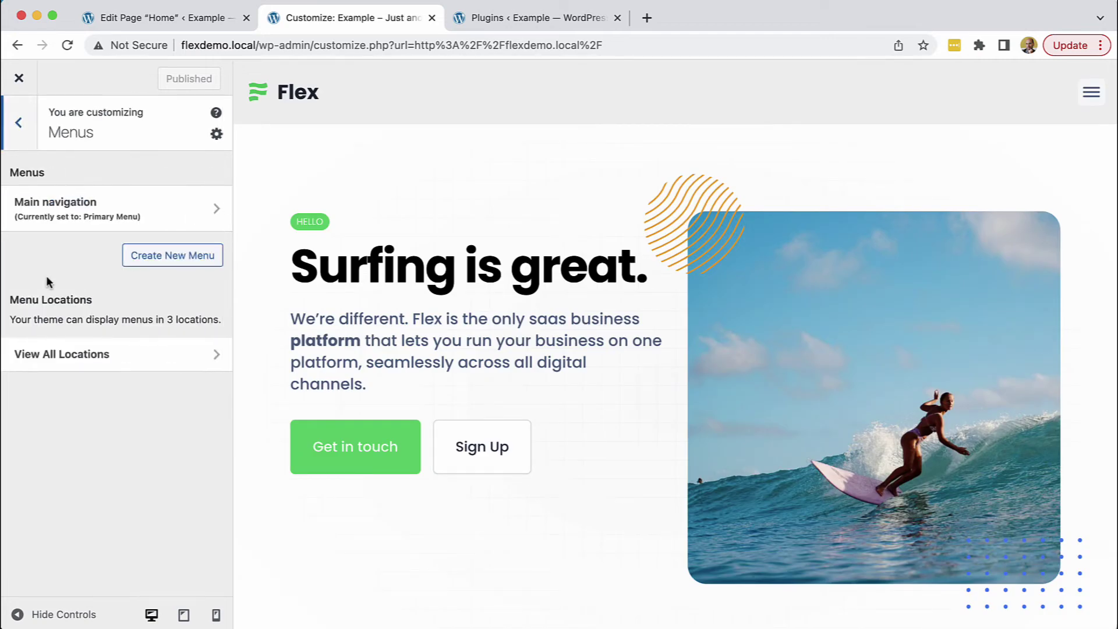
left_click(51, 365)
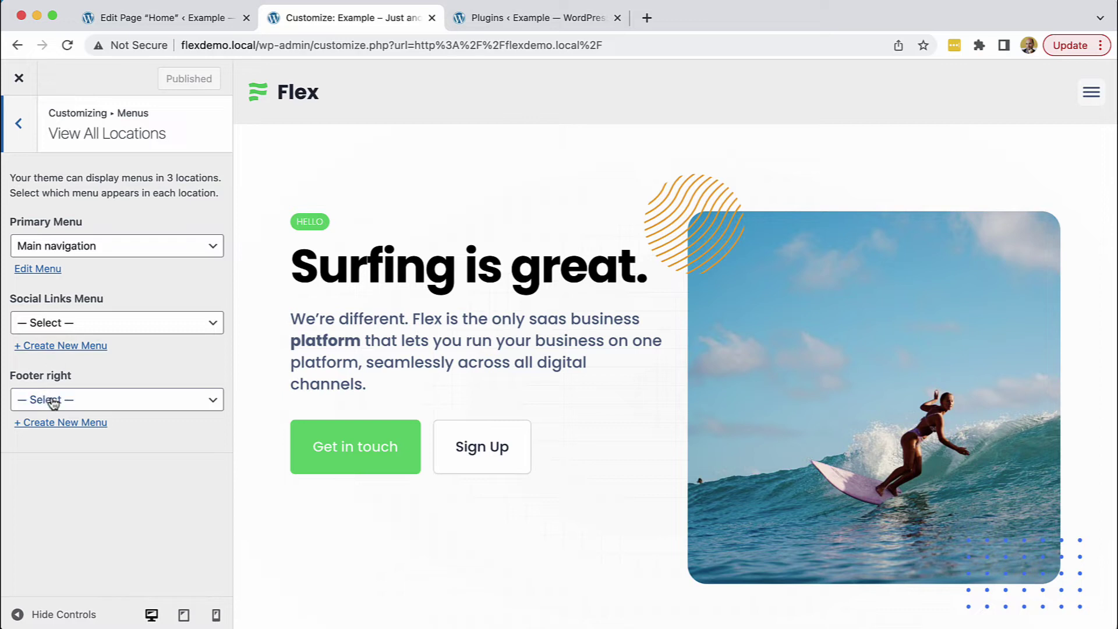
left_click(63, 423)
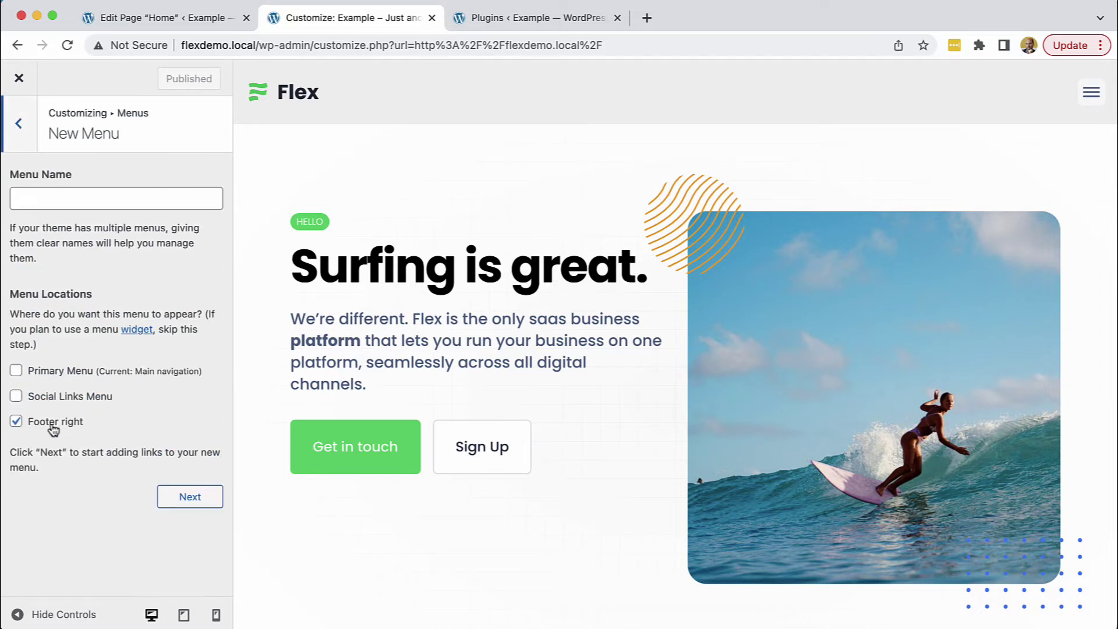
left_click(83, 196)
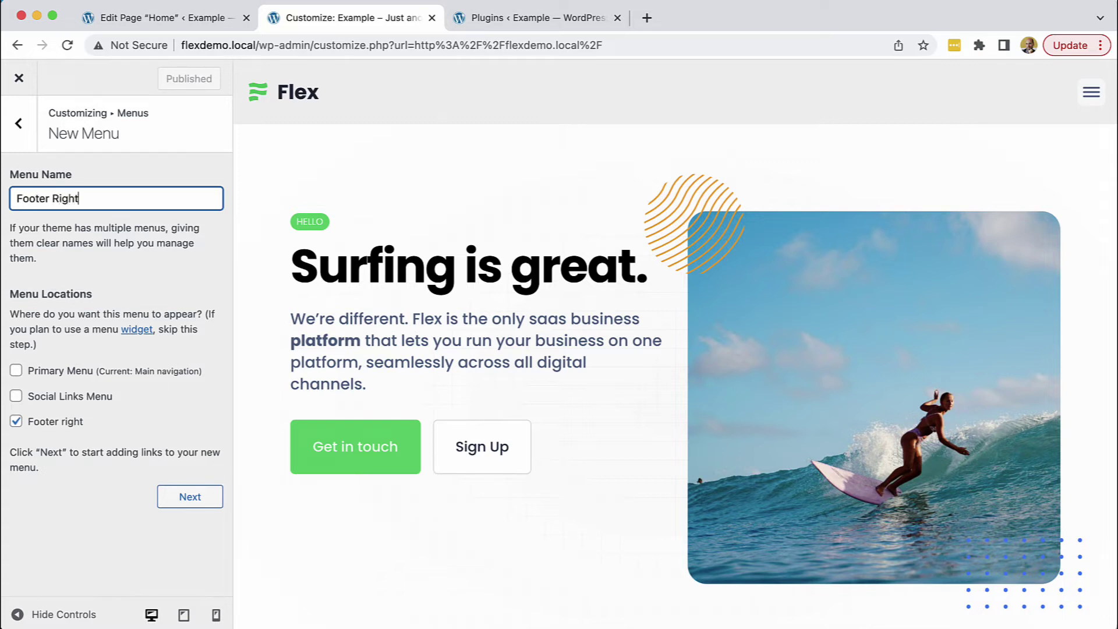
left_click(179, 497)
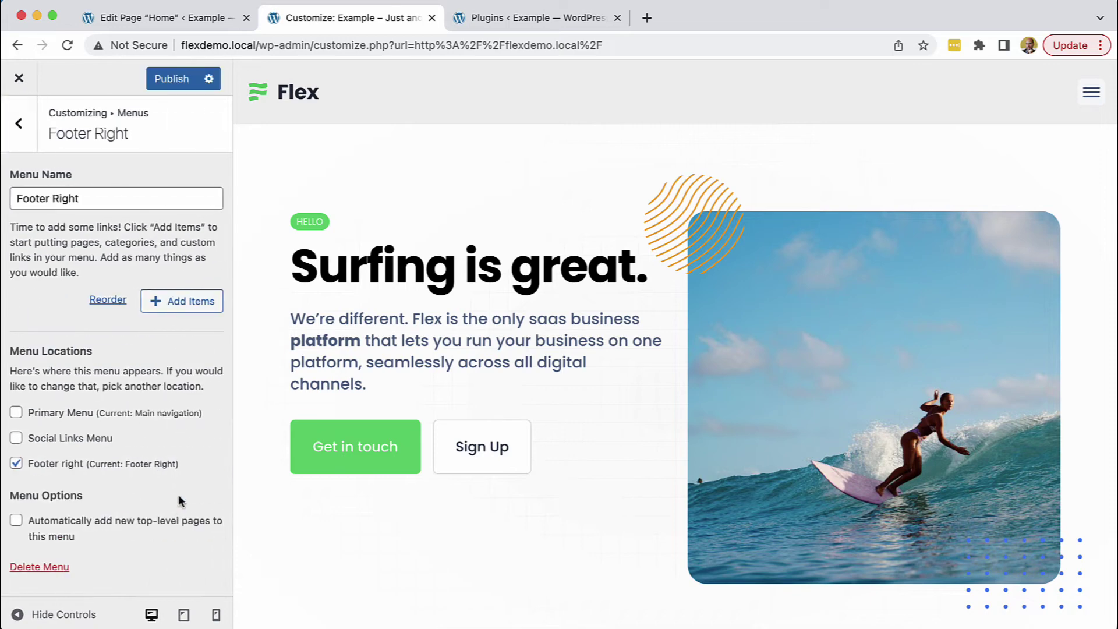
Add Home plus posts The world champion, shark encounter, Foamy tides and Hello world!, then publish
left_click(184, 301)
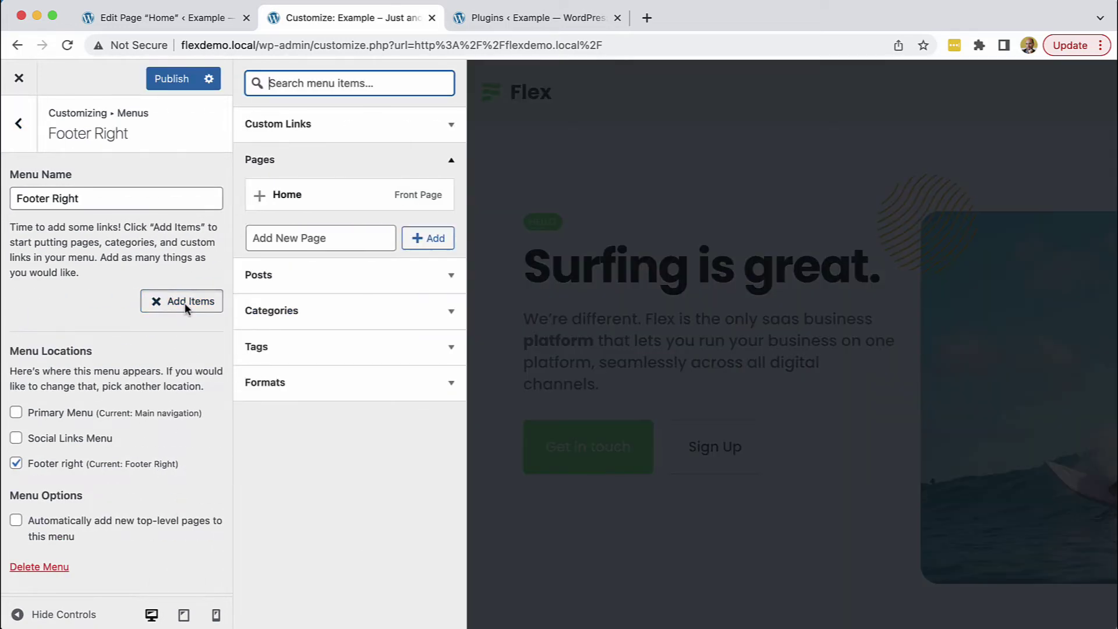
left_click(262, 196)
left_click(267, 277)
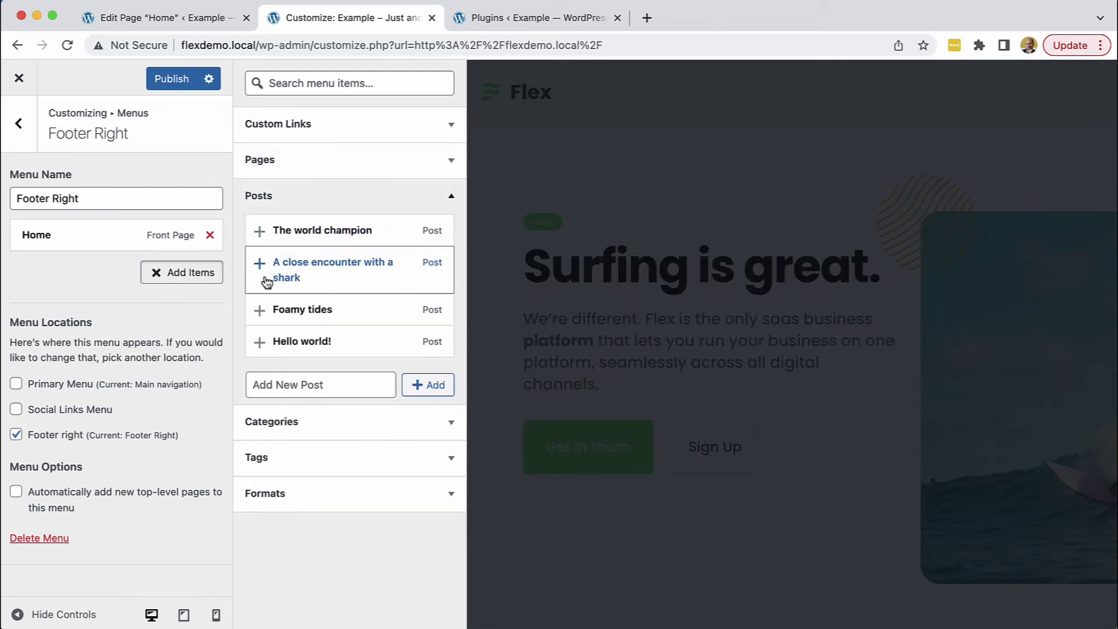
left_click(260, 230)
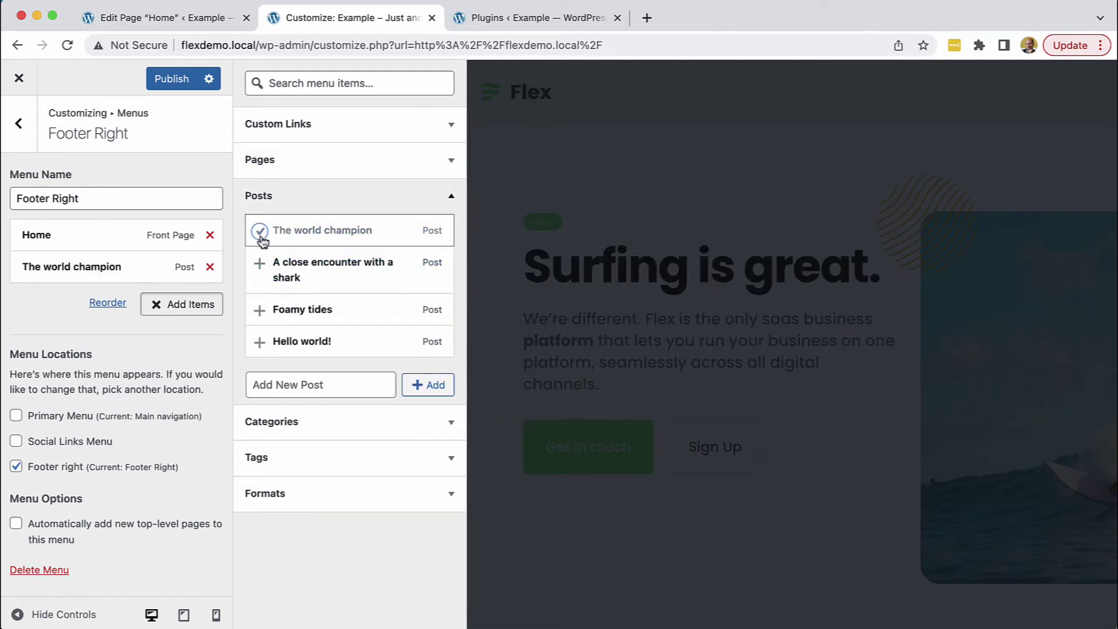
left_click(260, 264)
left_click(260, 310)
left_click(259, 342)
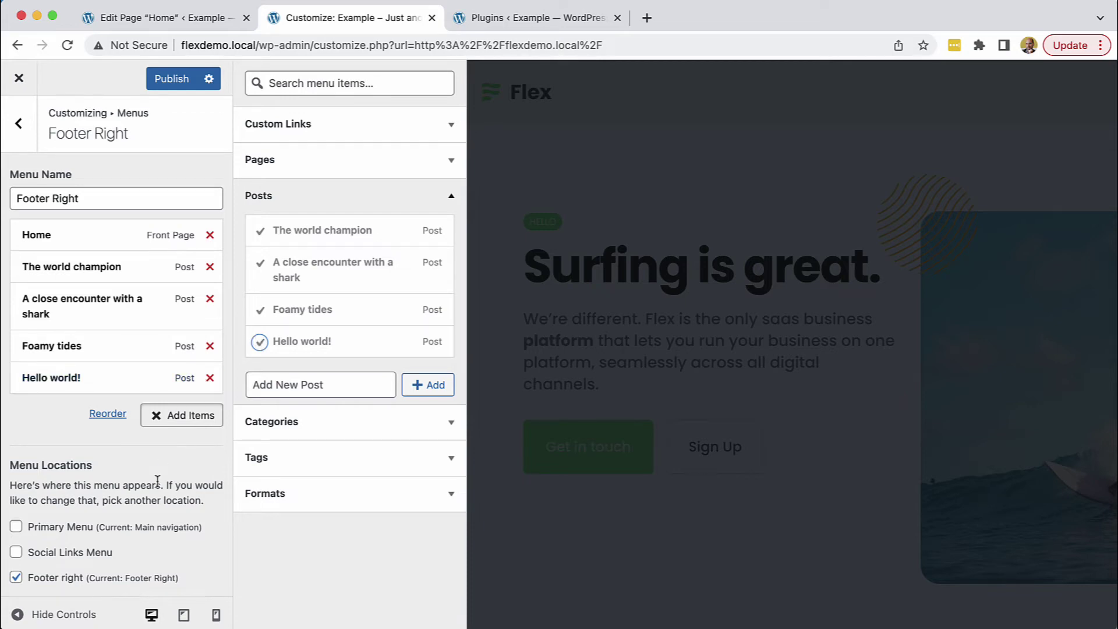
scroll(157, 483, "down", 3)
scroll(157, 487, "up", 3)
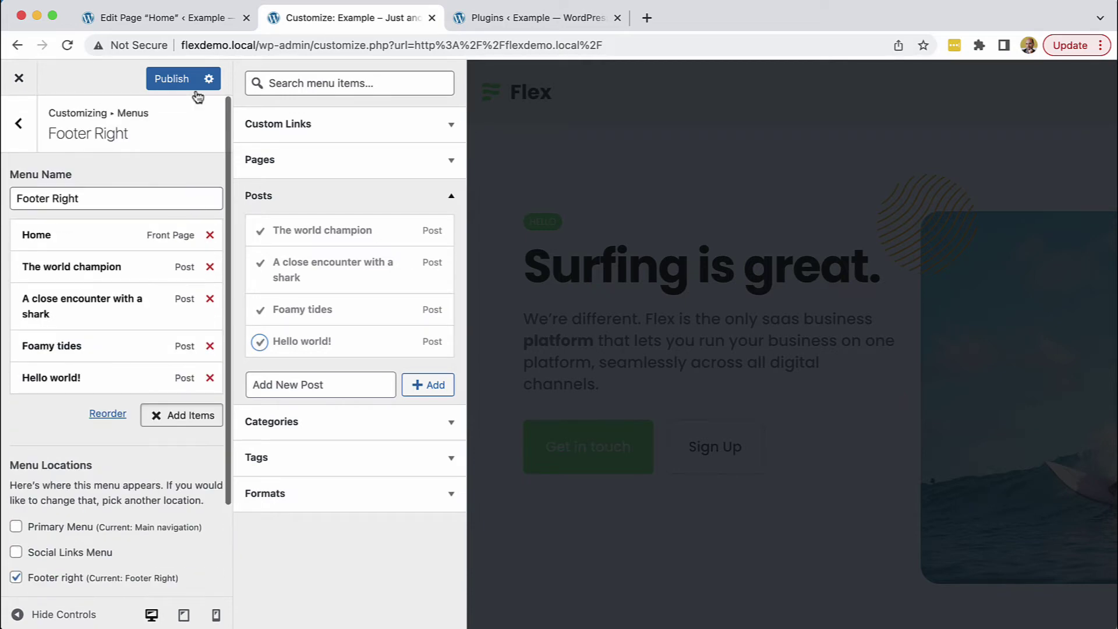
left_click(178, 81)
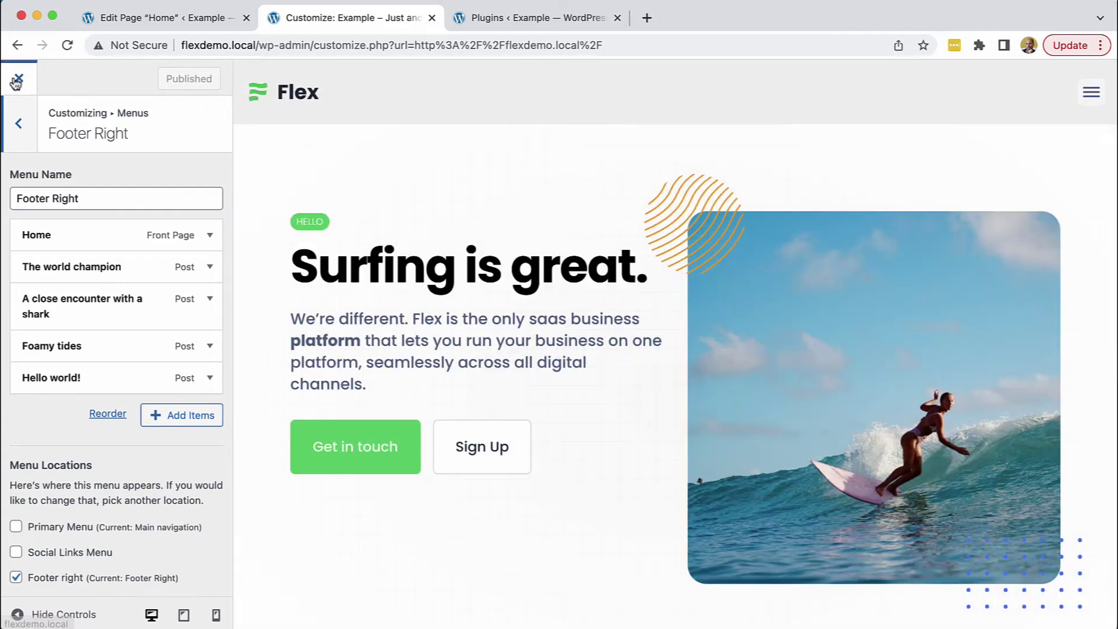
left_click(19, 78)
Enter a test email address in the footer newsletter field to try subscribing
scroll(721, 299, "down", 20)
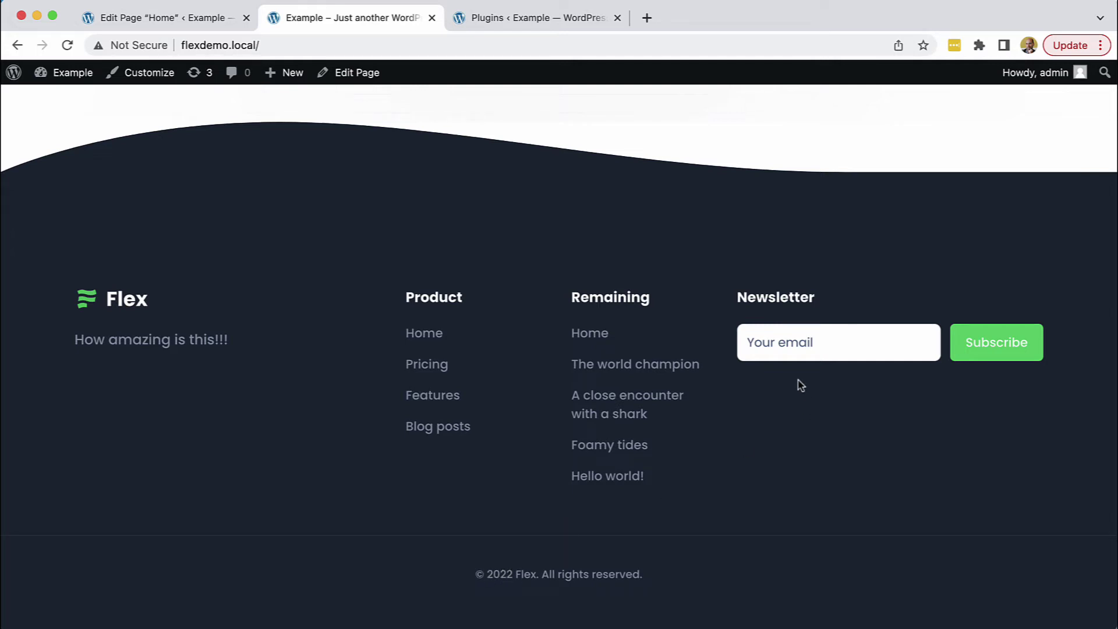
left_click(790, 344)
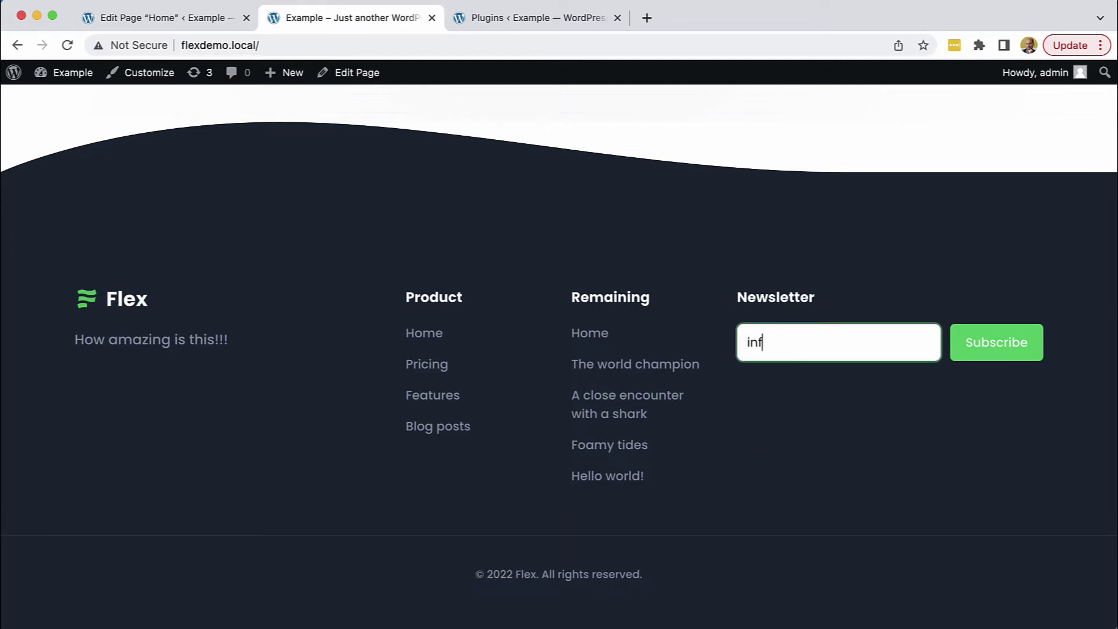
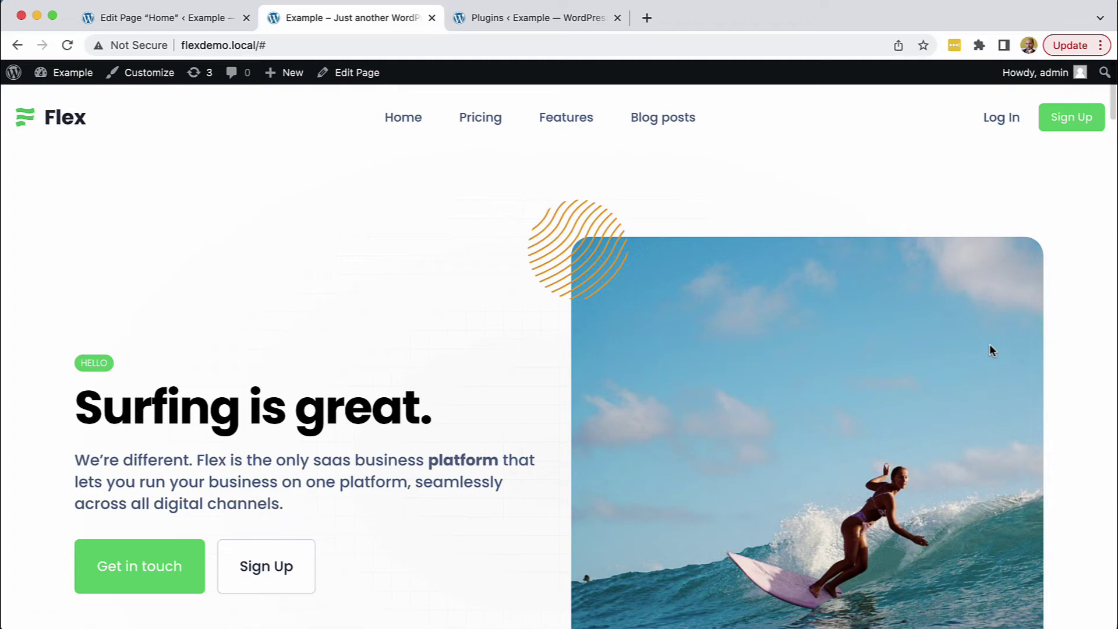
scroll(987, 351, "down", 20)
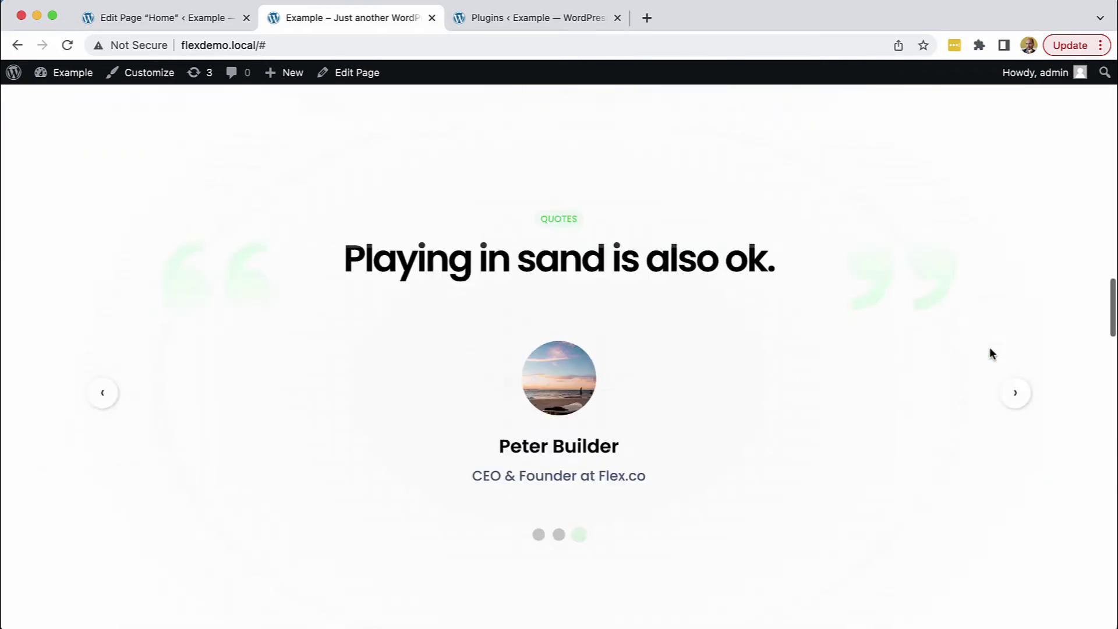
scroll(992, 355, "down", 10)
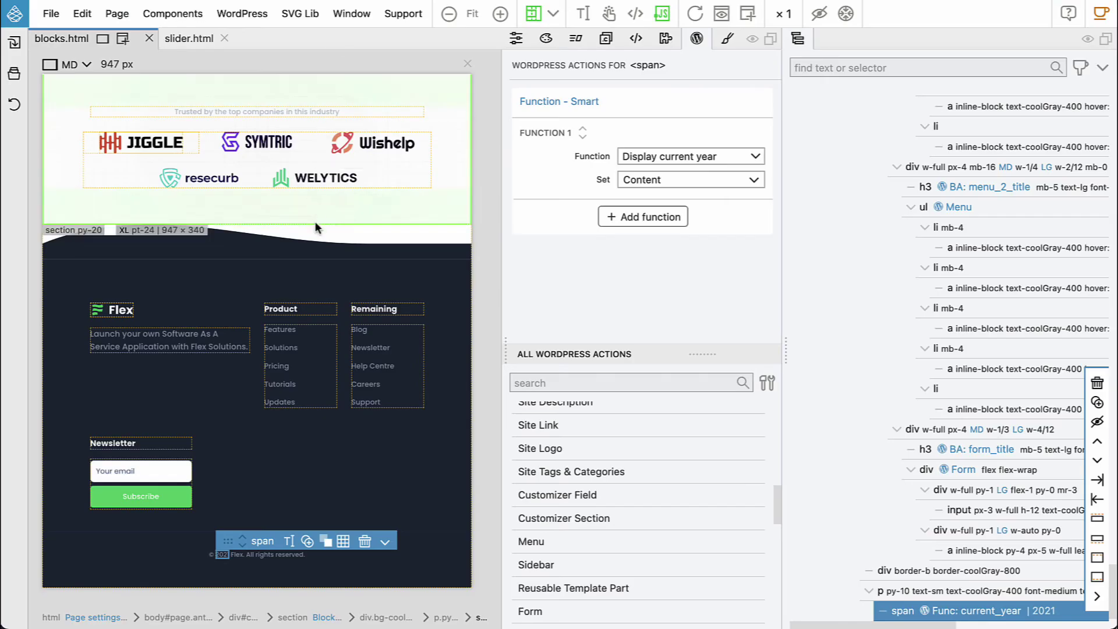
Change the newsletter's 'div Form flex-wrap' wrapper tag to form
left_click(192, 487)
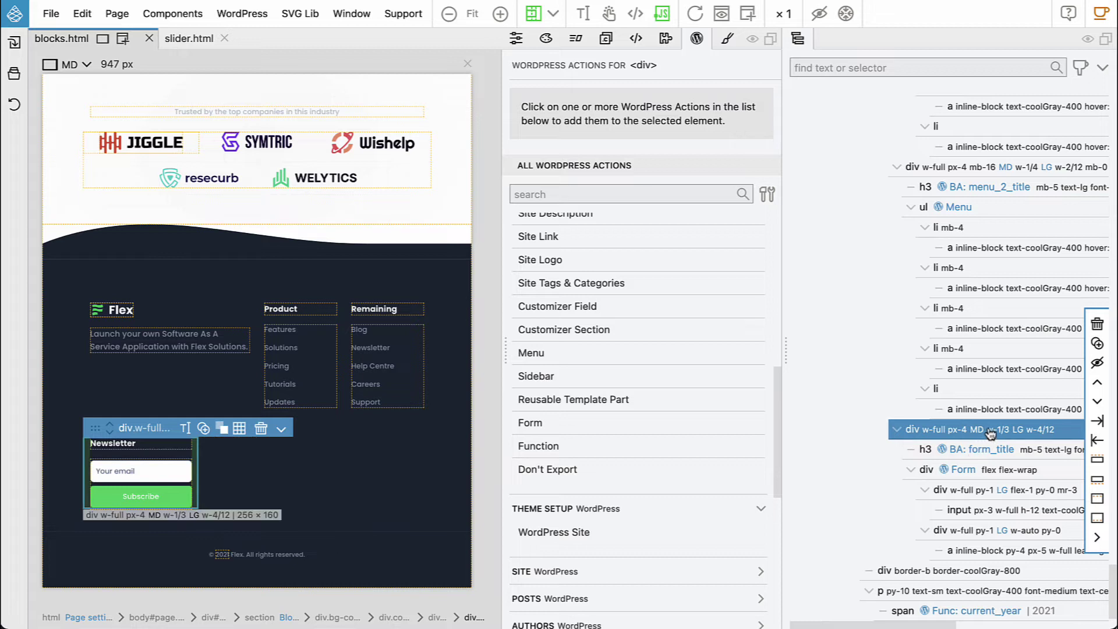
left_click(970, 472)
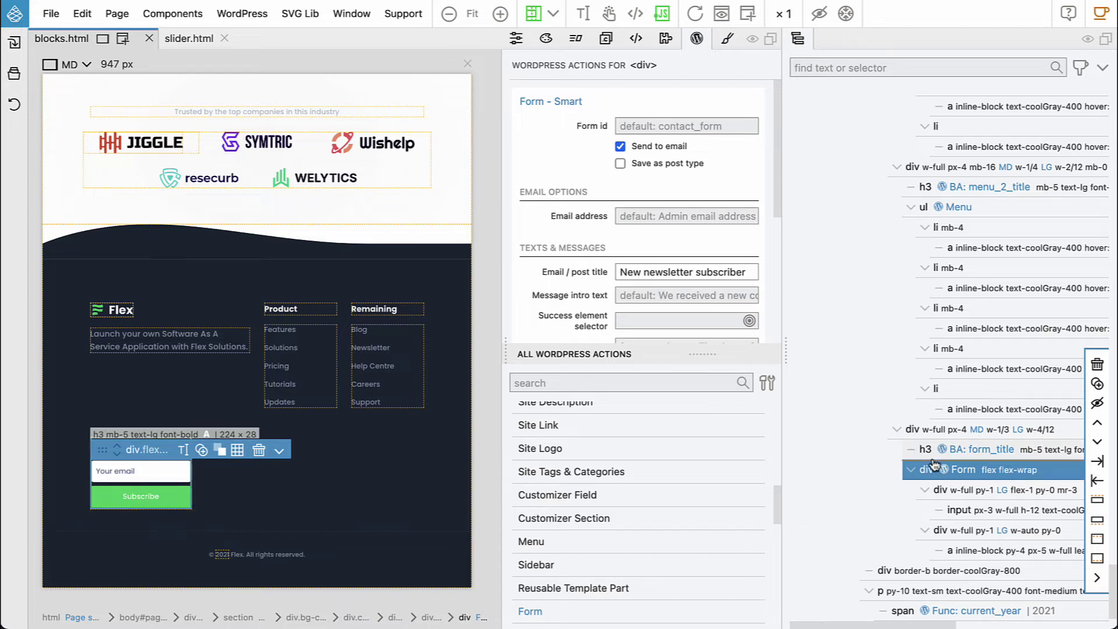
left_click(933, 461)
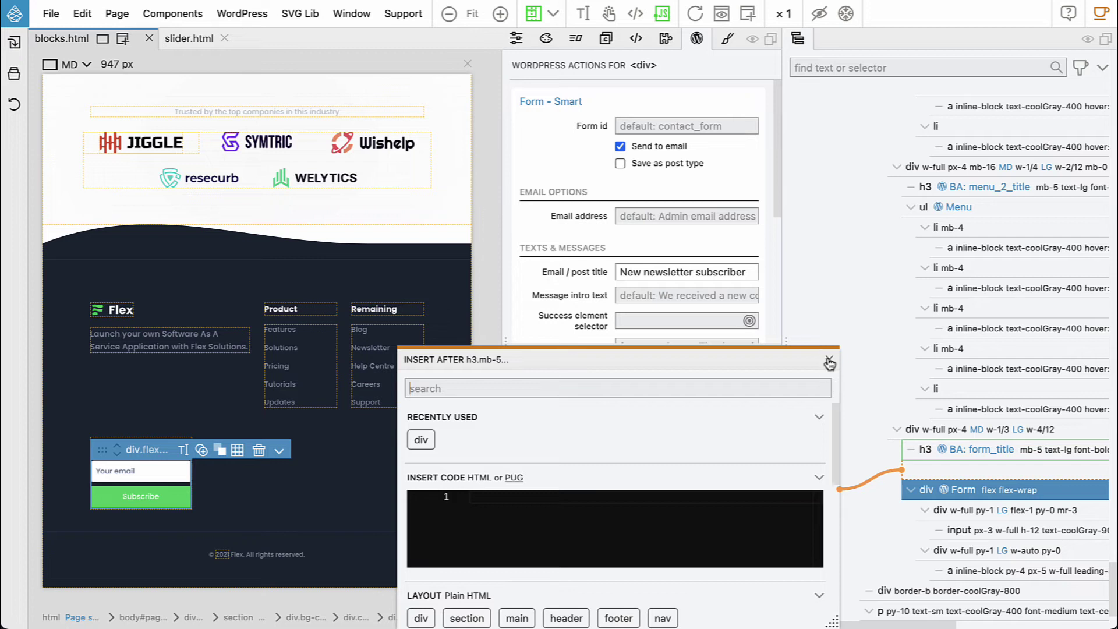
left_click(833, 362)
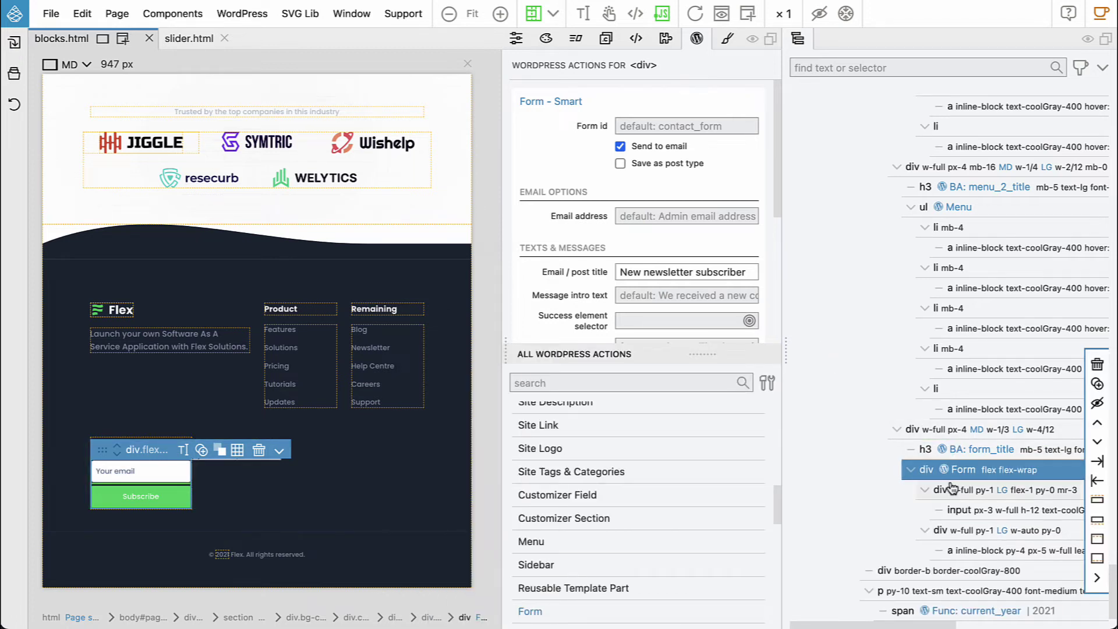
right_click(929, 473)
mouse_move(930, 475)
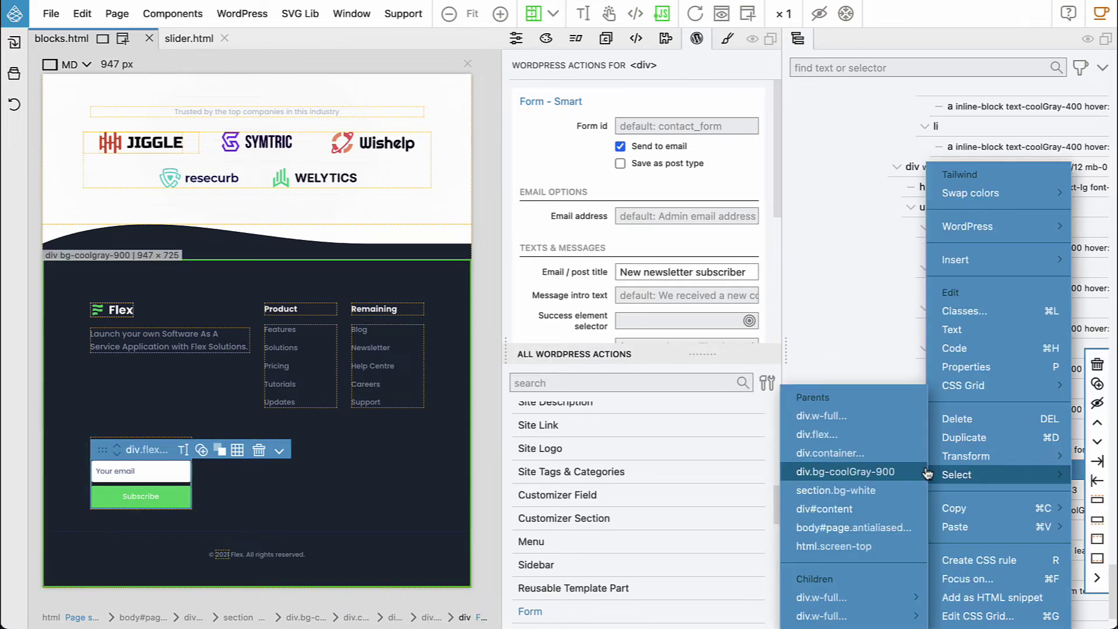
mouse_move(946, 456)
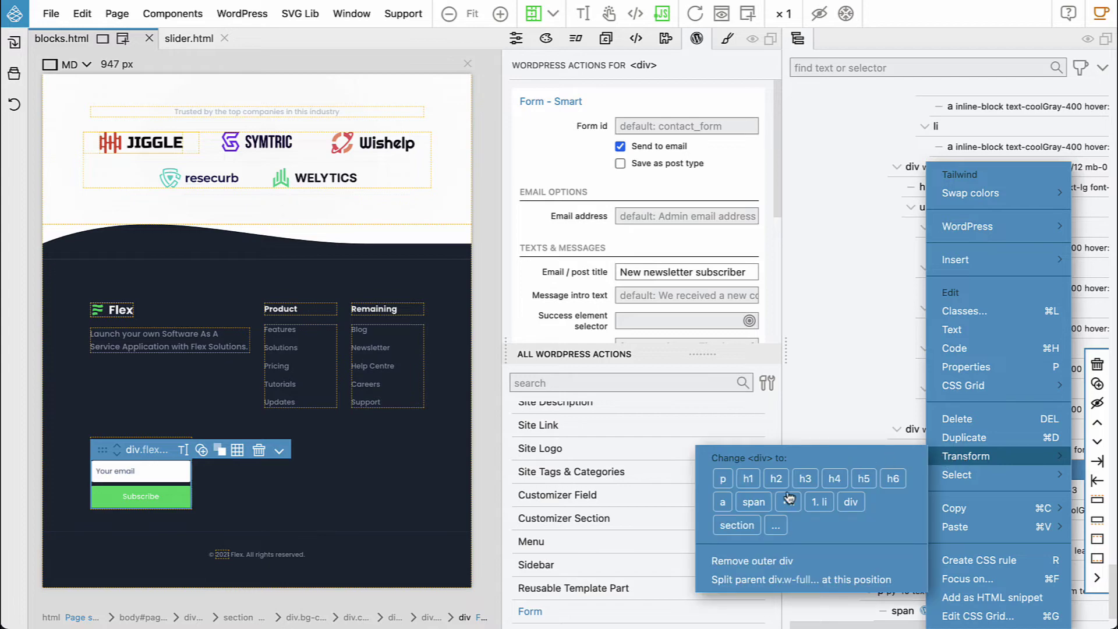
left_click(775, 526)
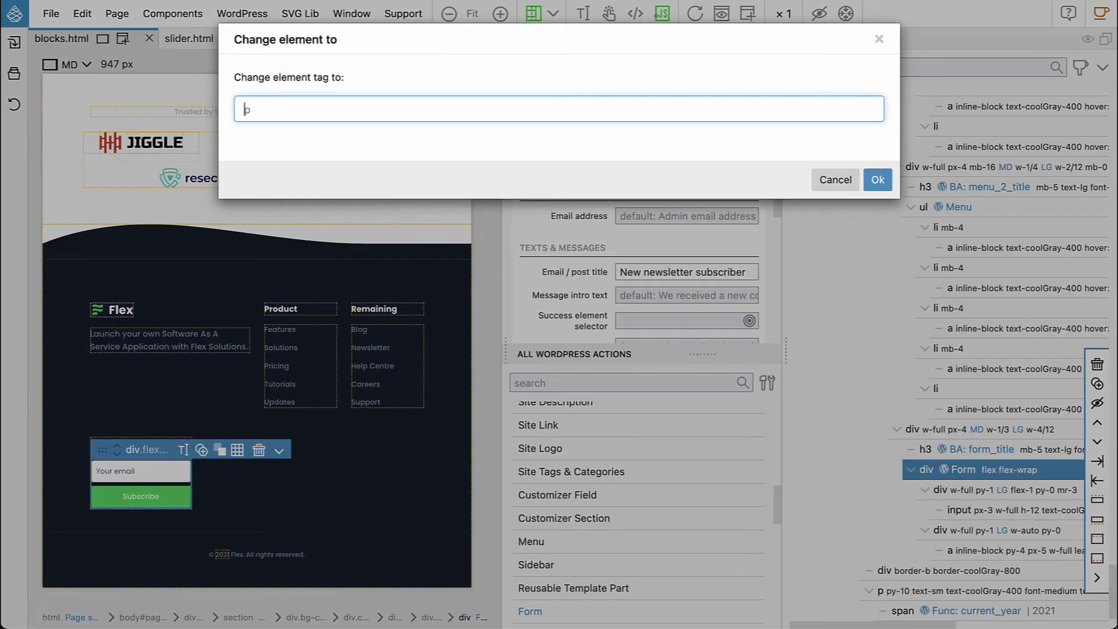
type("form")
key("Return")
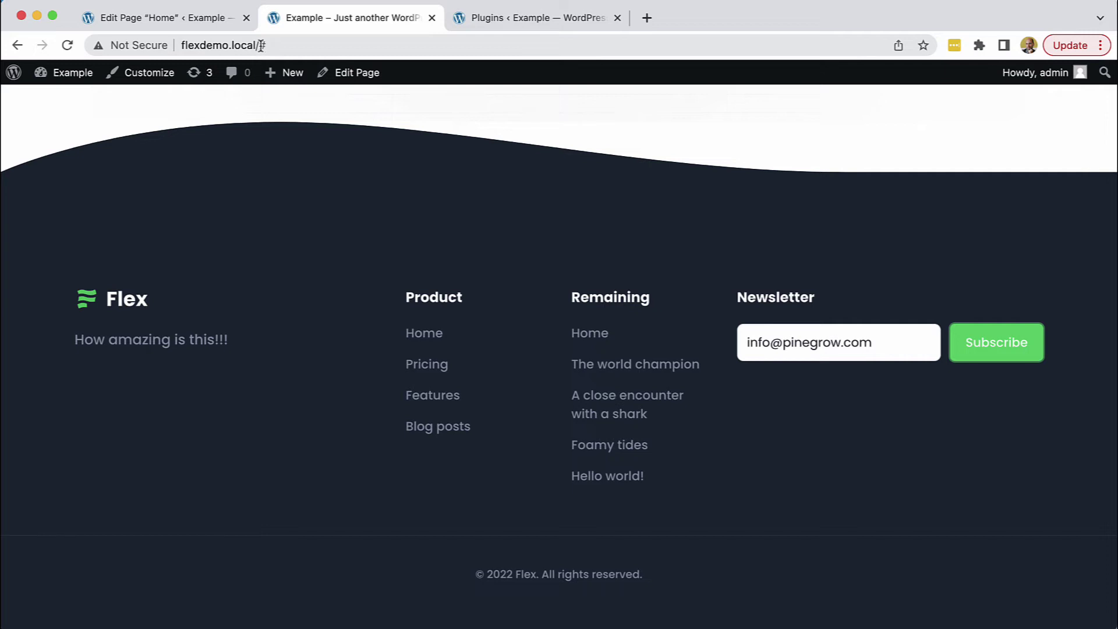
Load flexdemo.local/ without the trailing # and scroll down to the footer
left_click(263, 46)
key("BackSpace")
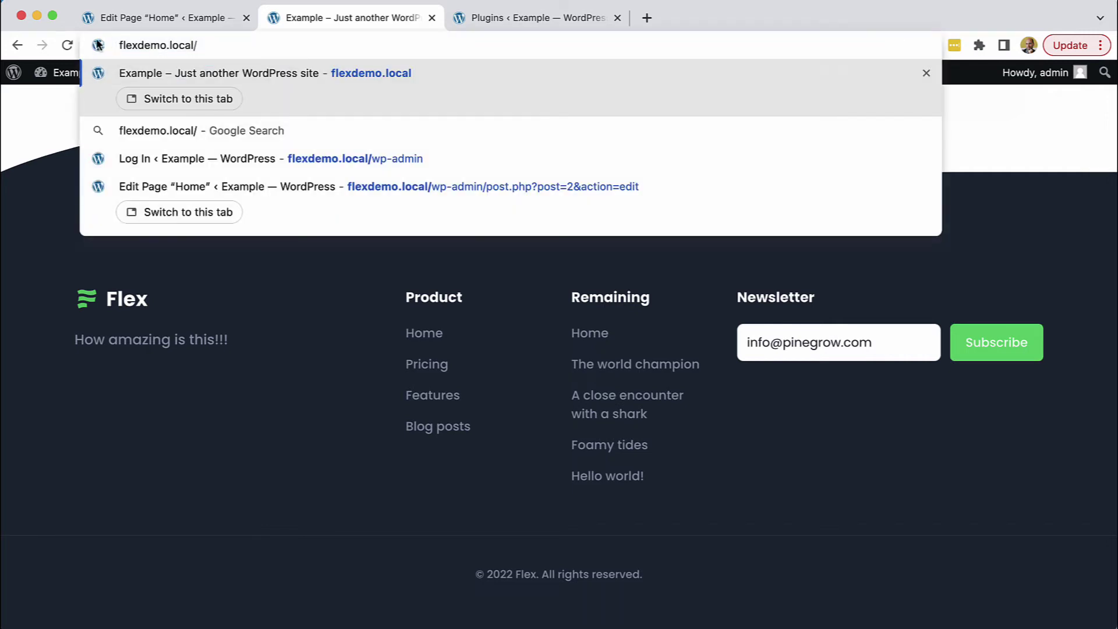
left_click(68, 46)
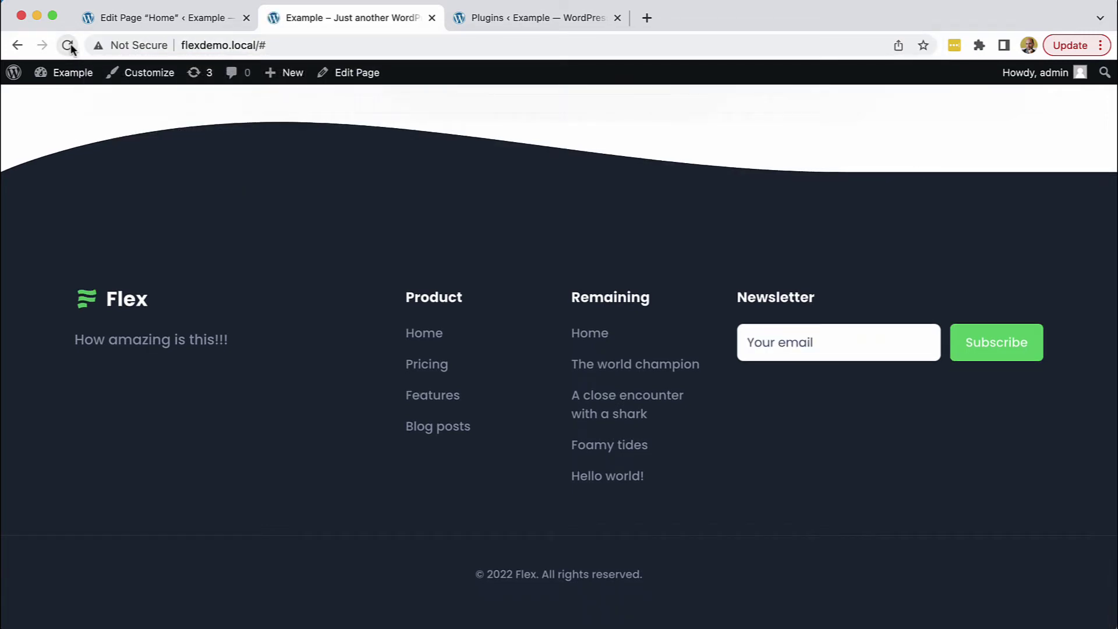
left_click(281, 43)
left_click(280, 43)
key("BackSpace")
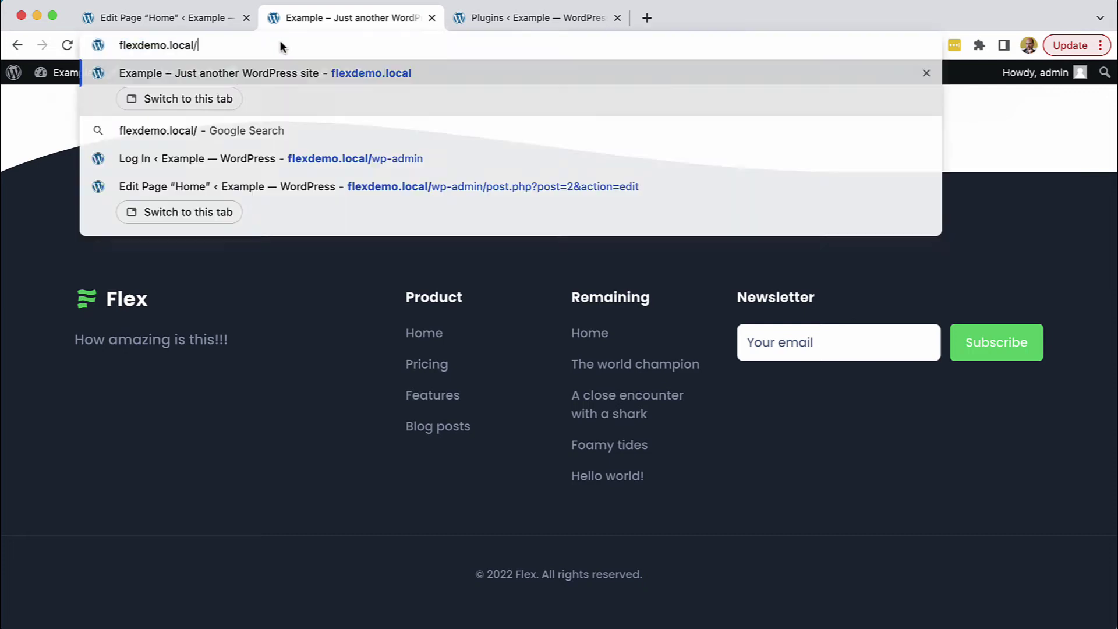
key("Return")
scroll(402, 304, "down", 20)
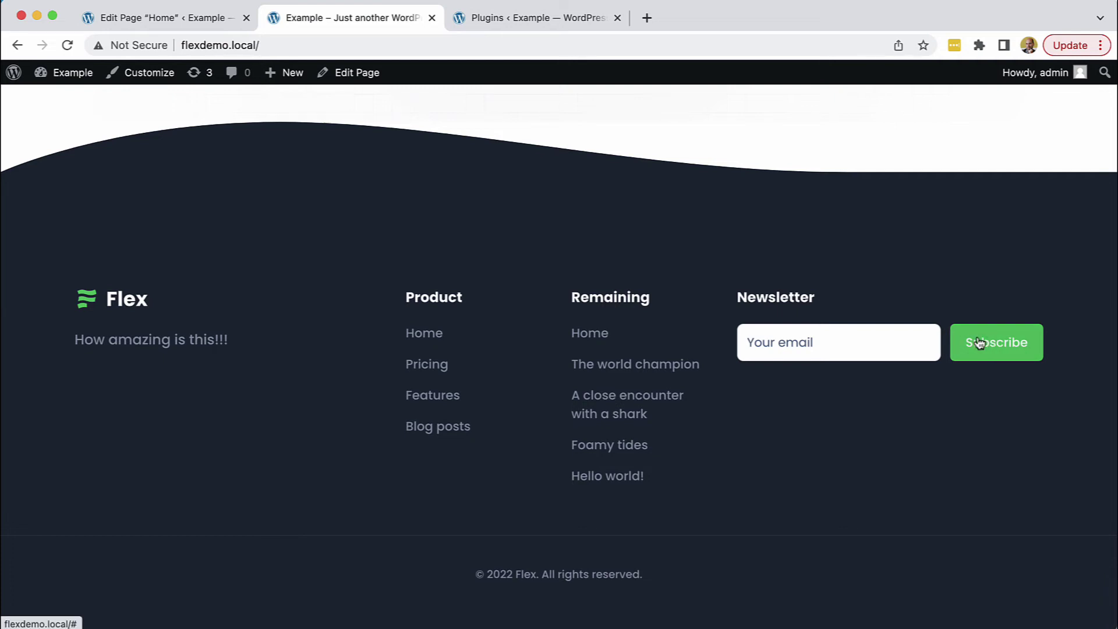
key("super+Tab")
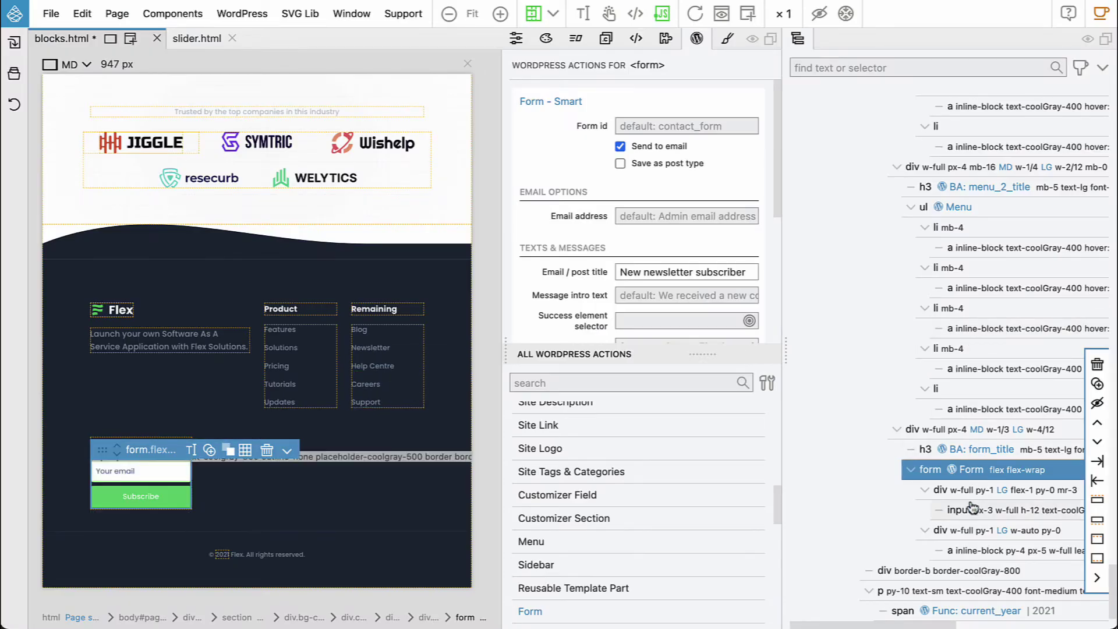
Change the Subscribe 'a inline-block' link's tag to button
left_click(982, 552)
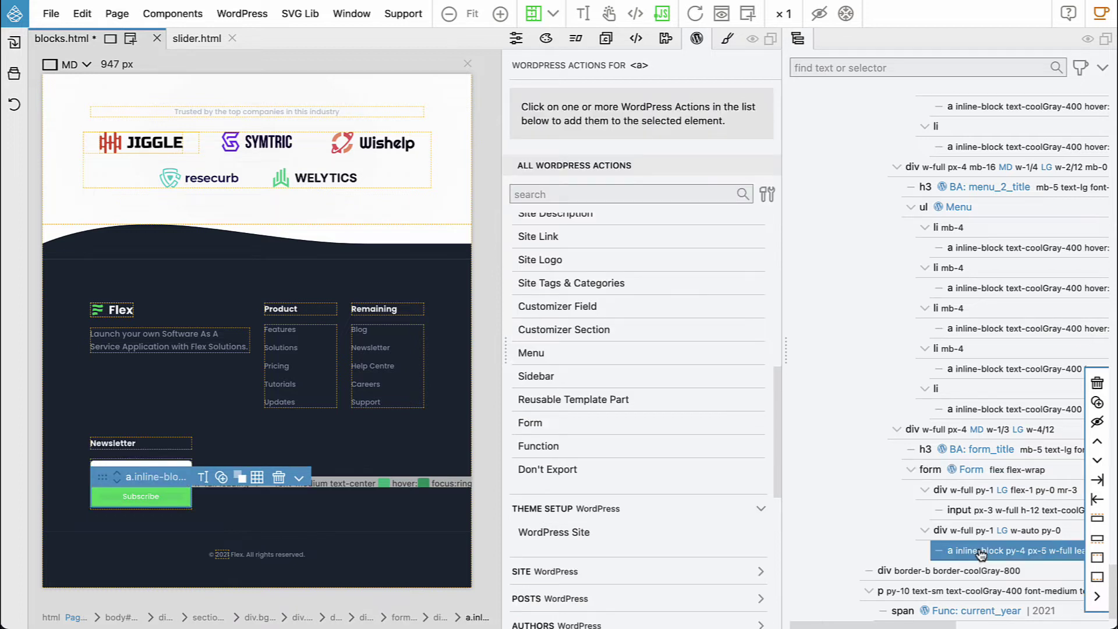
right_click(982, 551)
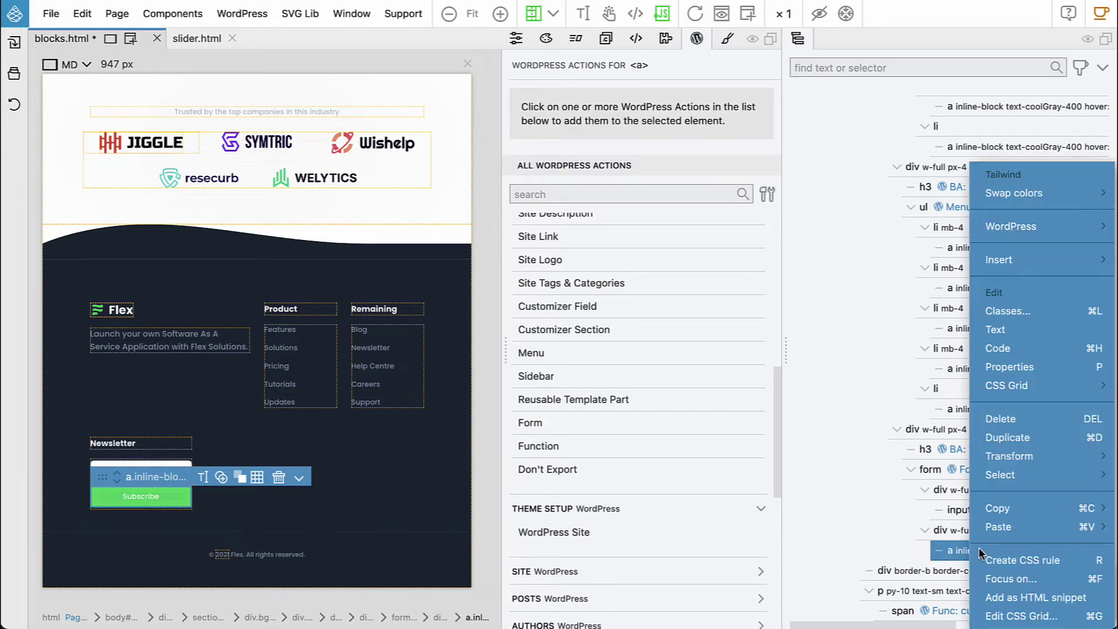
mouse_move(1024, 460)
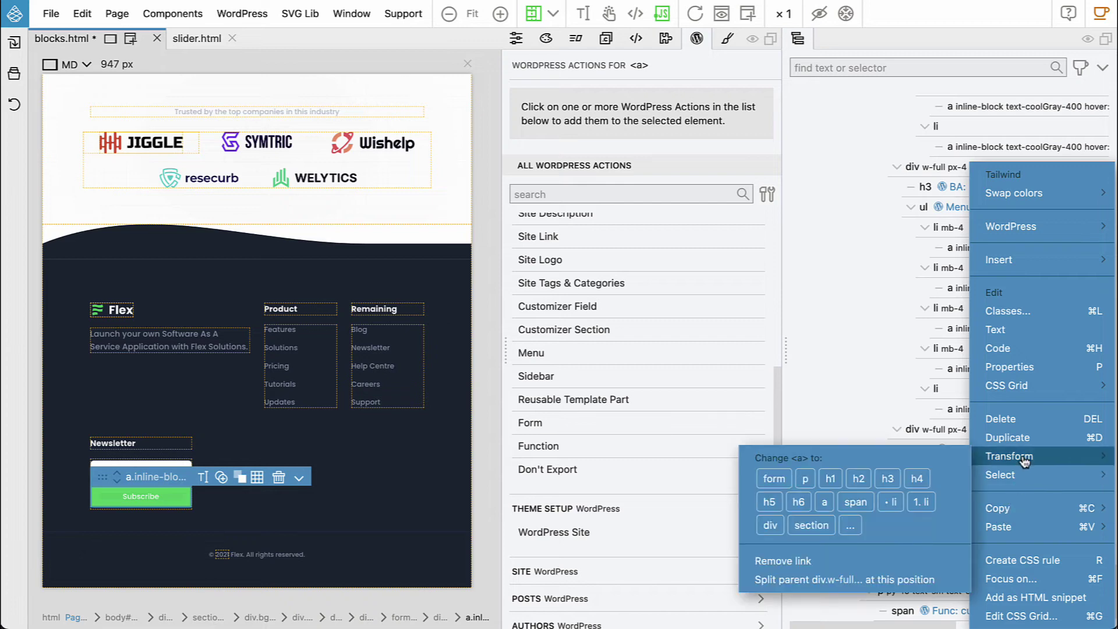
left_click(851, 527)
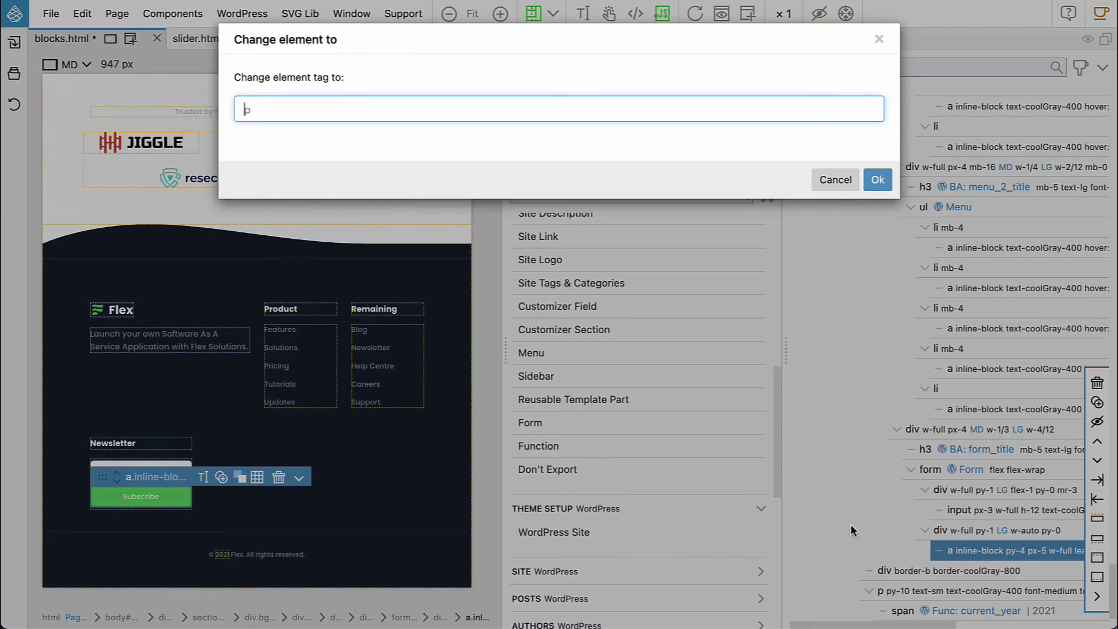
type("button")
left_click(878, 180)
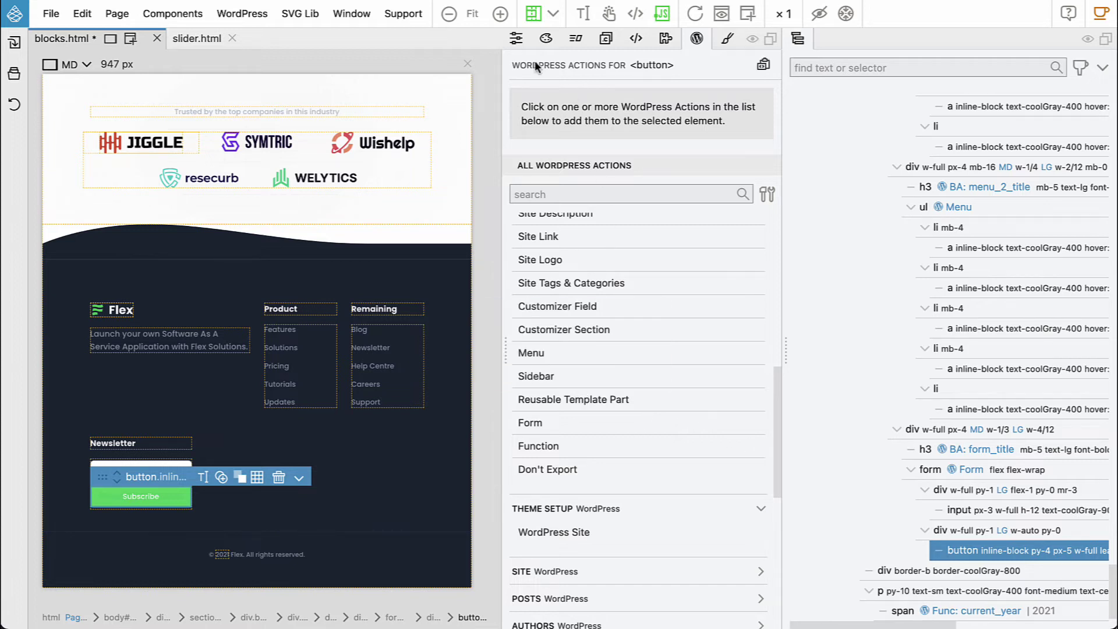
Set the Subscribe button's Type to Submit, then save blocks.html and re-export the theme
left_click(515, 39)
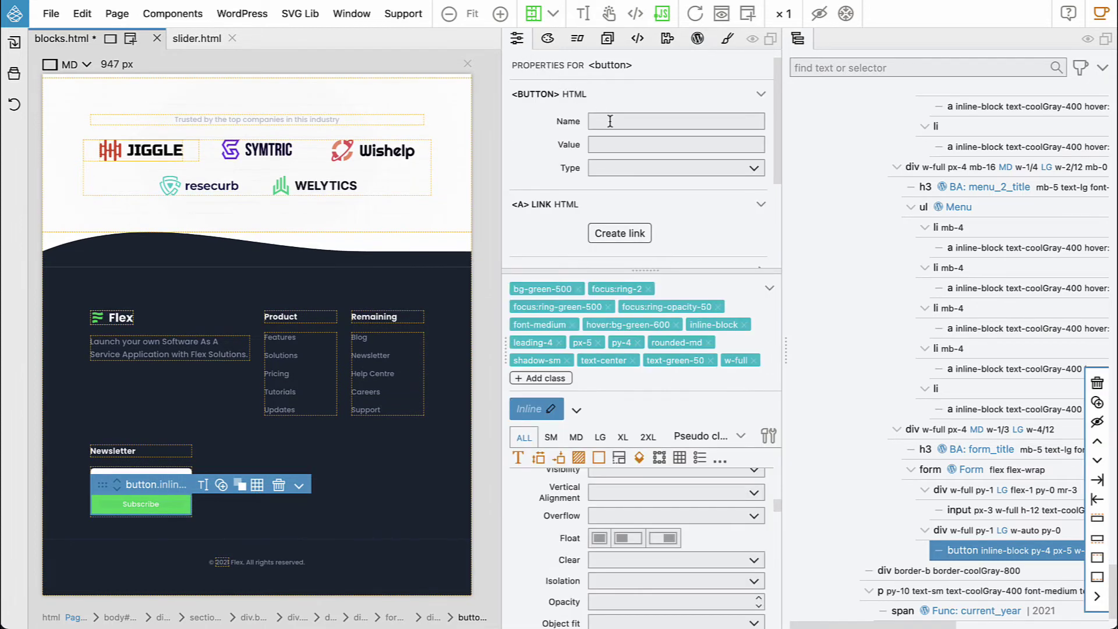
left_click(611, 169)
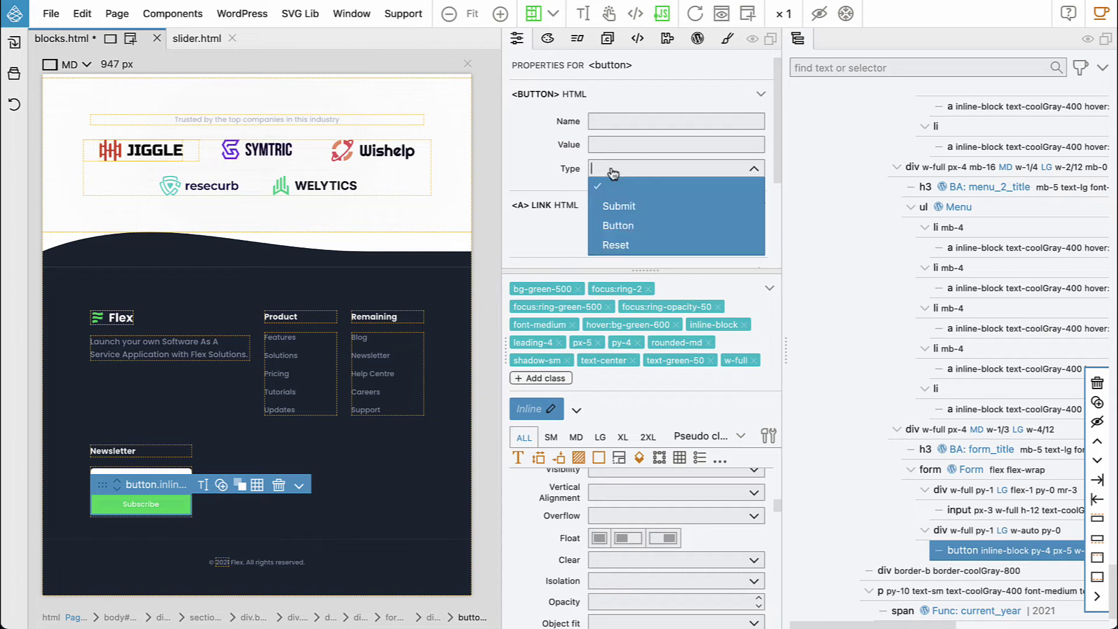
left_click(635, 206)
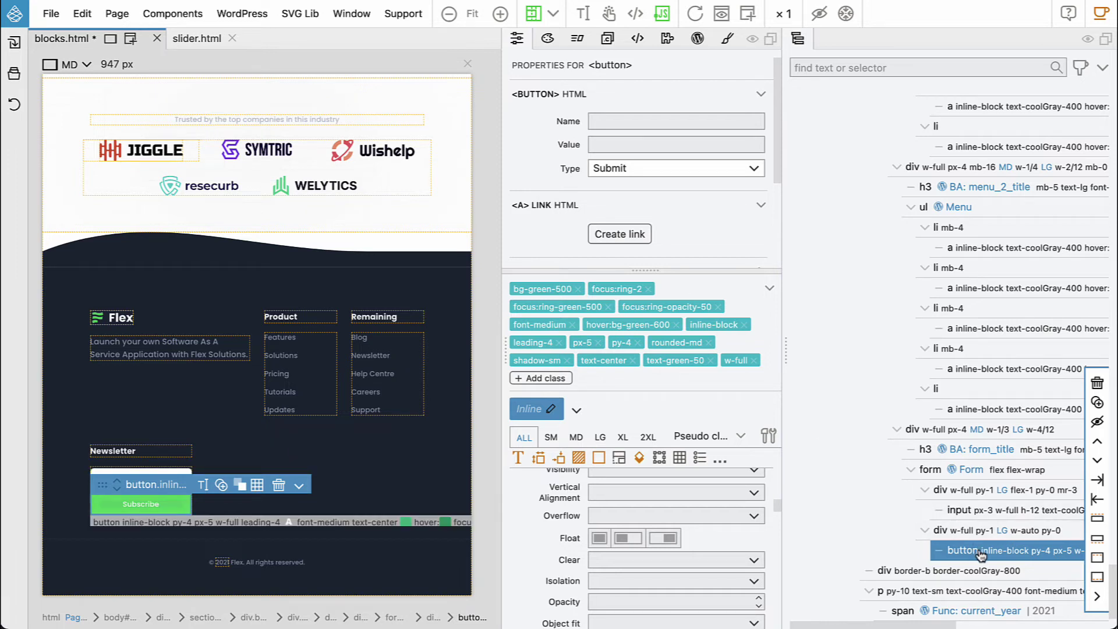
scroll(984, 555, "right", 5)
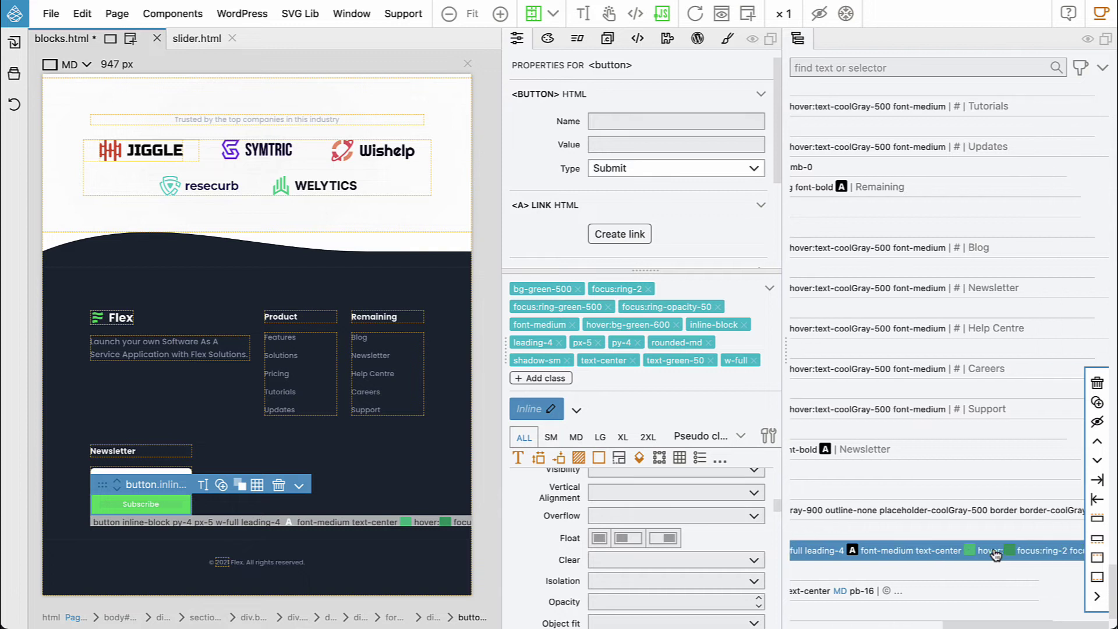
scroll(998, 555, "left", 5)
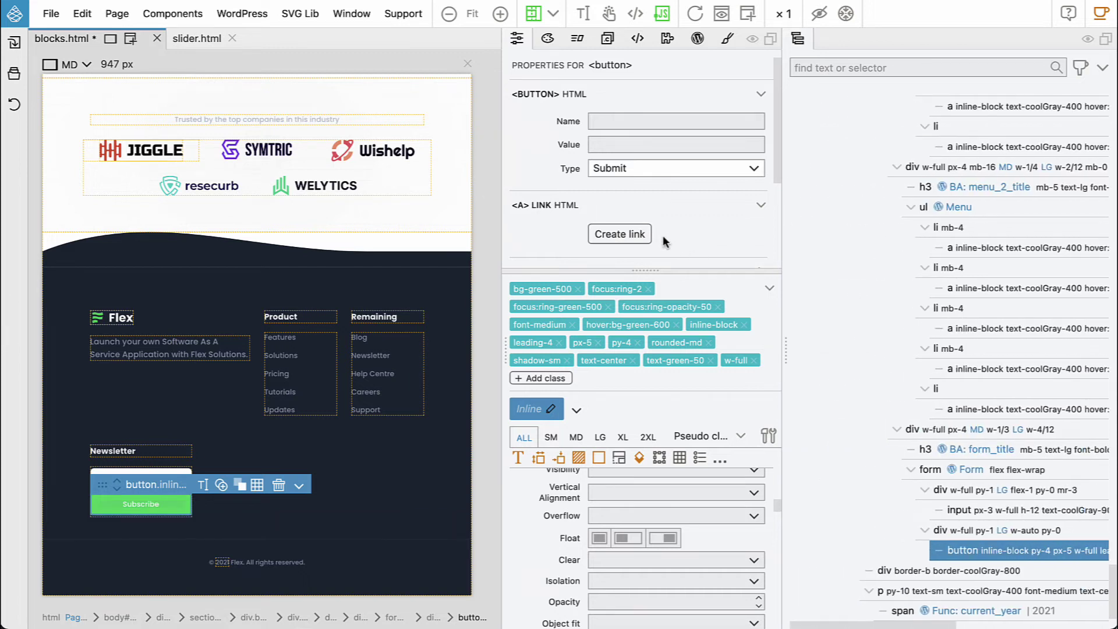
key("ctrl+s")
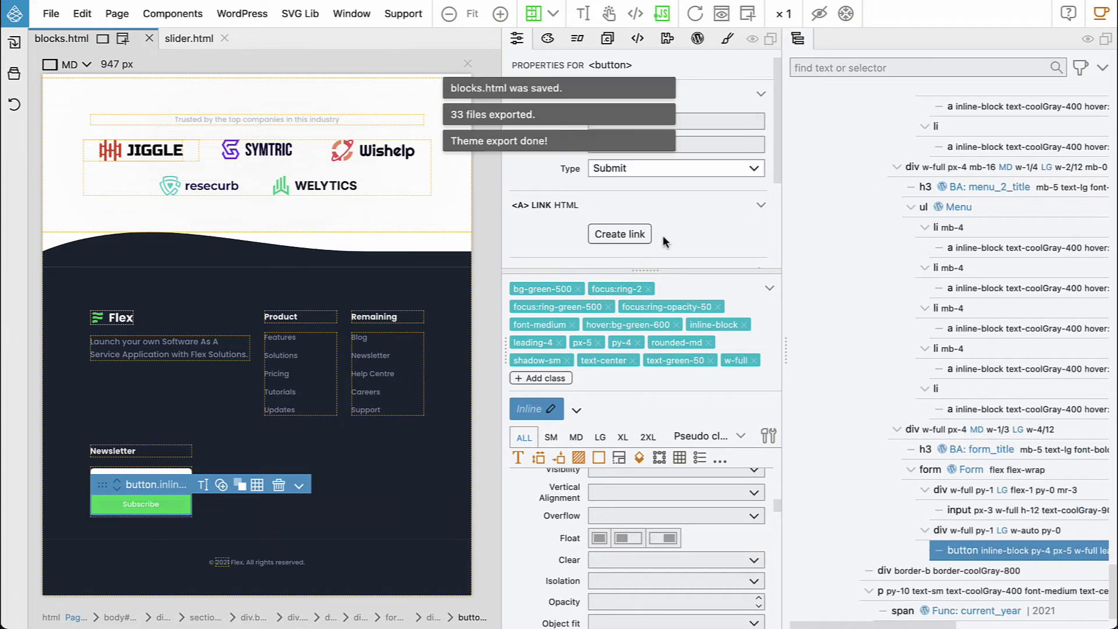
key("super+Tab")
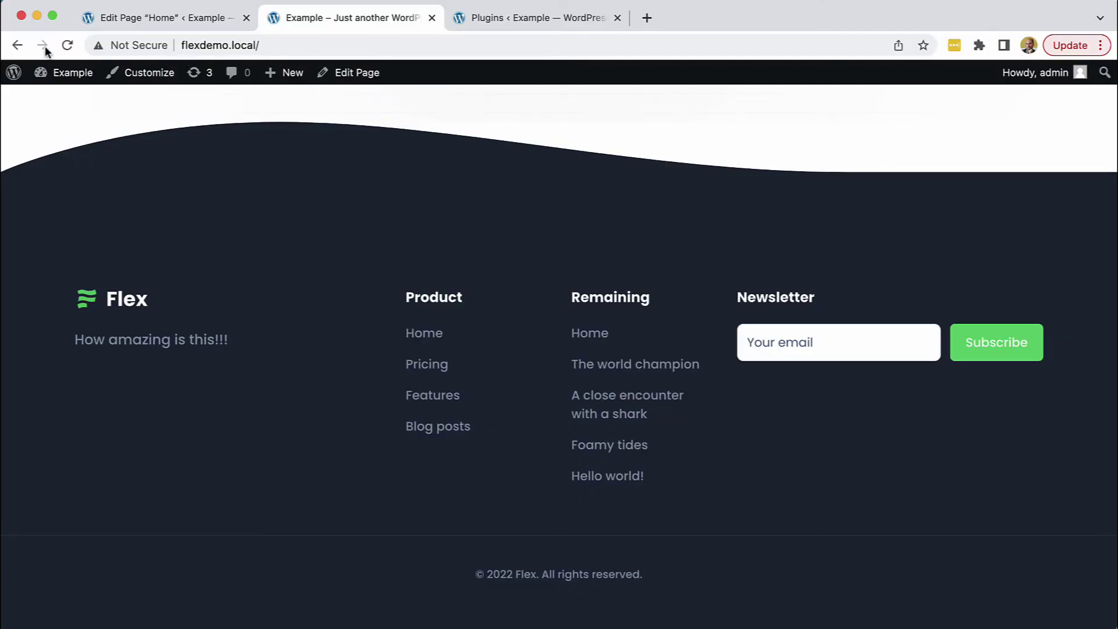
Reload the live site and subscribe with an e-mail address to get the 'Thank you for getting in touch!' message
left_click(68, 45)
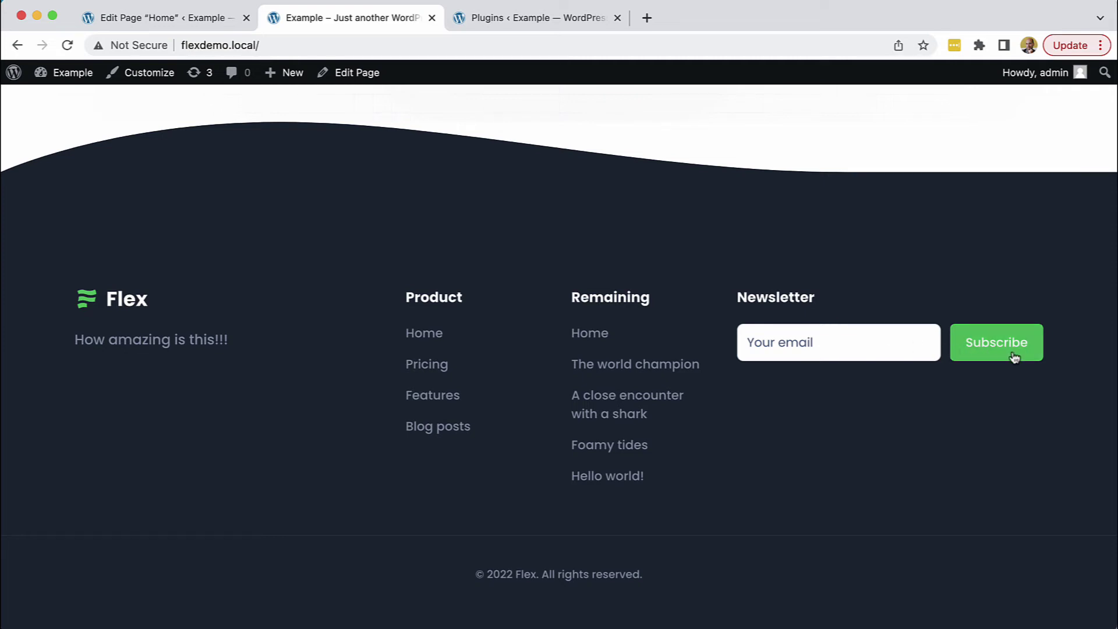
left_click(890, 343)
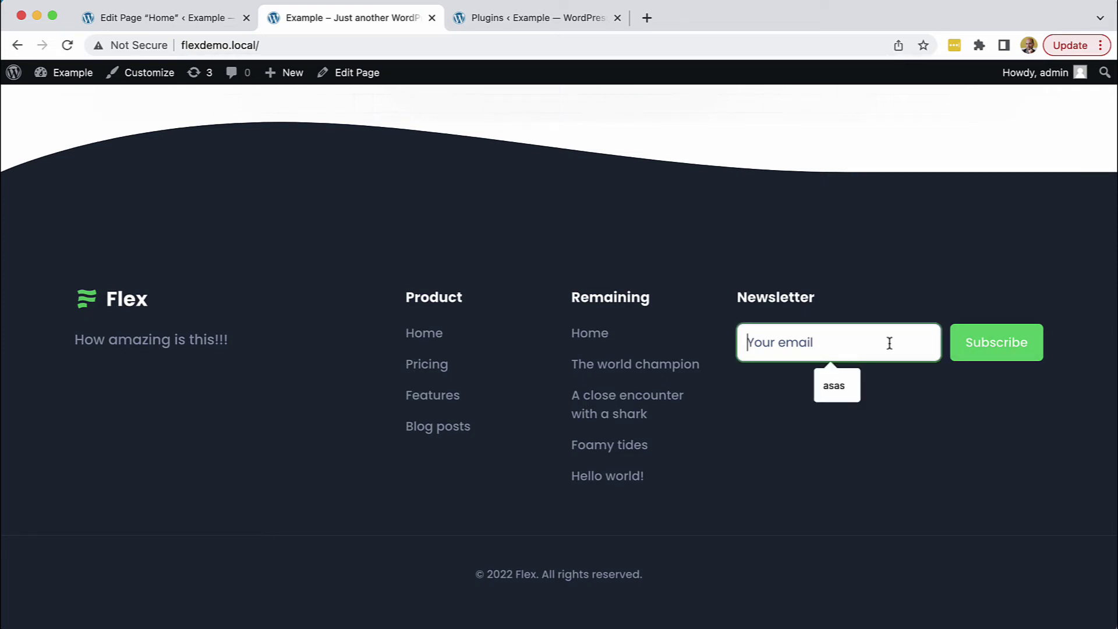
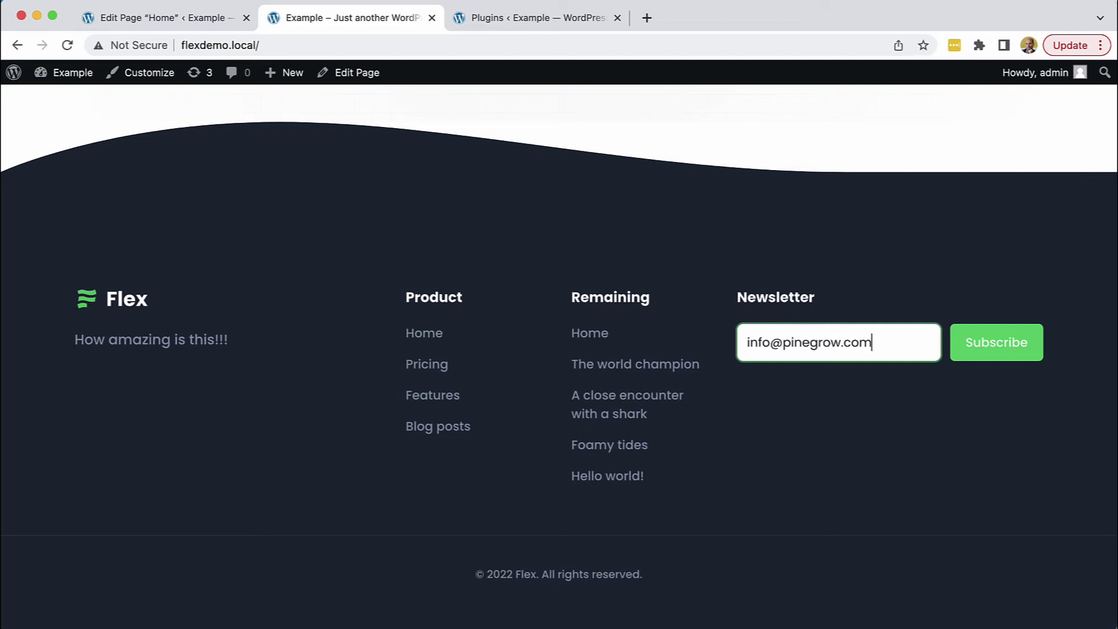
left_click(1018, 352)
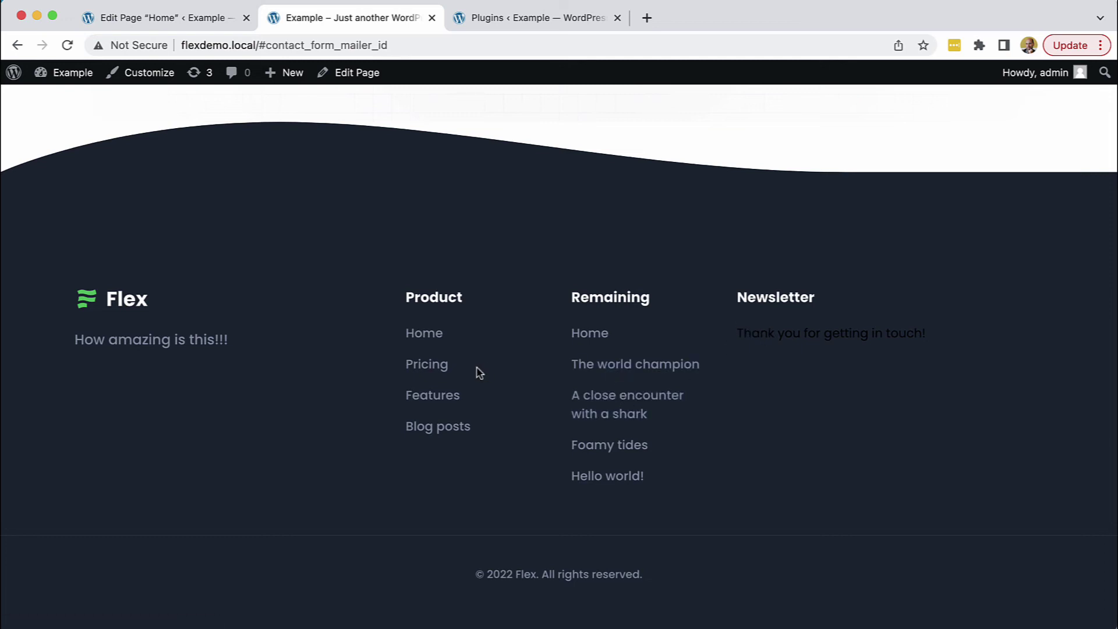
Follow the footer Product menu's Pricing link to flexdemo.local/#pricing, then scroll back to the top
left_click(435, 365)
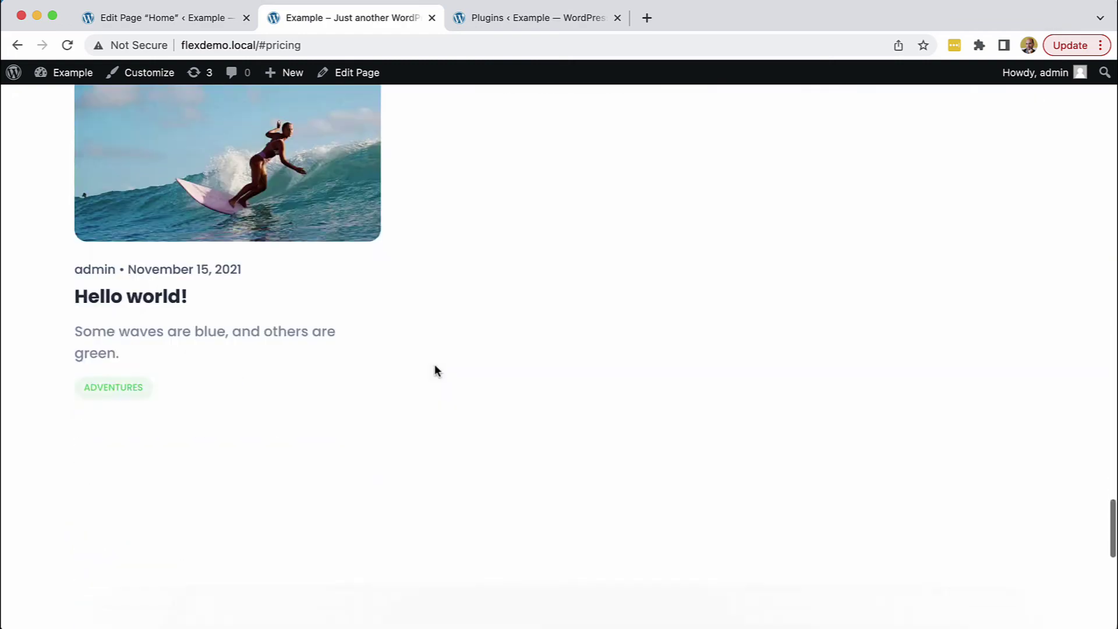
scroll(434, 365, "down", 10)
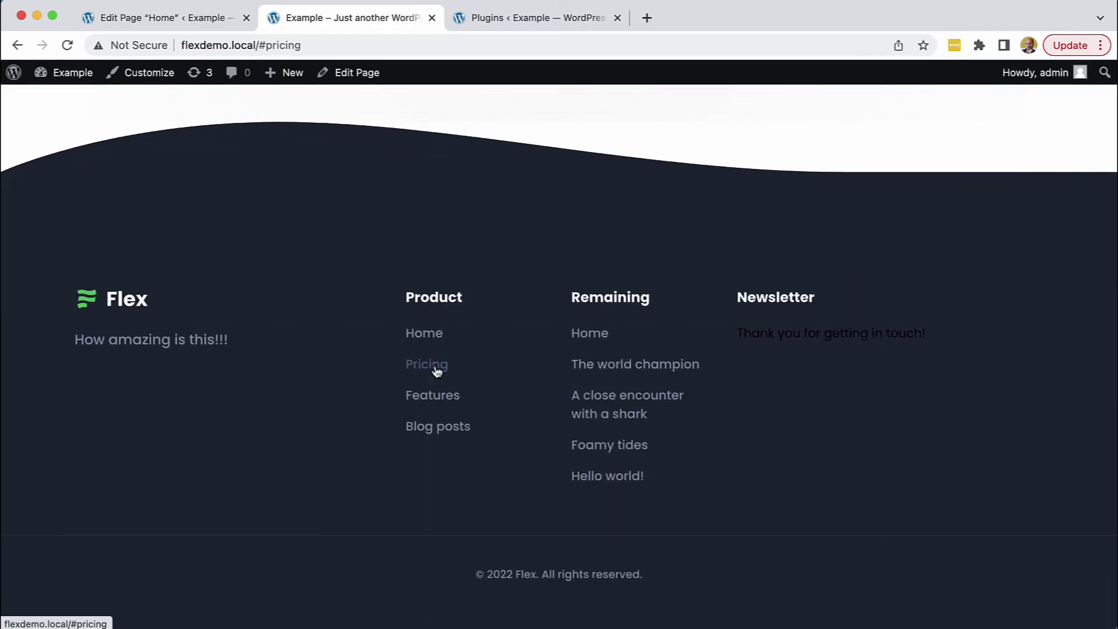
scroll(434, 365, "up", 20)
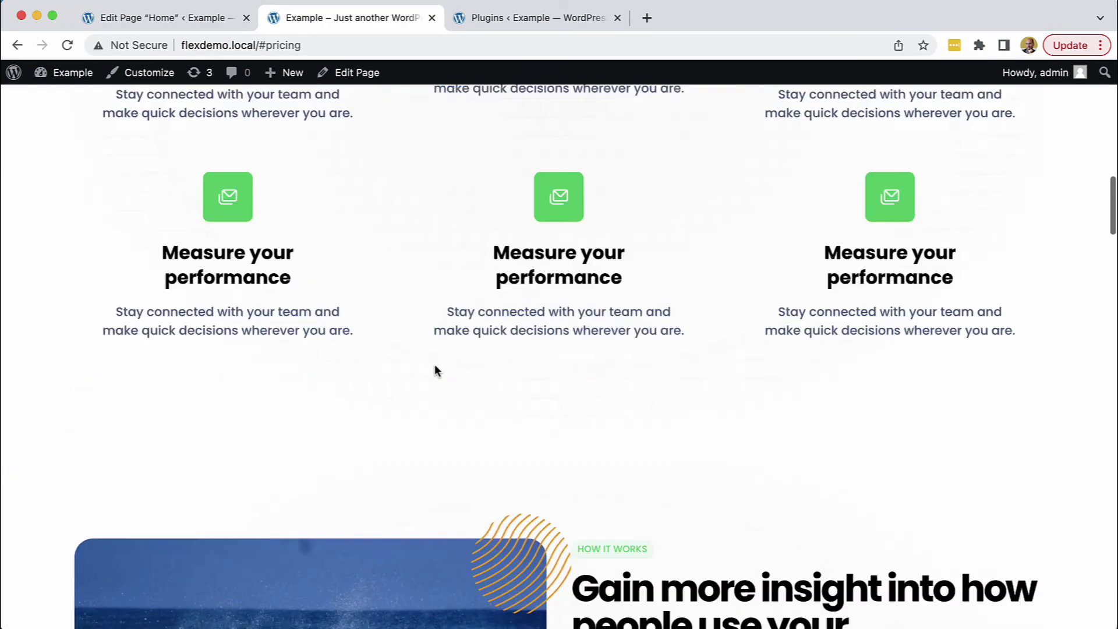
scroll(434, 365, "up", 15)
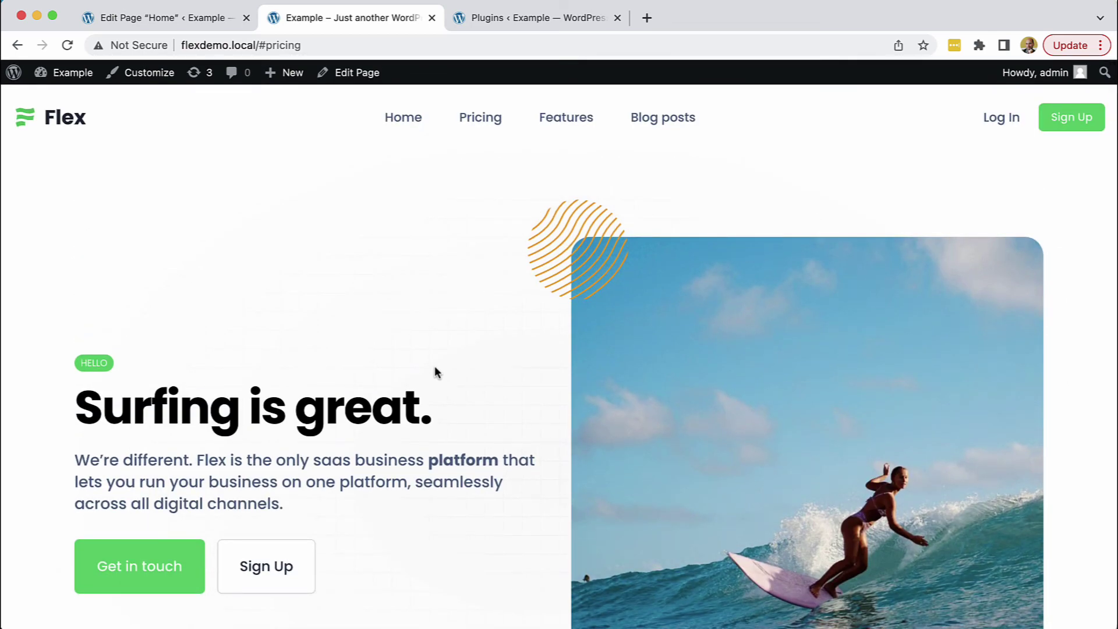
left_click(141, 17)
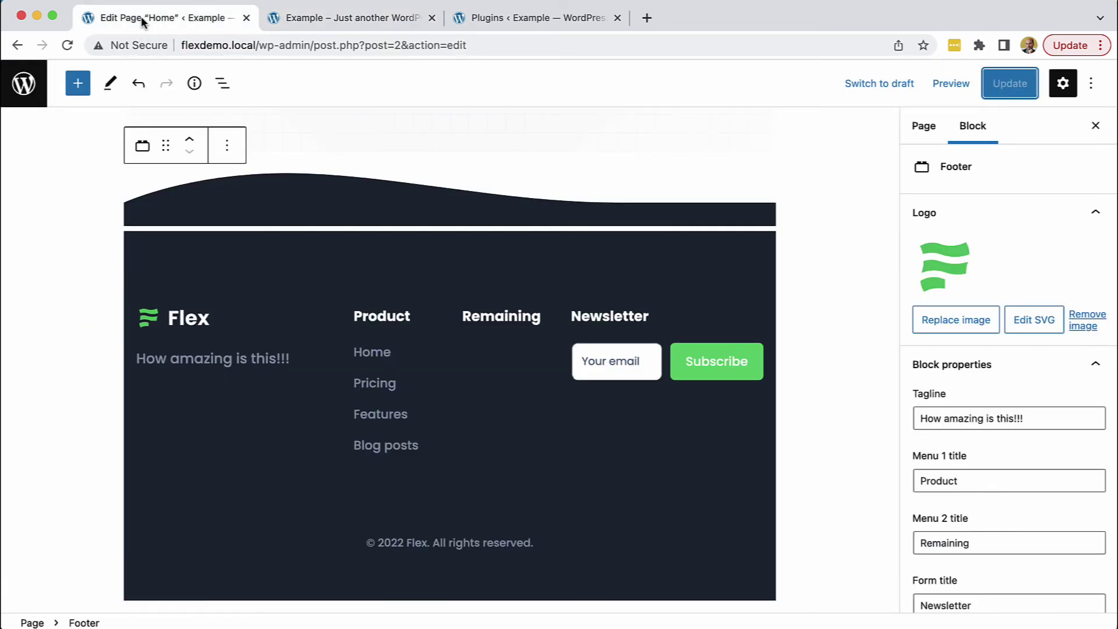
scroll(783, 411, "up", 10)
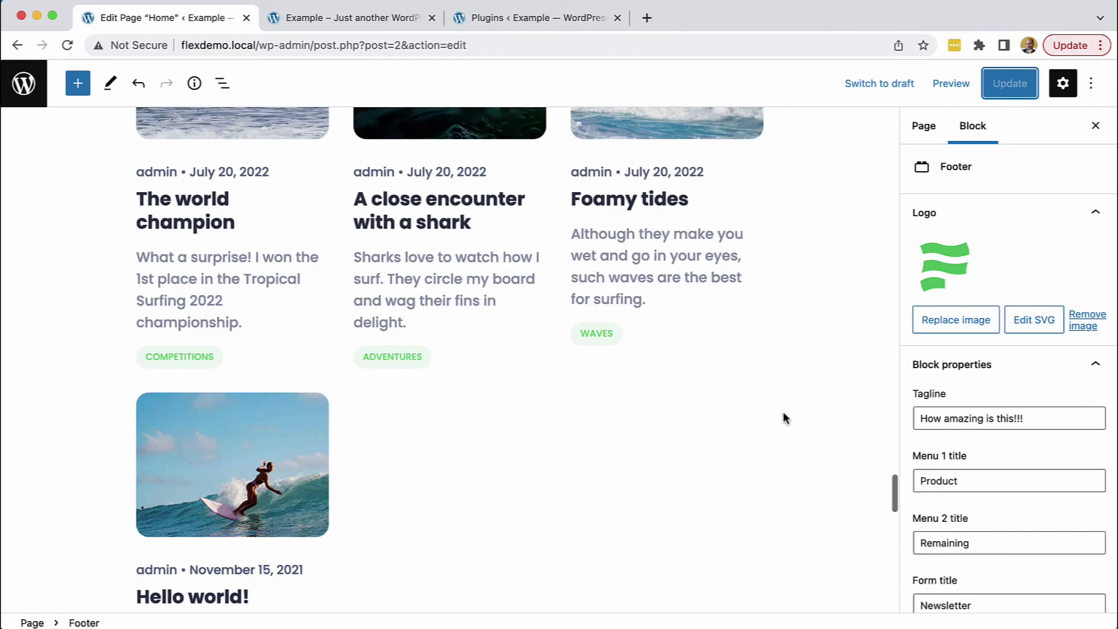
scroll(782, 411, "up", 1)
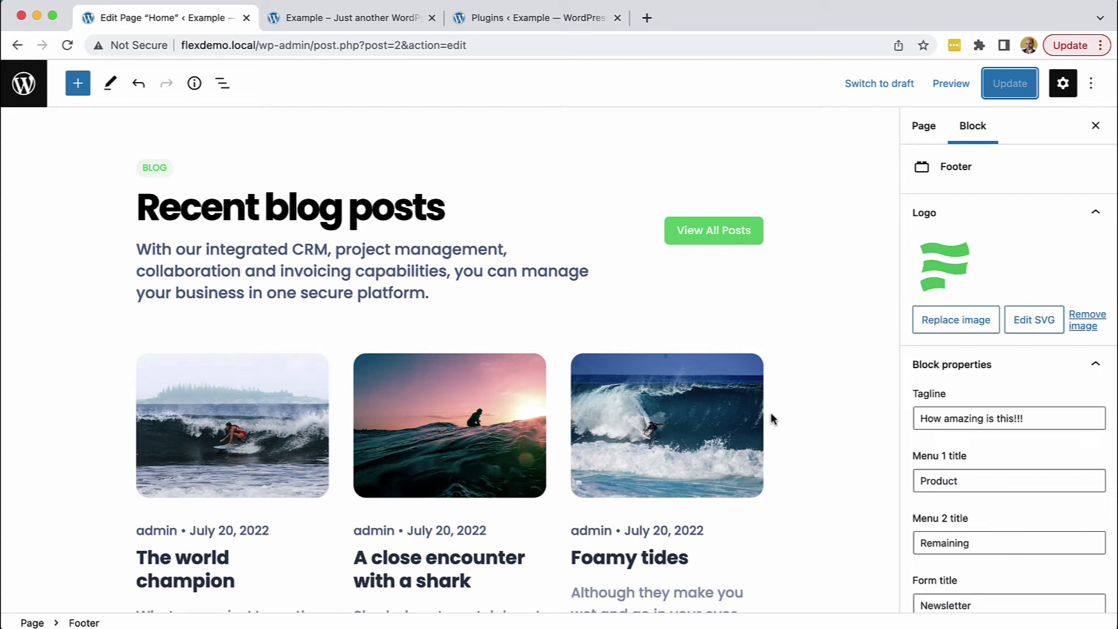
left_click(345, 23)
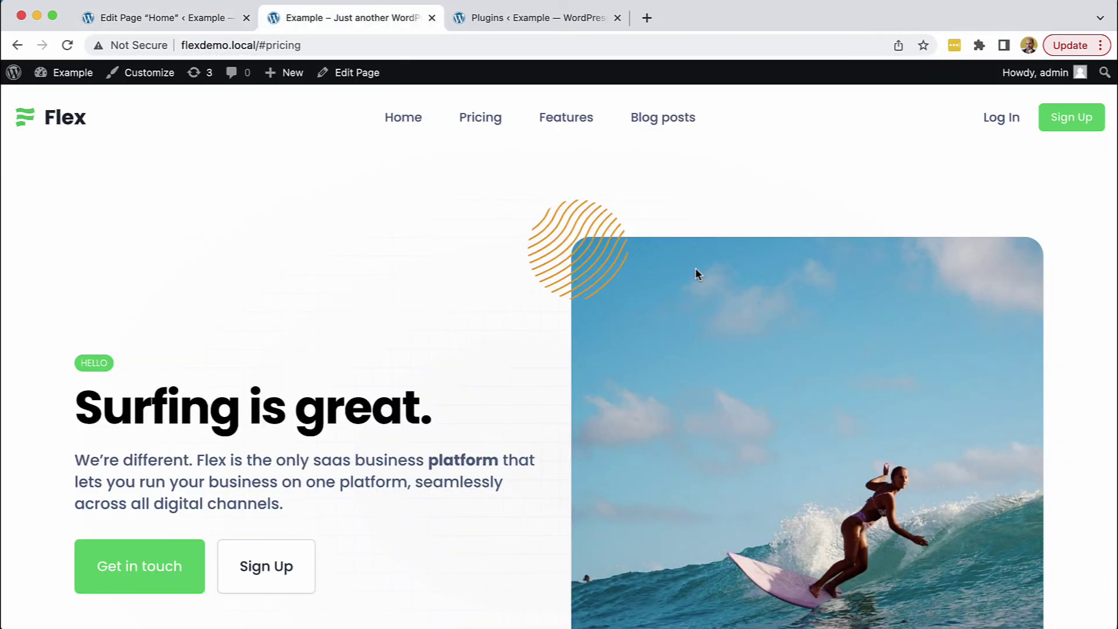
Scroll to the feature cards, then switch to the Installed Plugins list with Regenerate Thumbnails and Safe SVG
scroll(695, 271, "down", 10)
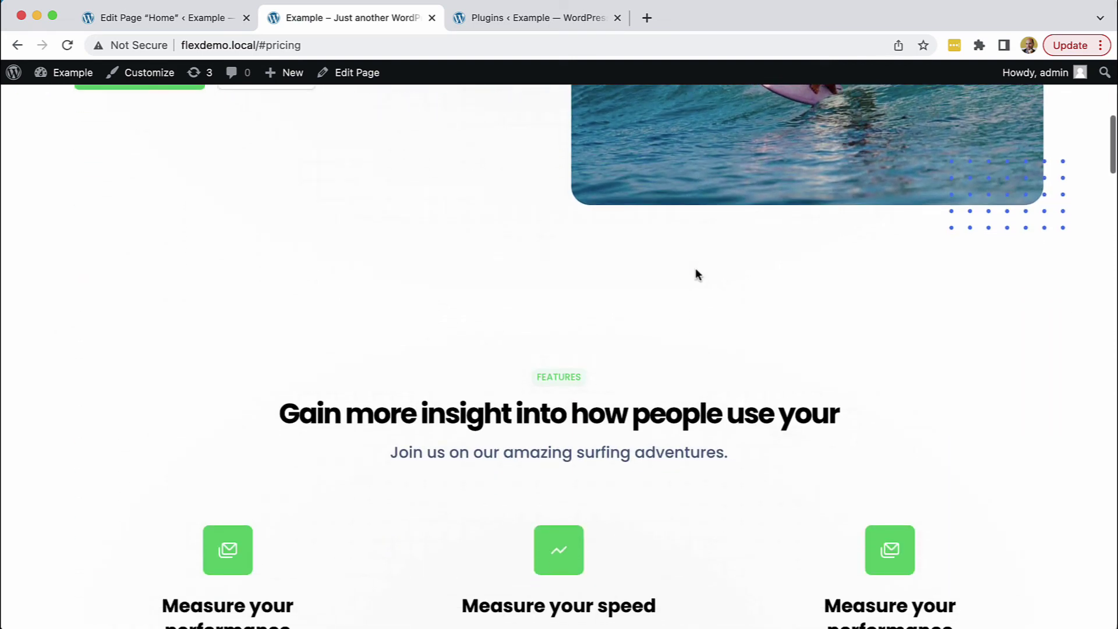
scroll(696, 274, "down", 3)
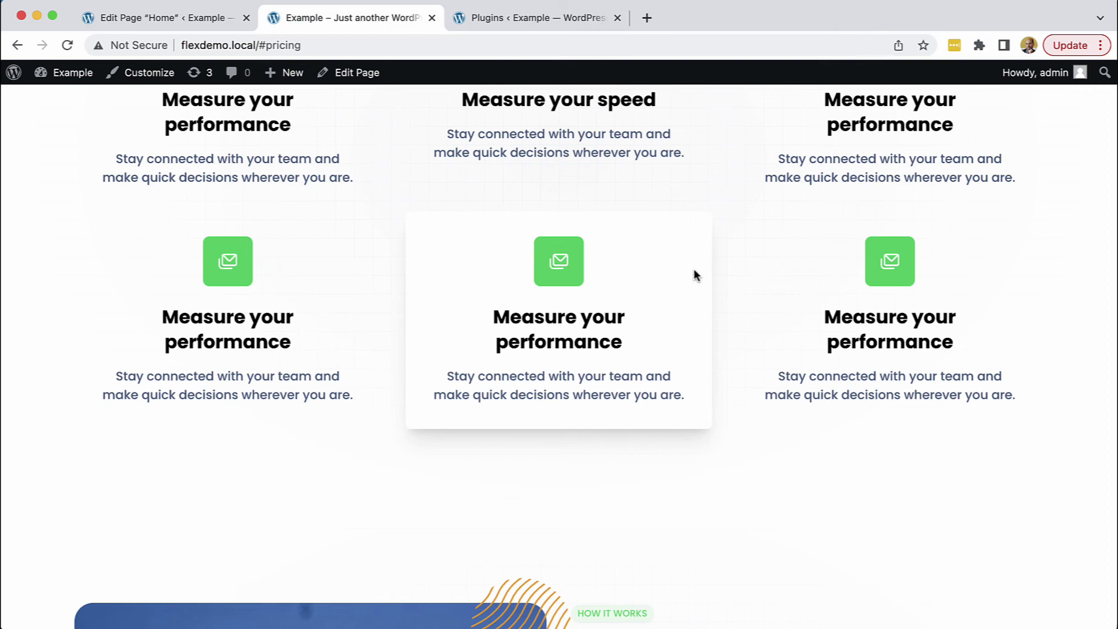
left_click(551, 17)
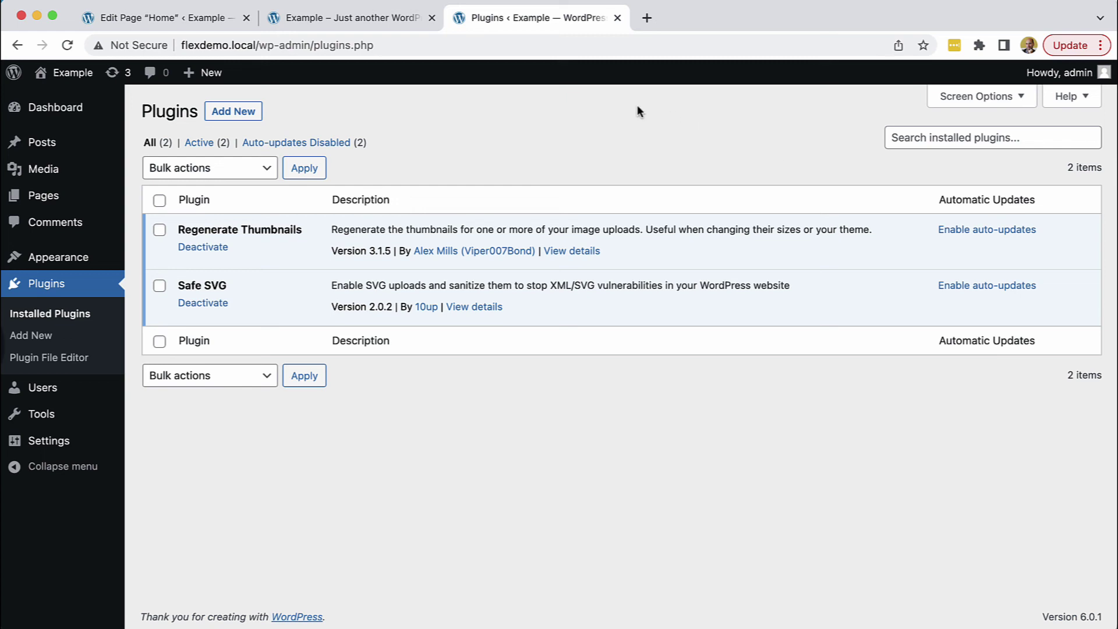
Switch between the live front page and the Installed Plugins list, ending on the front page
left_click(362, 19)
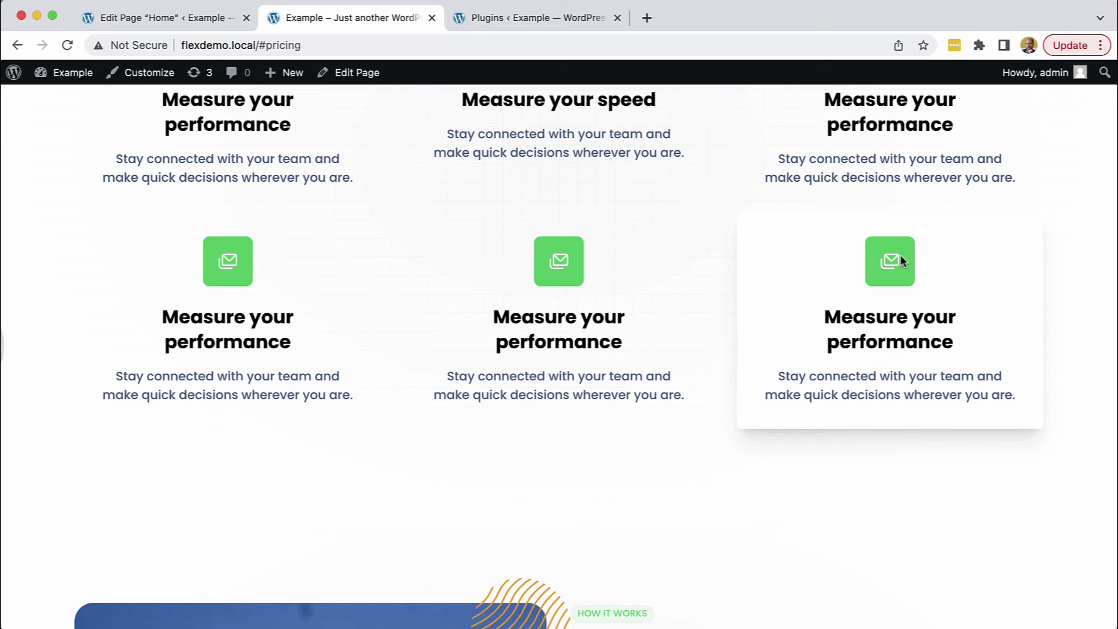
scroll(900, 254, "up", 3)
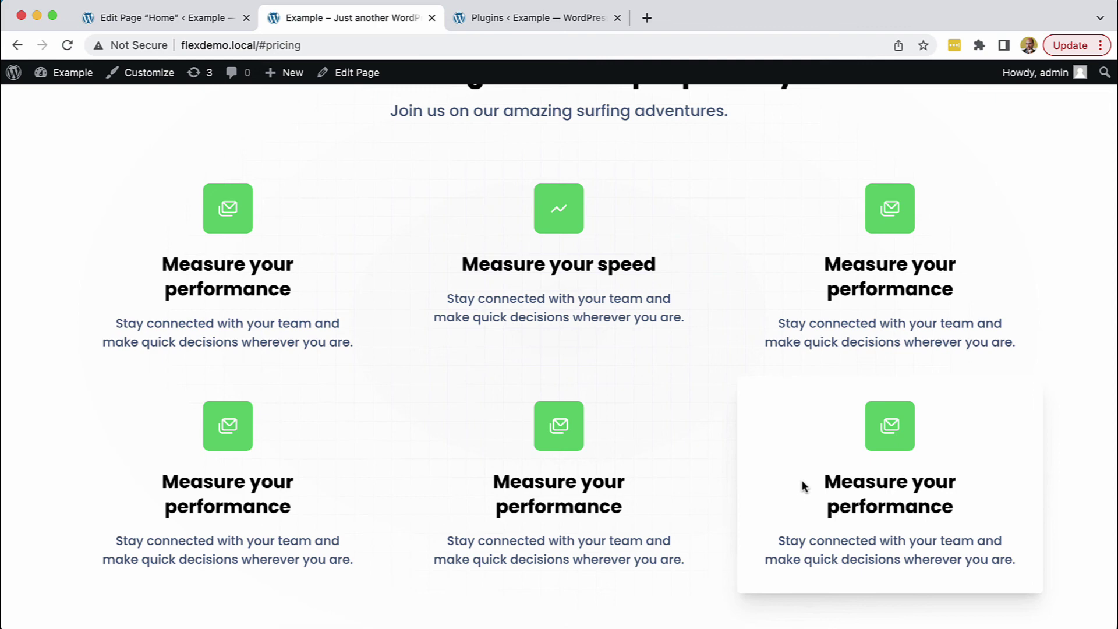
left_click(497, 19)
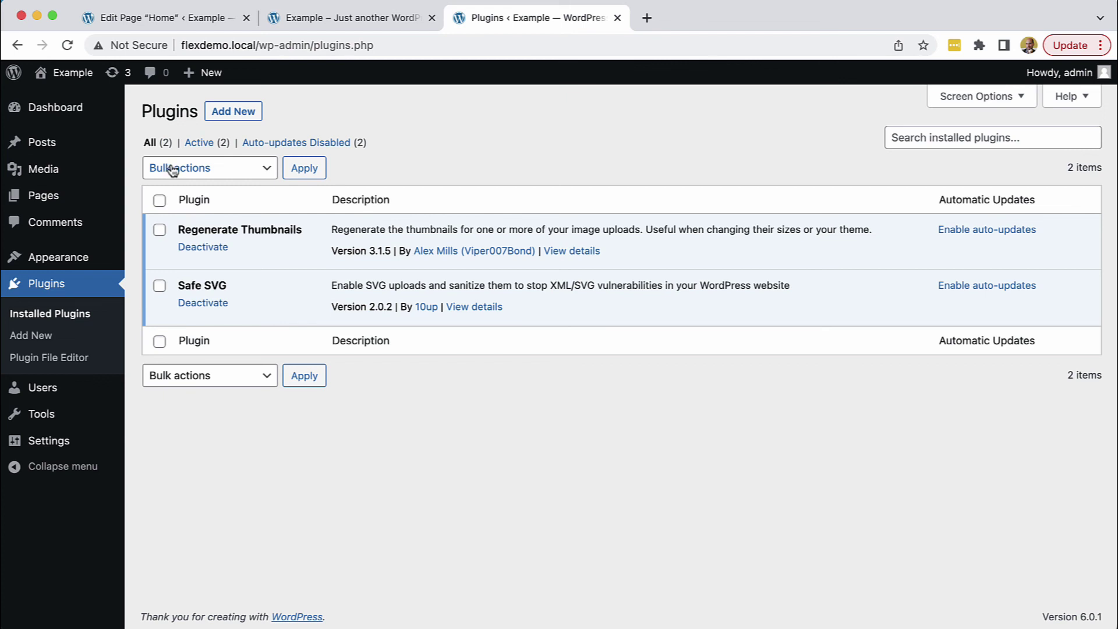
left_click(310, 22)
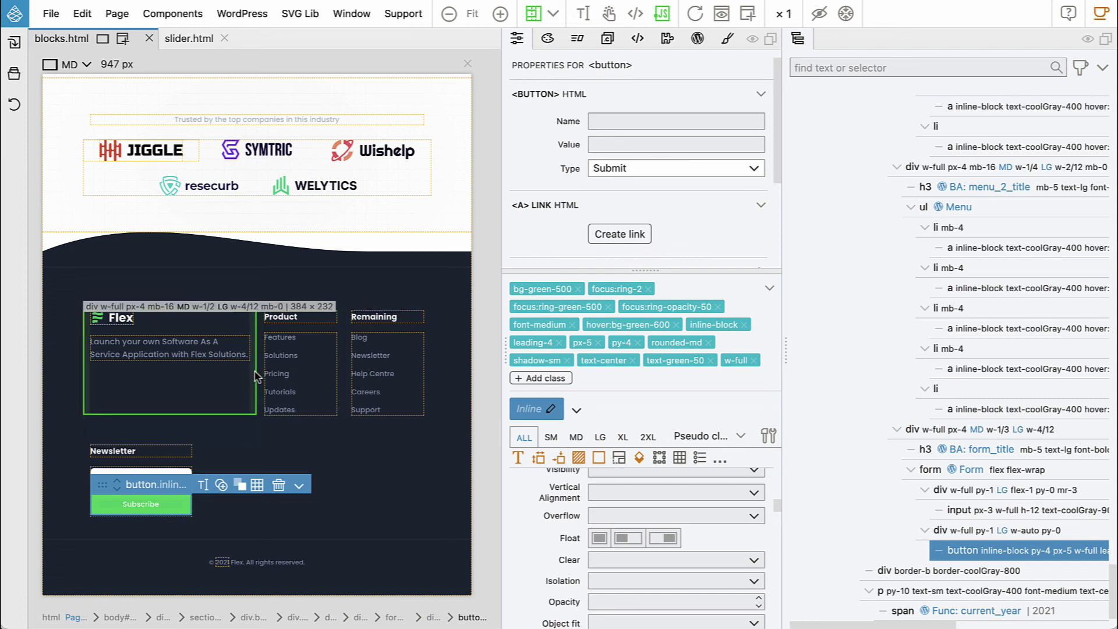
scroll(254, 376, "up", 5)
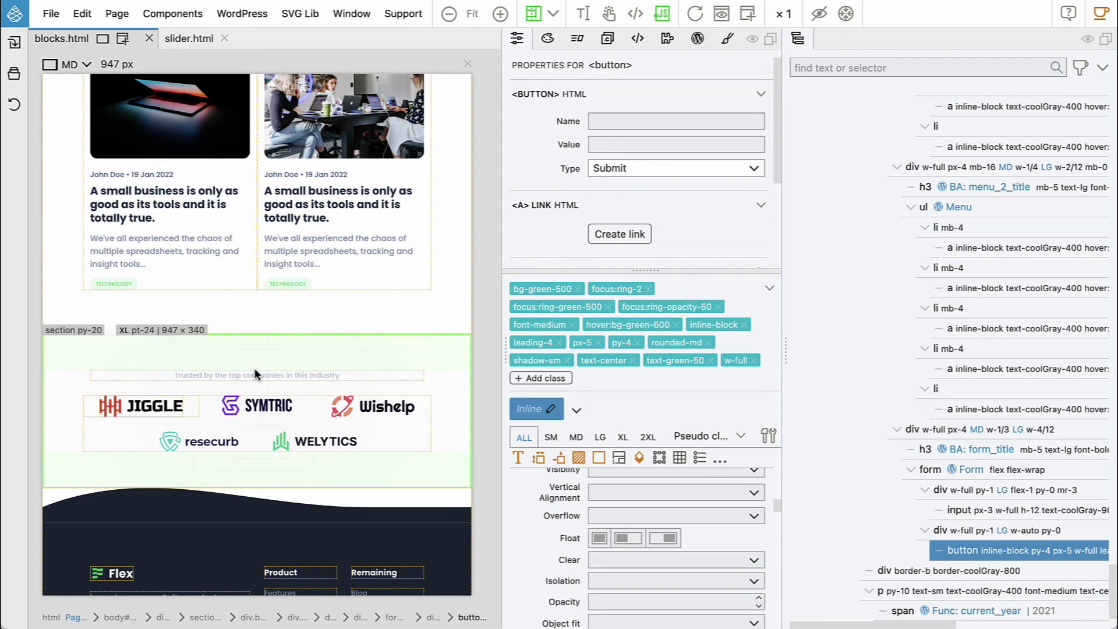
scroll(254, 368, "up", 8)
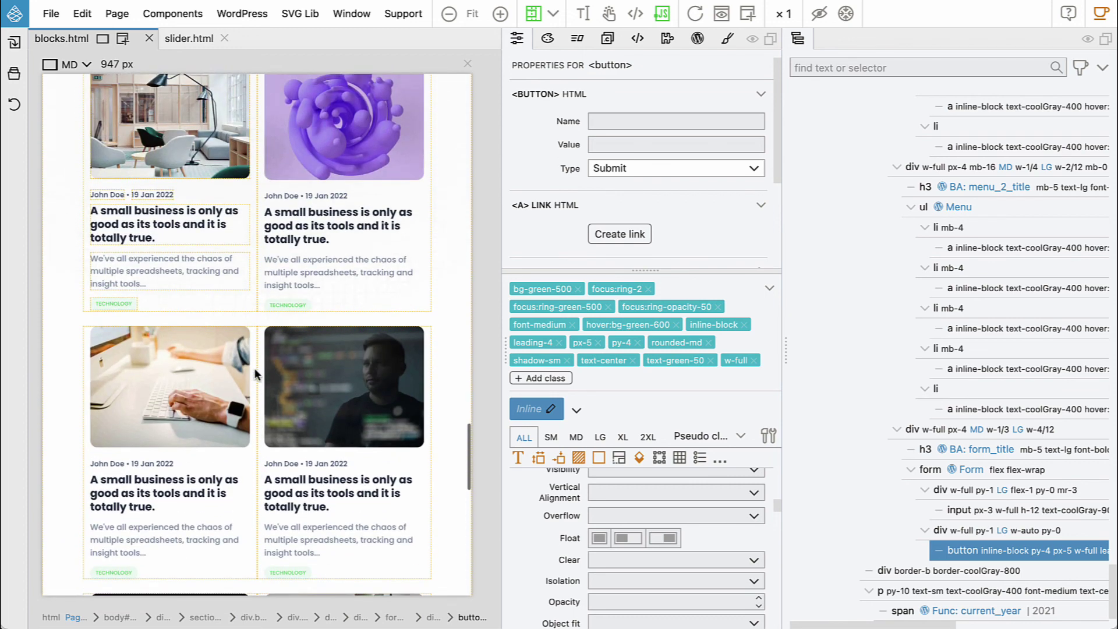
scroll(255, 374, "up", 10)
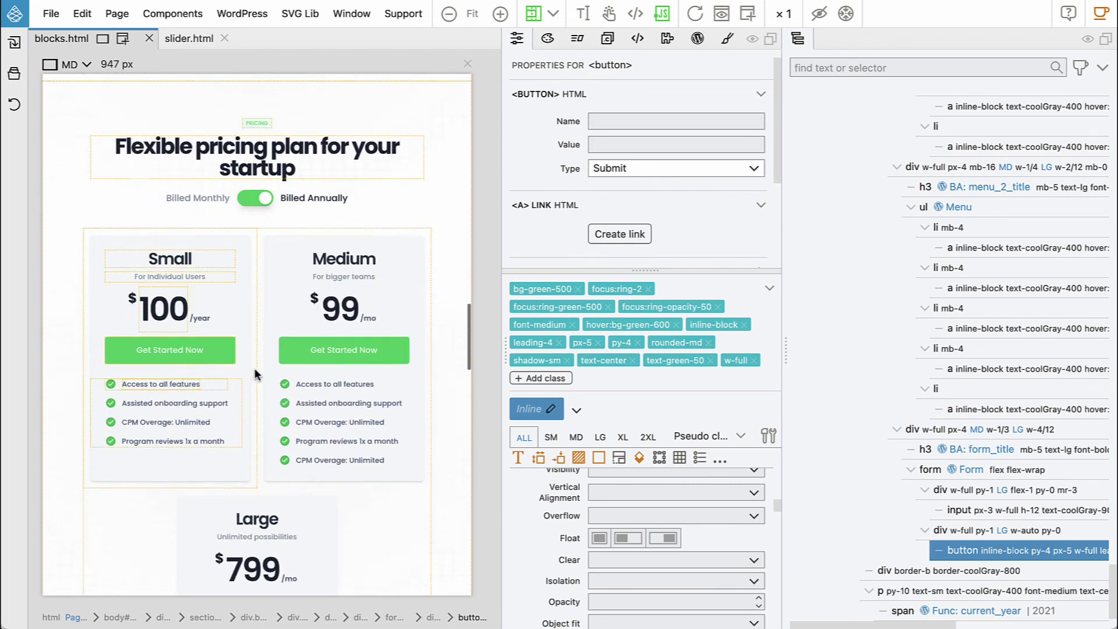
scroll(254, 368, "up", 10)
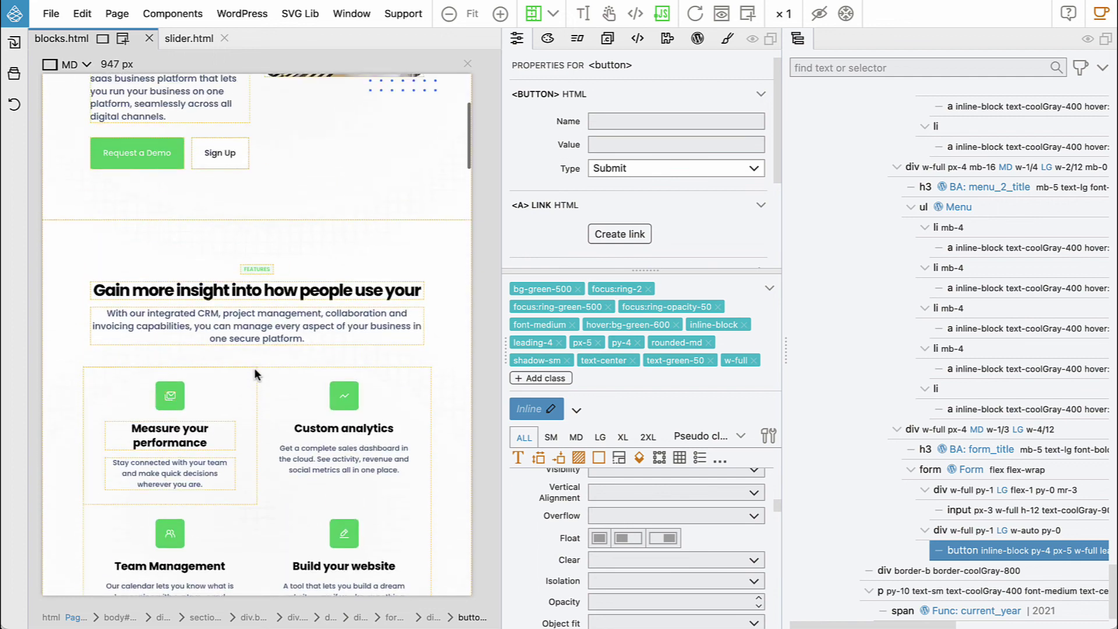
scroll(257, 374, "up", 3)
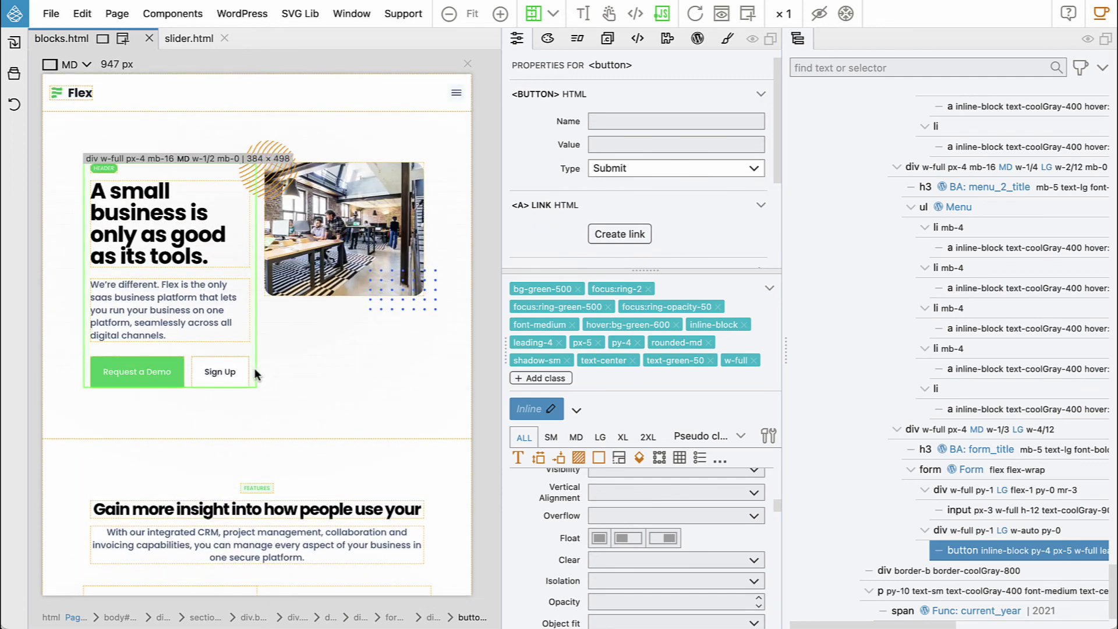